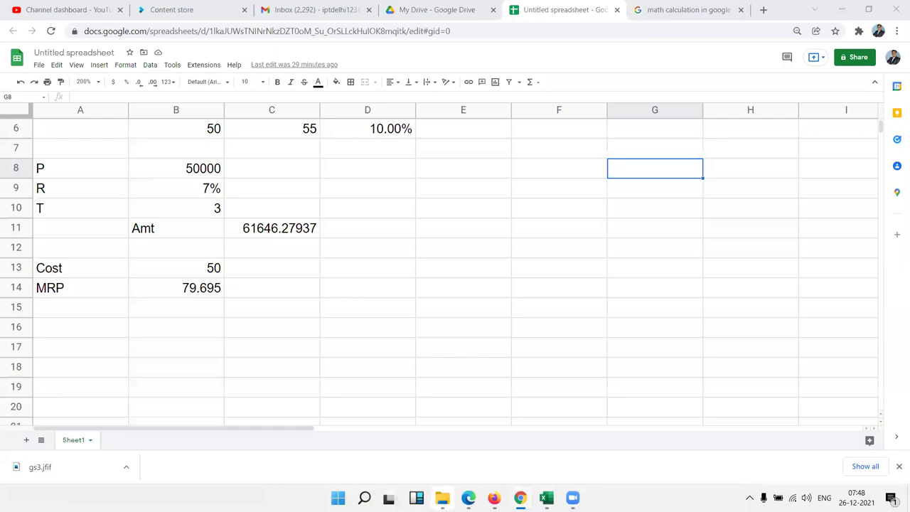
Inspect the MRP formula in B14 and the arithmetic operators in column F.
{"action": "left_click", "coordinate": [306, 291]}
{"action": "scroll", "coordinate": [305, 291], "scroll_direction": "up", "scroll_amount": 2}
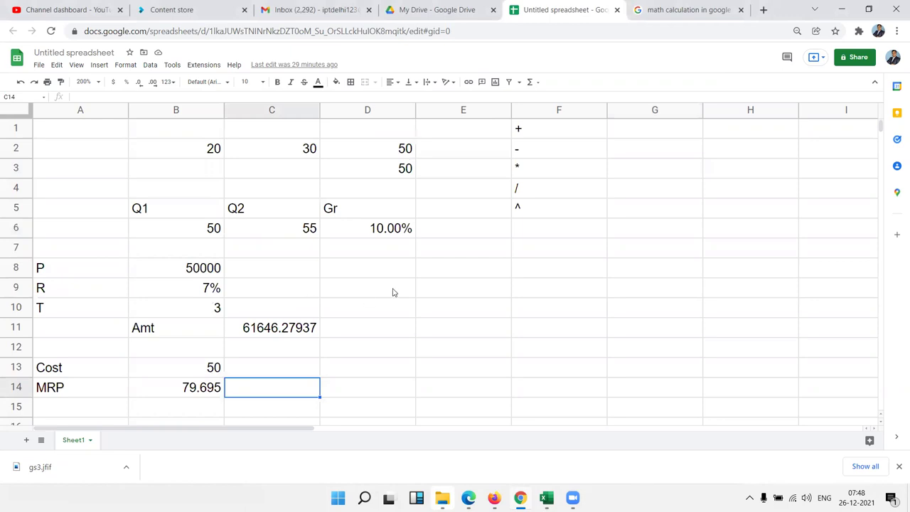
{"action": "left_click", "coordinate": [196, 396]}
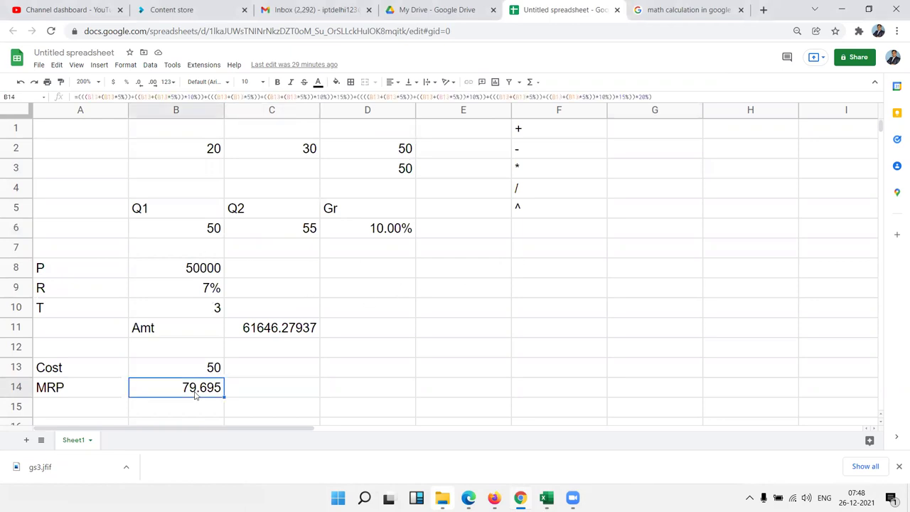
{"action": "double_click", "coordinate": [196, 393]}
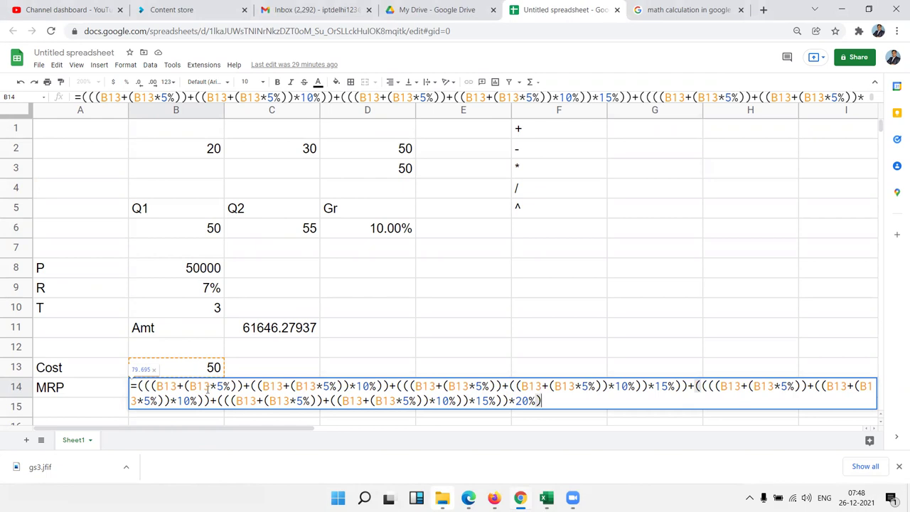
{"action": "key", "text": "Escape"}
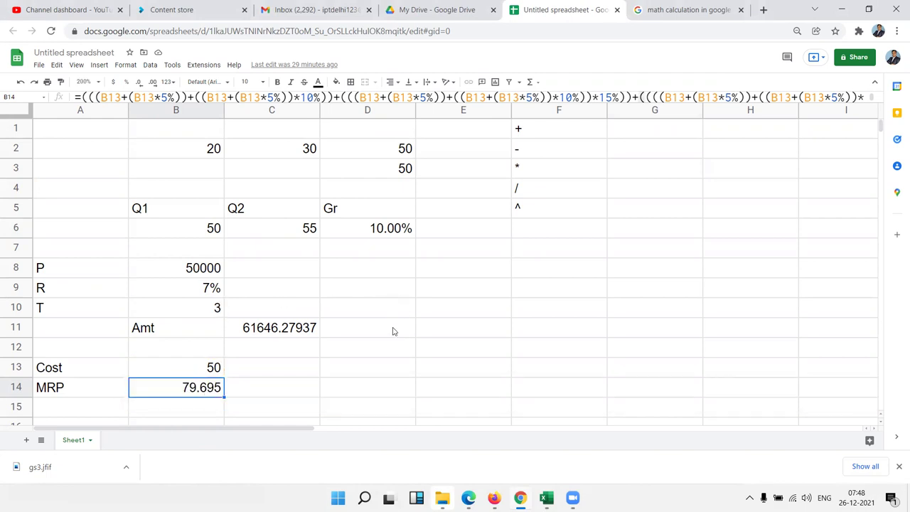
{"action": "left_click", "coordinate": [394, 331]}
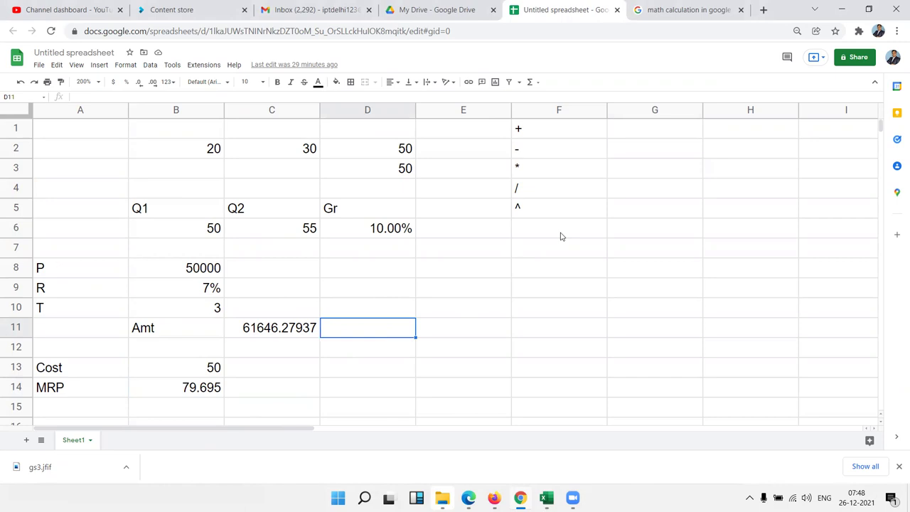
{"action": "left_click_drag", "start_coordinate": [535, 132], "coordinate": [536, 207]}
Enter the operators >, <, >=, <= and <> in G1 through G5.
{"action": "left_click", "coordinate": [662, 130]}
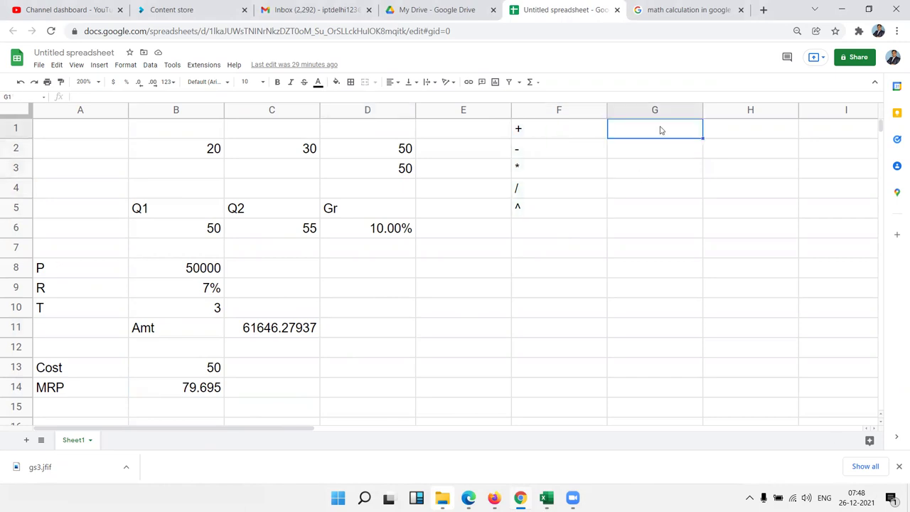
{"action": "type", "text": ">"}
{"action": "key", "text": "Return"}
{"action": "type", "text": "M"}
{"action": "key", "text": "BackSpace"}
{"action": "type", "text": "<"}
{"action": "key", "text": "Return"}
{"action": "type", "text": ">="}
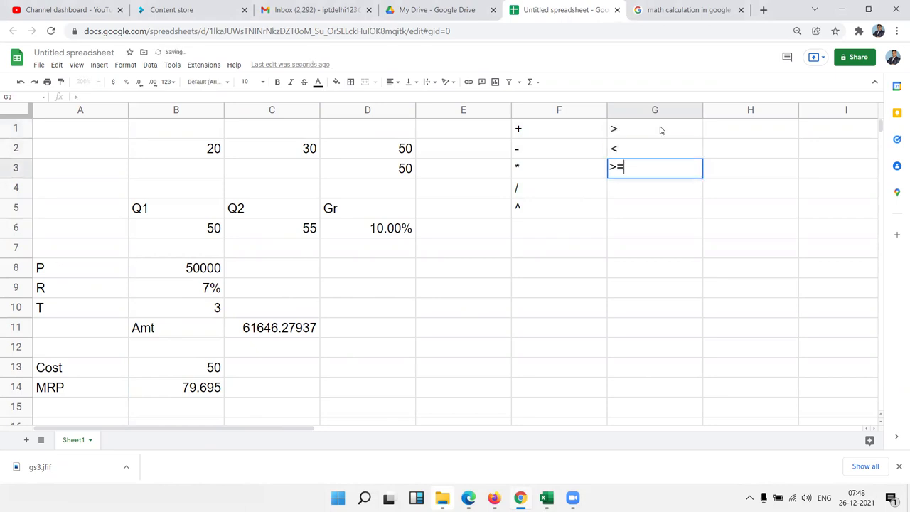
{"action": "key", "text": "Return"}
{"action": "type", "text": "<="}
{"action": "key", "text": "Return"}
{"action": "type", "text": "<>"}
{"action": "key", "text": "Return"}
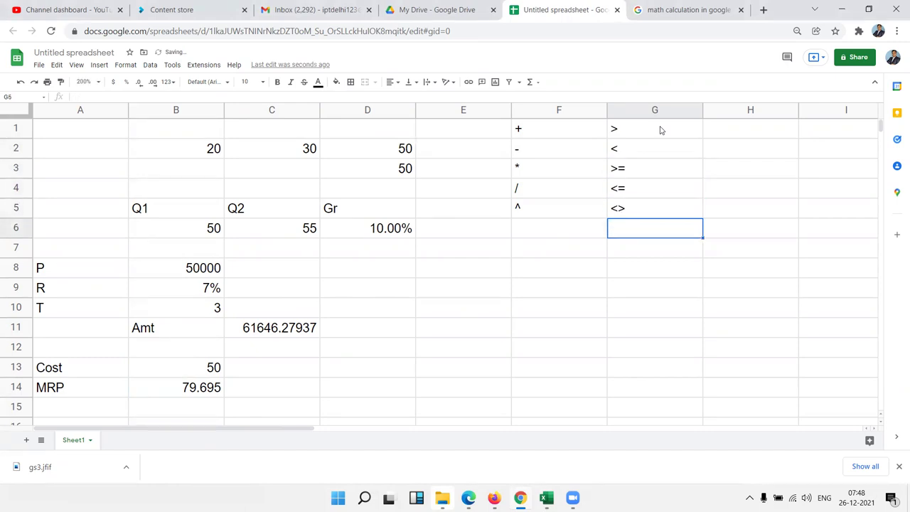
Select the operator list G1:G5 and move back toward A1.
{"action": "key", "text": "Up"}
{"action": "left_click", "coordinate": [660, 129], "text": "shift"}
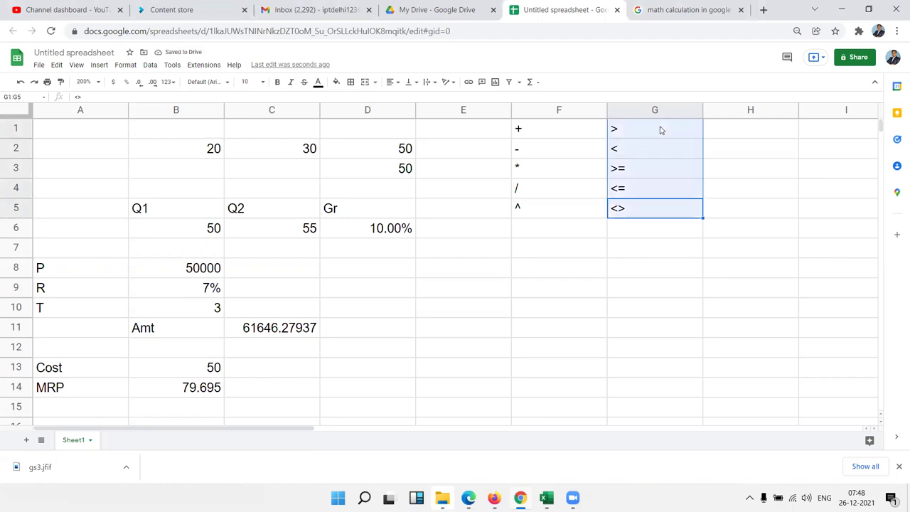
{"action": "key", "text": "Left"}
{"action": "key", "text": "Left"}
{"action": "key", "text": "Left"}
{"action": "key", "text": "Left"}
{"action": "key", "text": "Left"}
{"action": "key", "text": "Left"}
{"action": "key", "text": "Up"}
{"action": "key", "text": "Up"}
{"action": "key", "text": "Up"}
{"action": "key", "text": "Up"}
Clear the old calculations block A1:E15.
{"action": "key", "text": "shift+Right"}
{"action": "key", "text": "shift+Right"}
{"action": "key", "text": "shift+Right"}
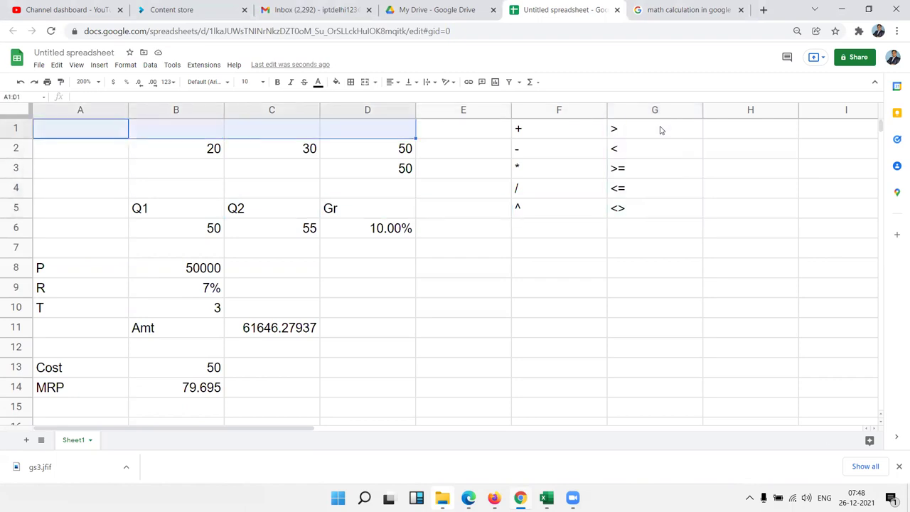
{"action": "key", "text": "shift+Right"}
{"action": "key", "text": "shift+Down"}
{"action": "key", "text": "shift+Down"}
{"action": "key", "text": "shift+Down"}
{"action": "key", "text": "shift+Down"}
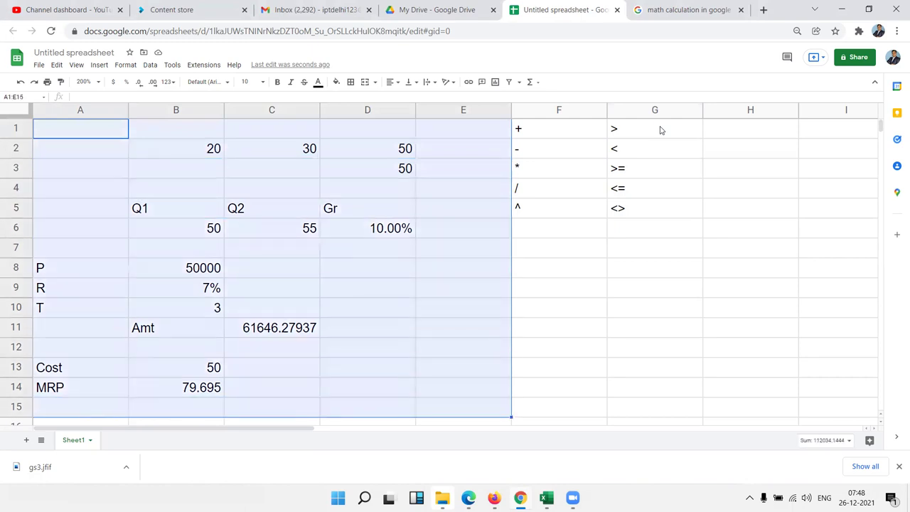
{"action": "key", "text": "Delete"}
{"action": "key", "text": "Up"}
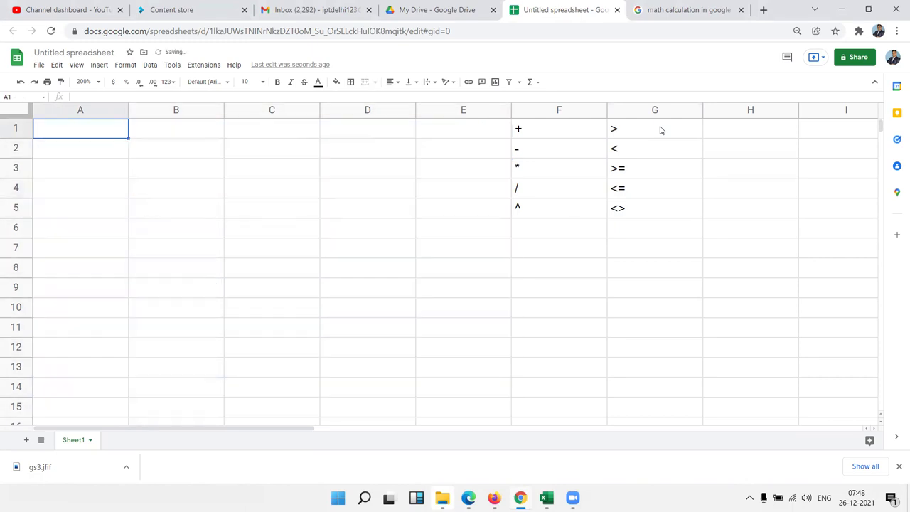
Enter a 'sales' header in A1 with 85, 36, 25 and 96 below it.
{"action": "type", "text": "sal"}
{"action": "key", "text": "BackSpace"}
{"action": "key", "text": "BackSpace"}
{"action": "type", "text": "ales"}
{"action": "key", "text": "Return"}
{"action": "type", "text": "85"}
{"action": "key", "text": "Return"}
{"action": "type", "text": "369"}
{"action": "key", "text": "BackSpace"}
{"action": "key", "text": "Return"}
{"action": "type", "text": "25"}
{"action": "key", "text": "Return"}
{"action": "type", "text": "96"}
{"action": "key", "text": "Return"}
Add the remaining sales values 32, 12, 36 and 85 in A6:A9, ending at B2.
{"action": "type", "text": "32"}
{"action": "key", "text": "Return"}
{"action": "type", "text": "12"}
{"action": "key", "text": "Return"}
{"action": "type", "text": "36"}
{"action": "key", "text": "Return"}
{"action": "type", "text": "85"}
{"action": "key", "text": "Return"}
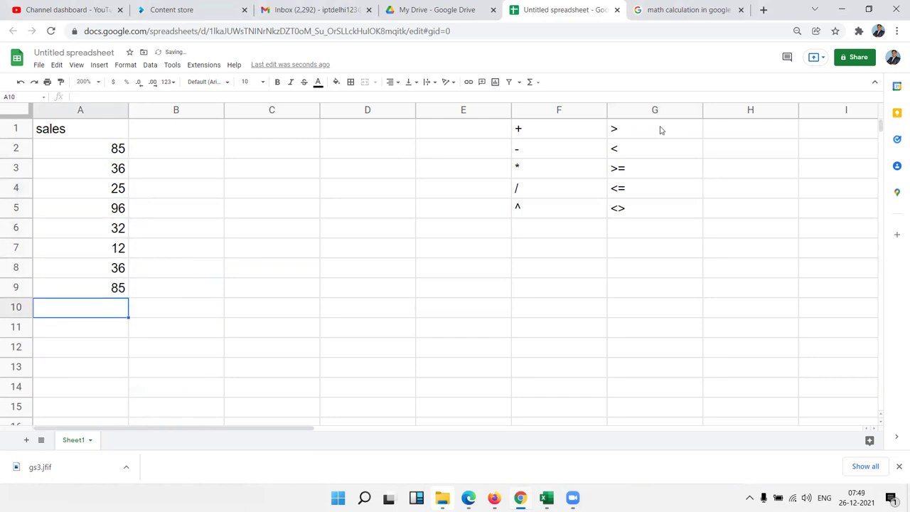
{"action": "key", "text": "ctrl+Home"}
{"action": "key", "text": "Down"}
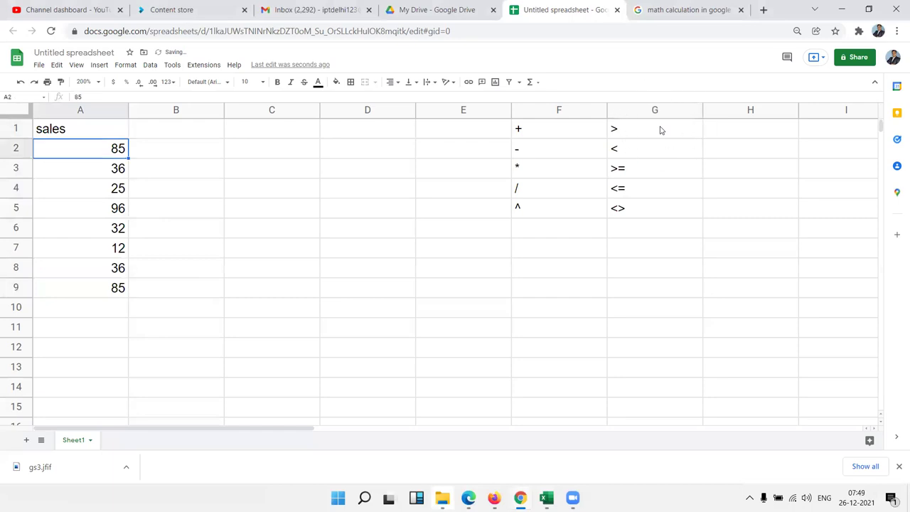
{"action": "key", "text": "Right"}
Enter =A2>50 in B2 and fill it down to B9.
{"action": "type", "text": "="}
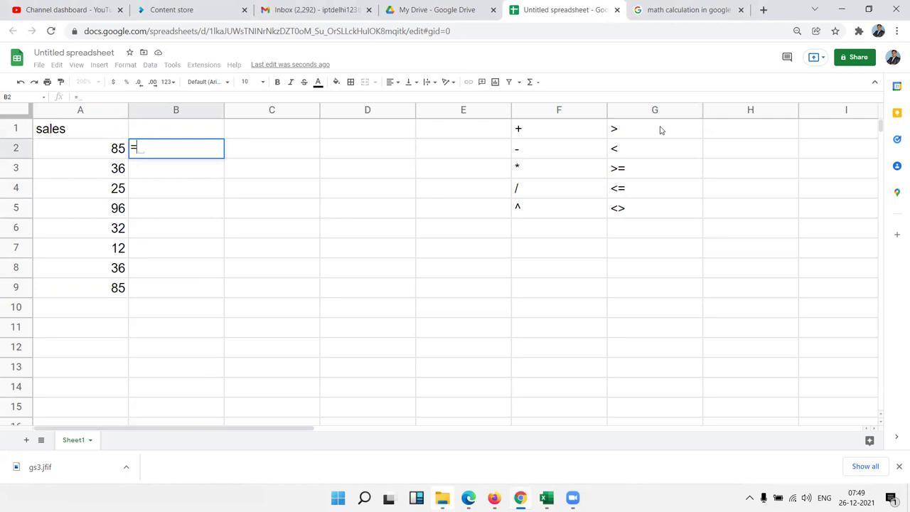
{"action": "key", "text": "Left"}
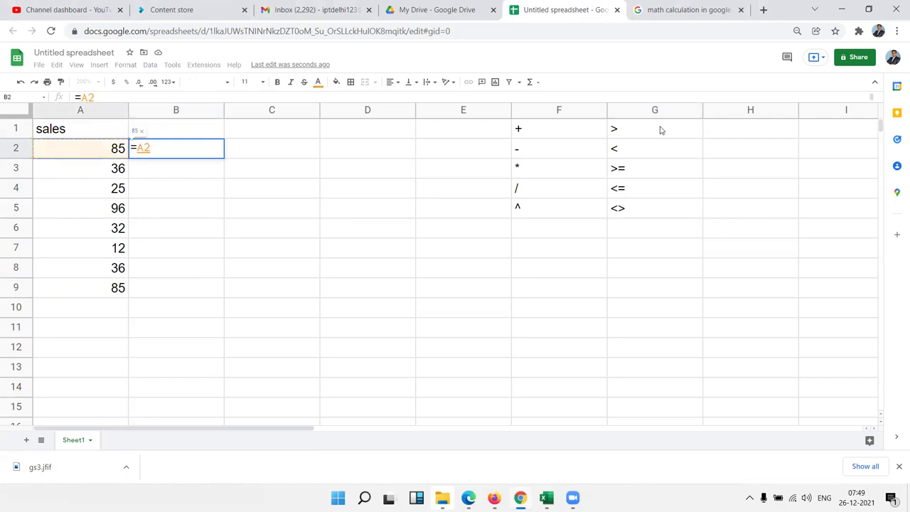
{"action": "type", "text": ">50"}
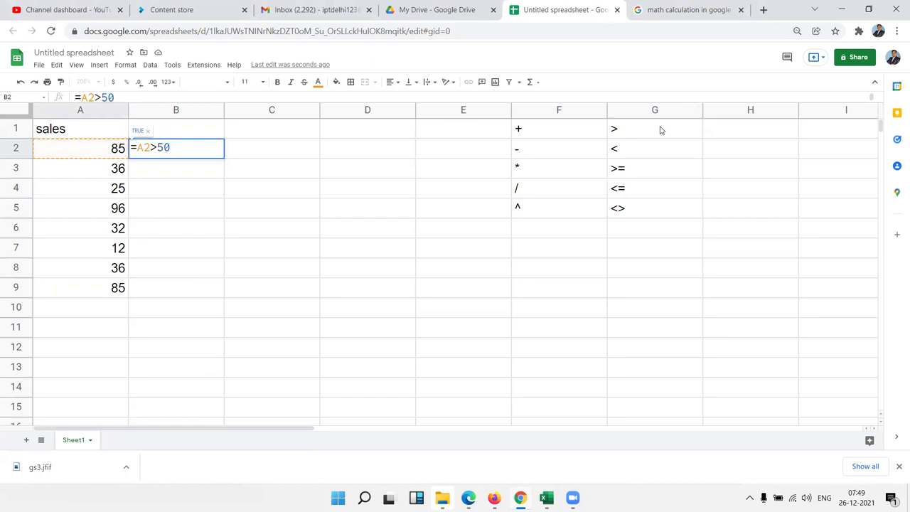
{"action": "key", "text": "Return"}
{"action": "key", "text": "Up"}
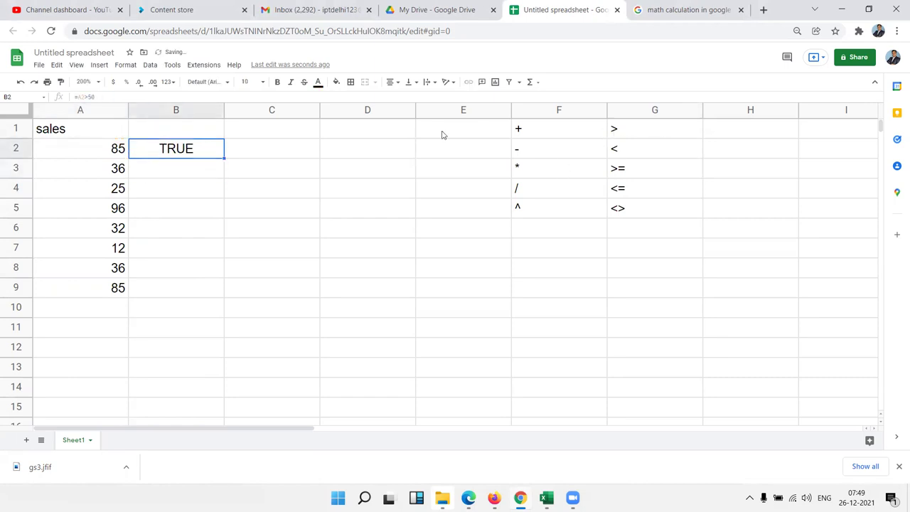
{"action": "double_click", "coordinate": [223, 157]}
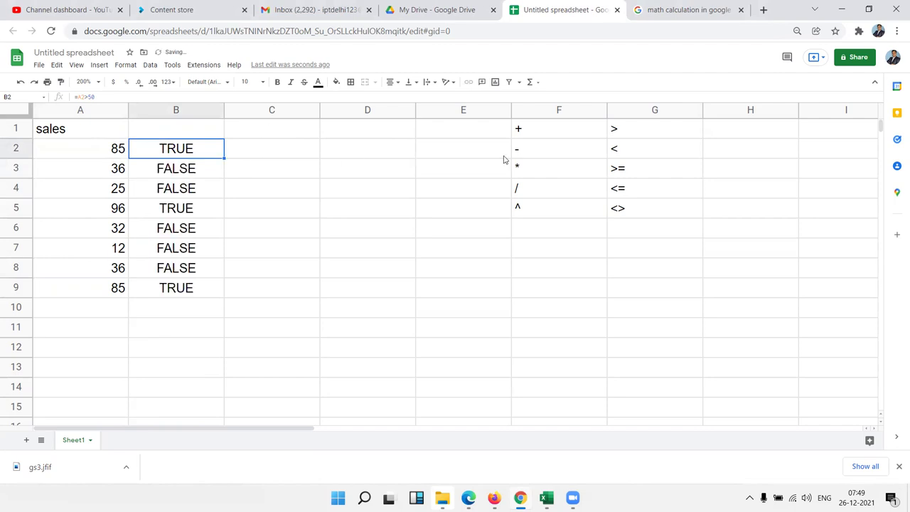
Review the =A2>50 formula against the operator list and the TRUE/FALSE results B2:B9.
{"action": "double_click", "coordinate": [197, 153]}
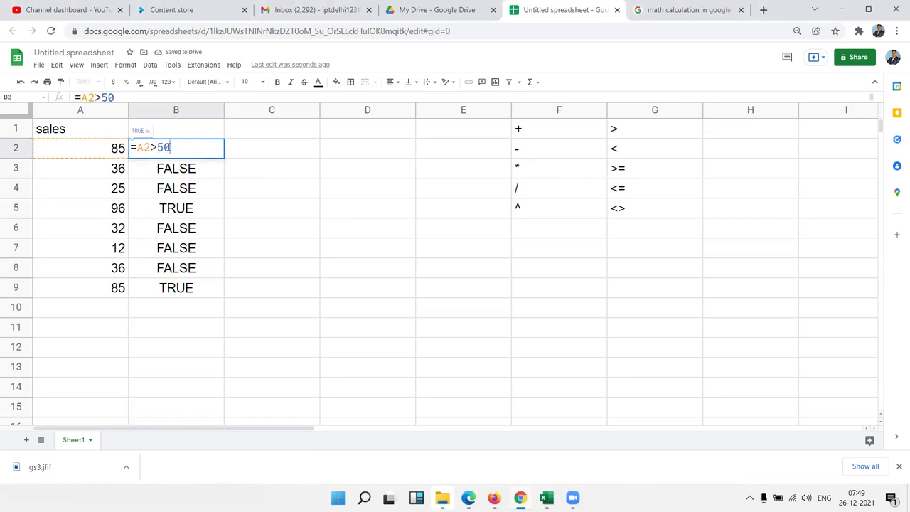
{"action": "key", "text": "Escape"}
{"action": "left_click_drag", "start_coordinate": [630, 207], "coordinate": [630, 135]}
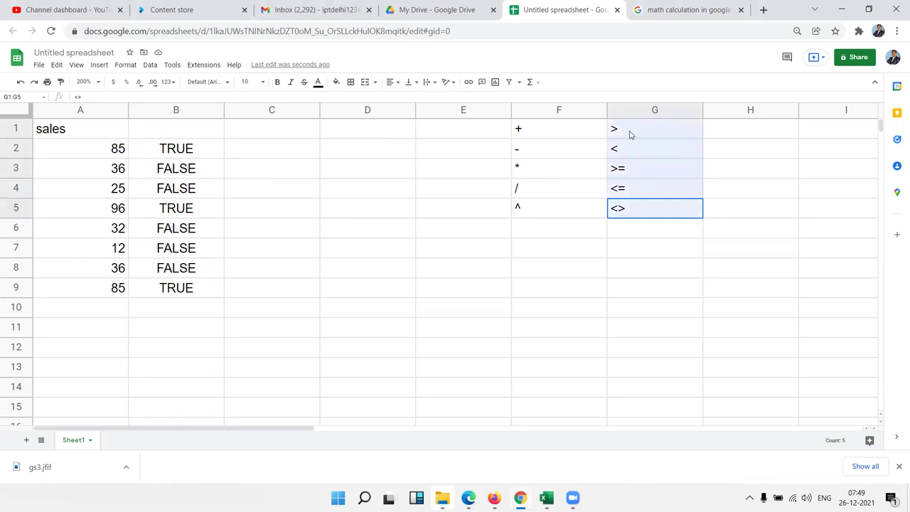
{"action": "left_click", "coordinate": [167, 157]}
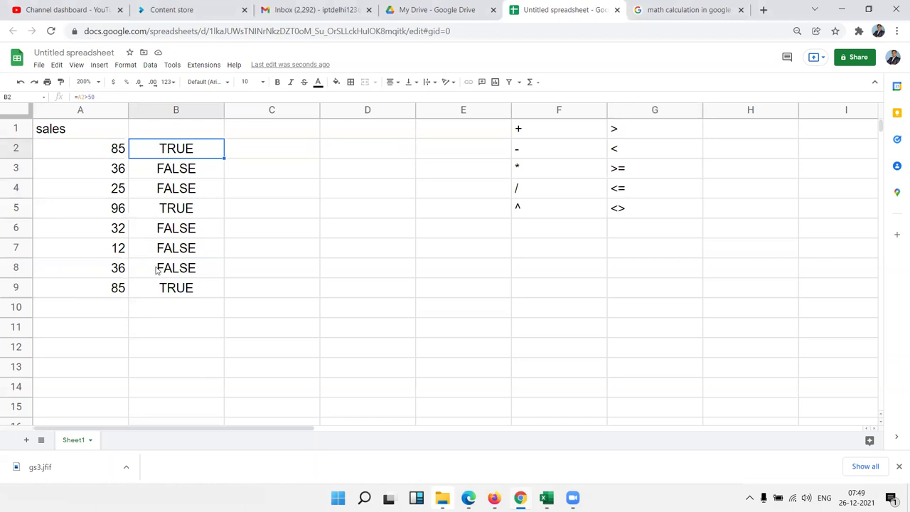
{"action": "left_click_drag", "start_coordinate": [165, 290], "coordinate": [173, 150]}
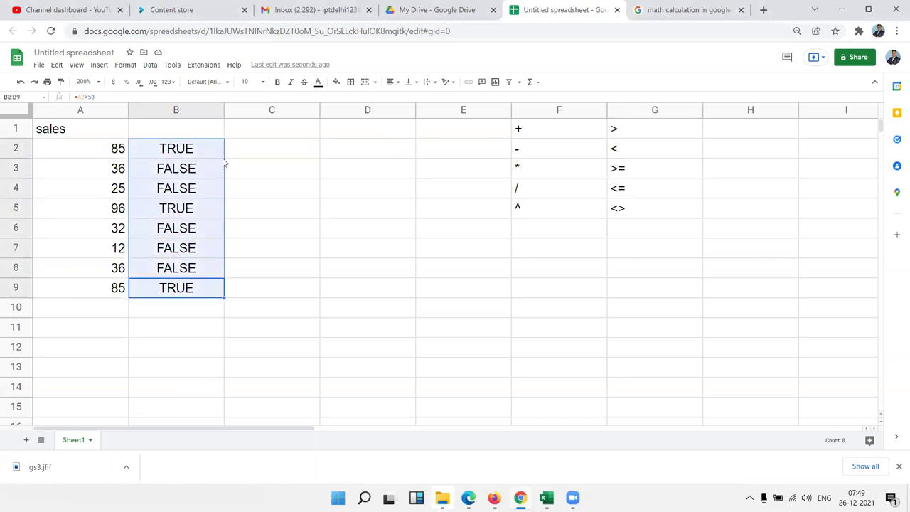
{"action": "left_click", "coordinate": [246, 153]}
Enter =IF(B2,"OK","Pending") in C2 so it displays OK.
{"action": "type", "text": "=I"}
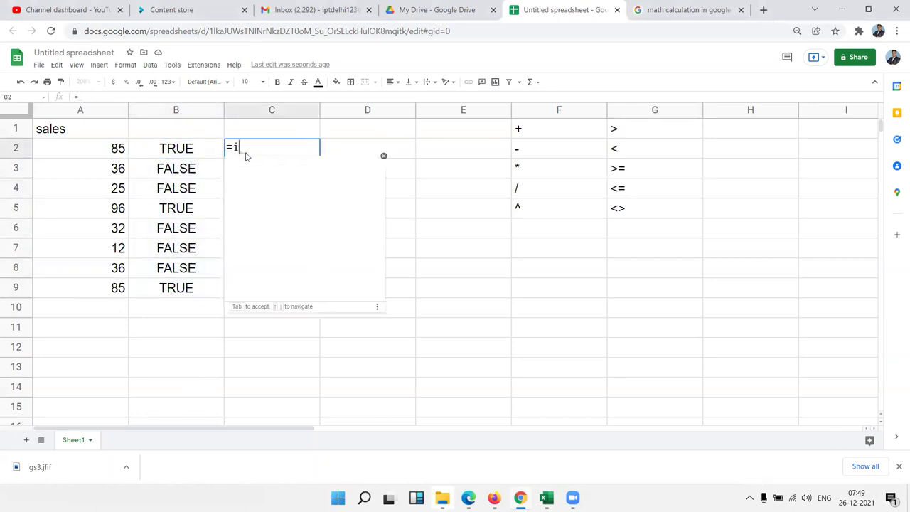
{"action": "type", "text": "F("}
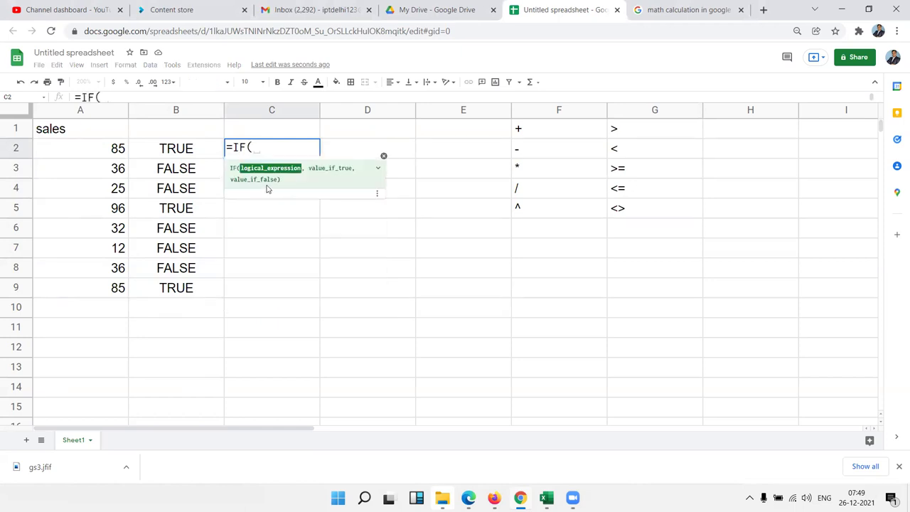
{"action": "left_click", "coordinate": [181, 150]}
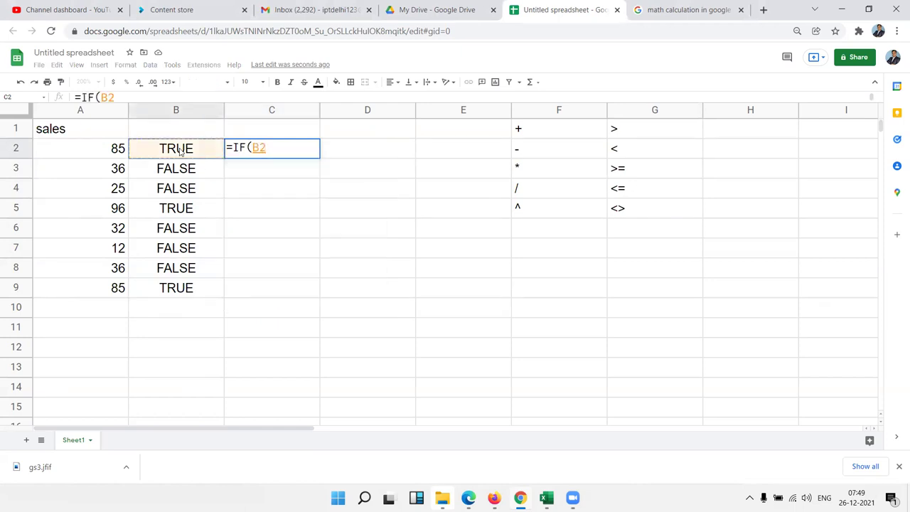
{"action": "type", "text": ","}
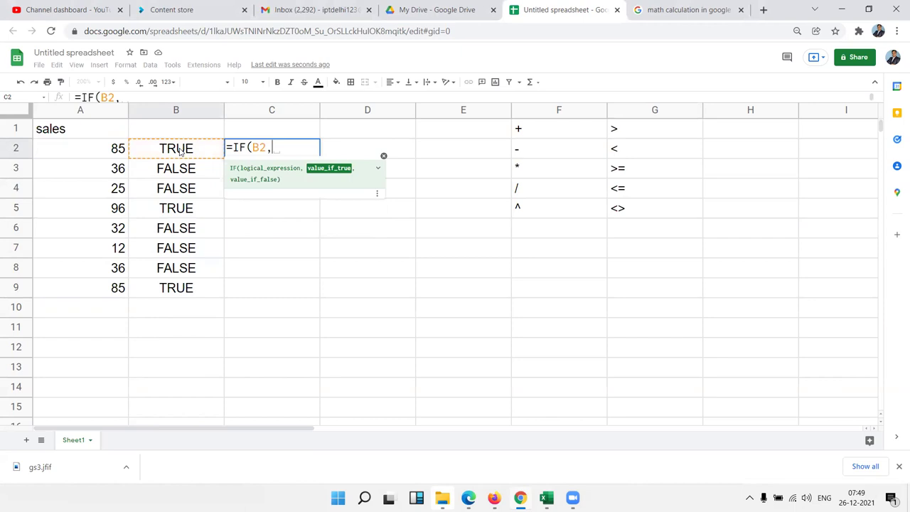
{"action": "type", "text": "\"OK"}
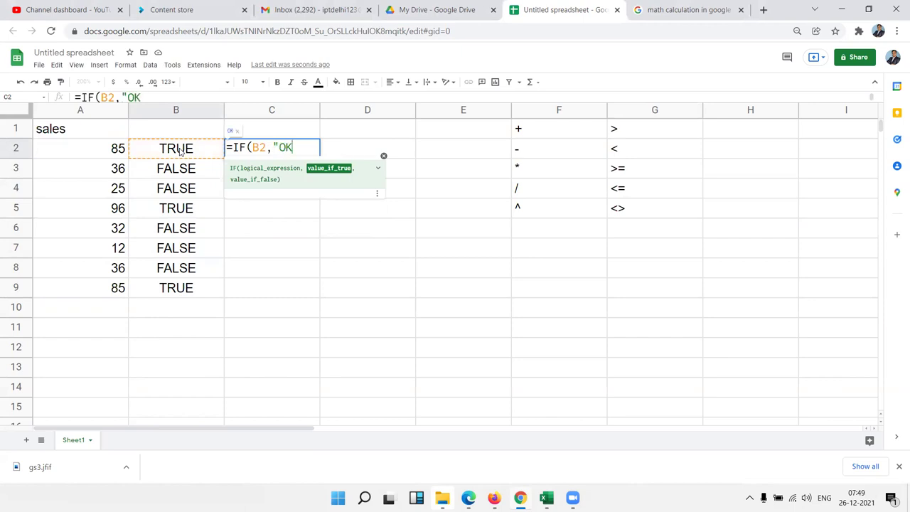
{"action": "type", "text": "\""}
{"action": "type", "text": ",\"Pending\""}
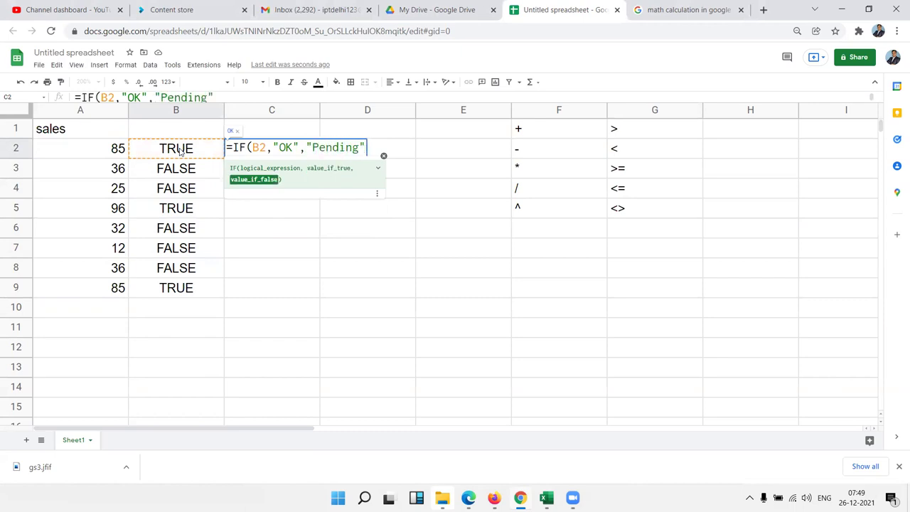
{"action": "type", "text": ")"}
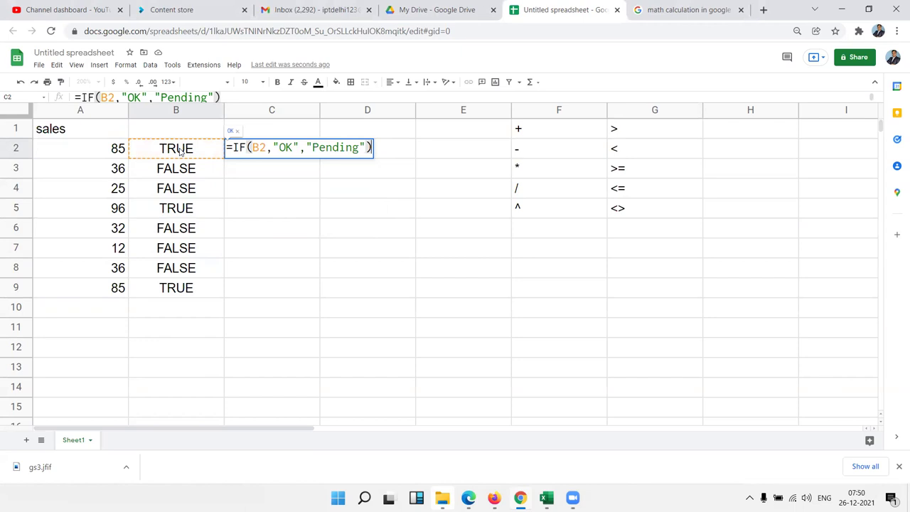
{"action": "key", "text": "Return"}
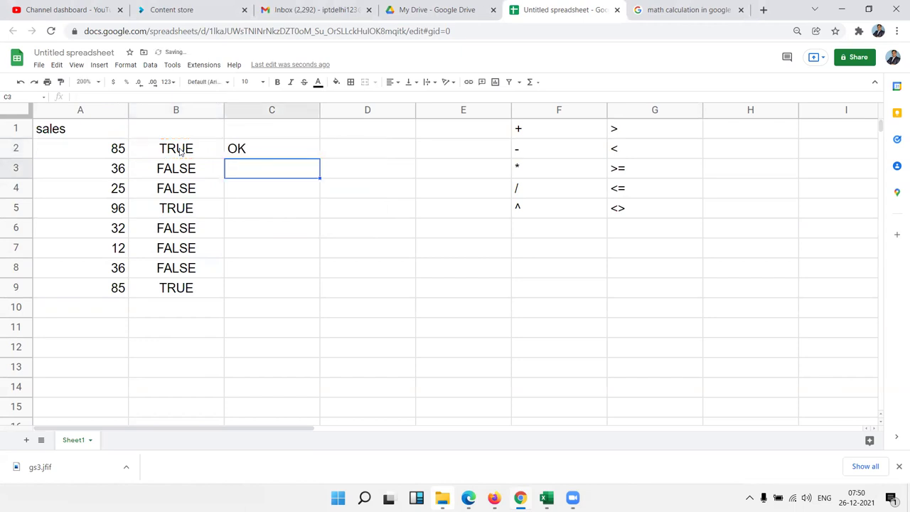
{"action": "key", "text": "Up"}
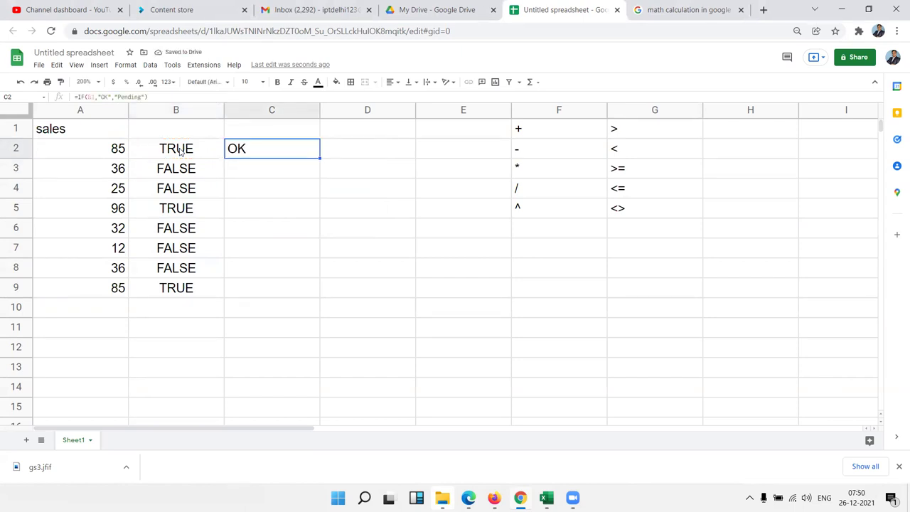
Enter =IF(B3,"OK","Pending") in C3.
{"action": "left_click", "coordinate": [180, 151]}
{"action": "key", "text": "Down"}
{"action": "key", "text": "Down"}
{"action": "key", "text": "Down"}
{"action": "key", "text": "Up"}
{"action": "key", "text": "Up"}
{"action": "key", "text": "Right"}
{"action": "type", "text": "=IF(B3,\"OK\",\"Pending\")"}
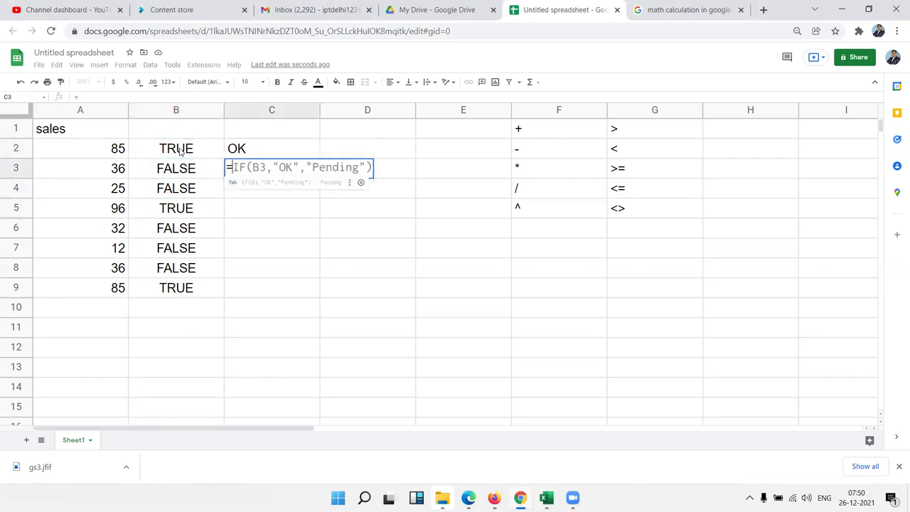
{"action": "key", "text": "Return"}
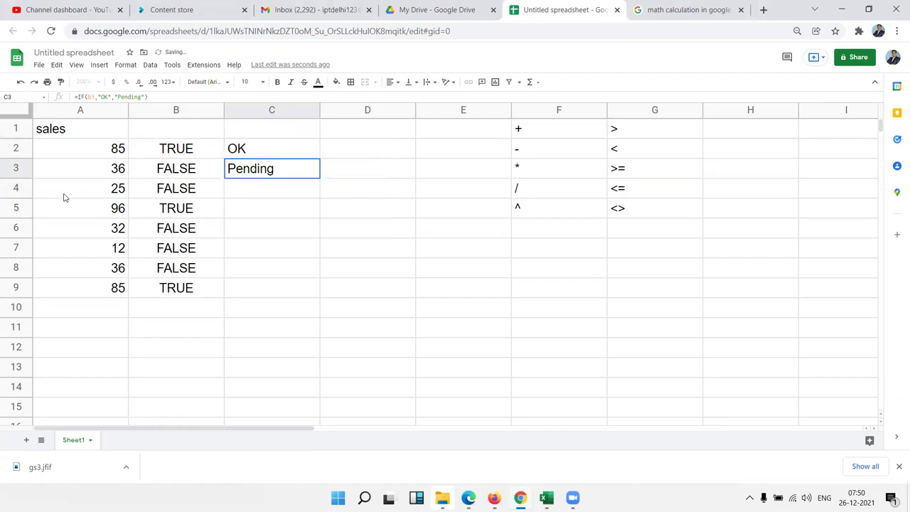
Rewrite C3 as =IF(A3>50,"OK","Pending"), testing the sale directly.
{"action": "key", "text": "F2"}
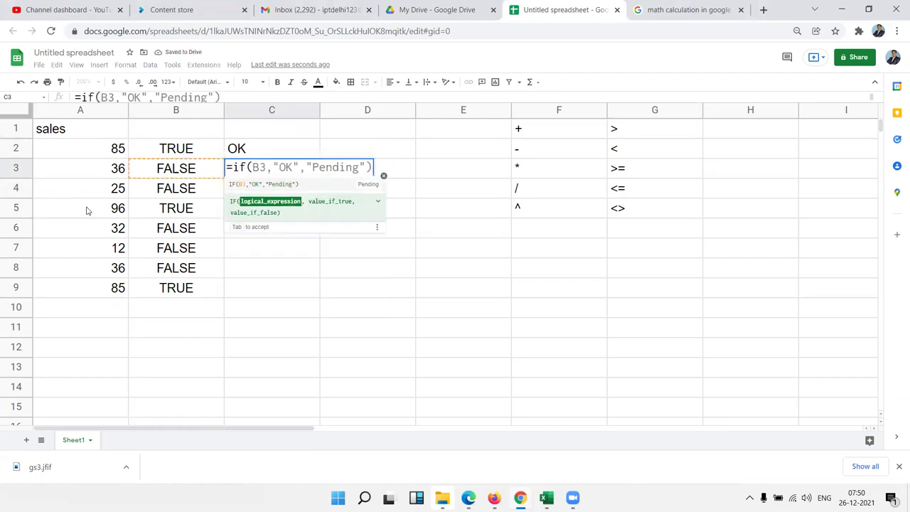
{"action": "left_click", "coordinate": [100, 168]}
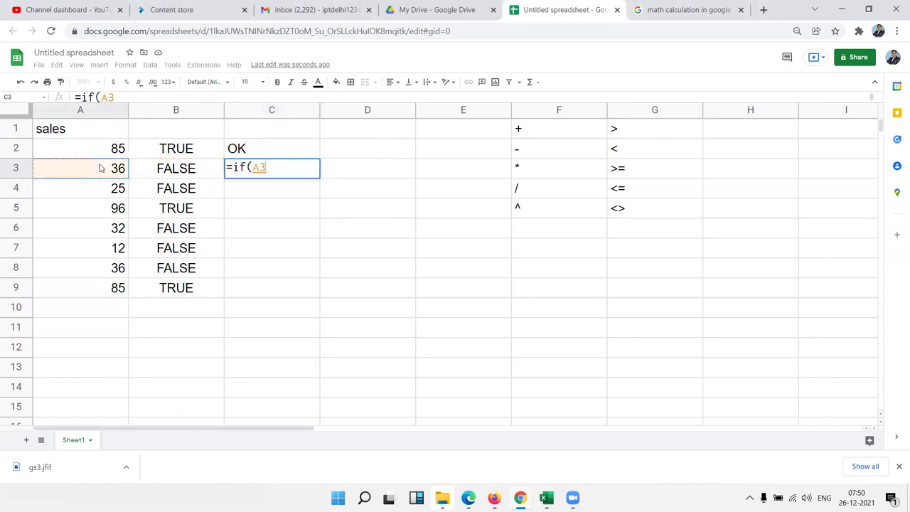
{"action": "type", "text": ">"}
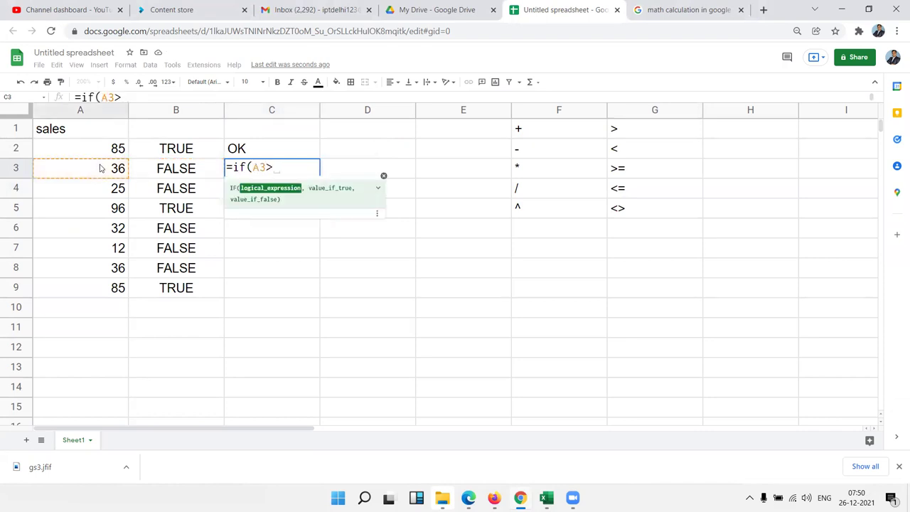
{"action": "type", "text": "50,\"OK\""}
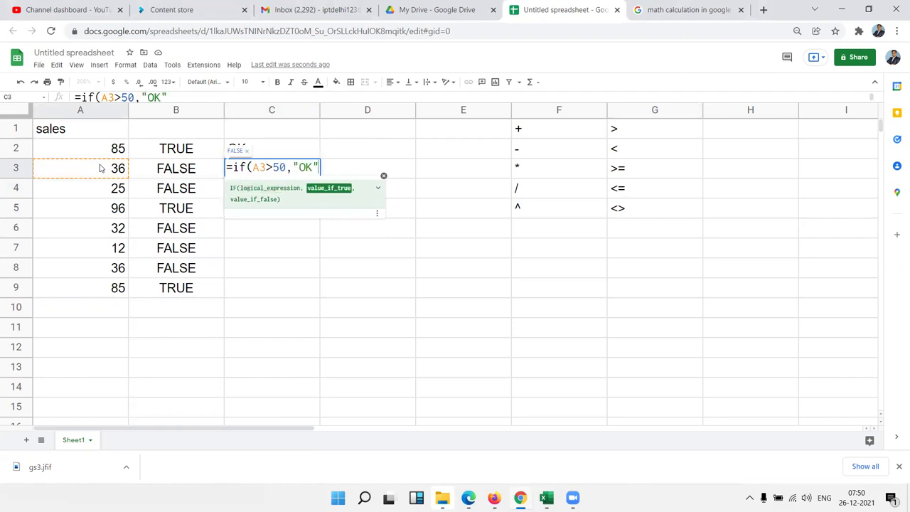
{"action": "type", "text": ",\"Pe"}
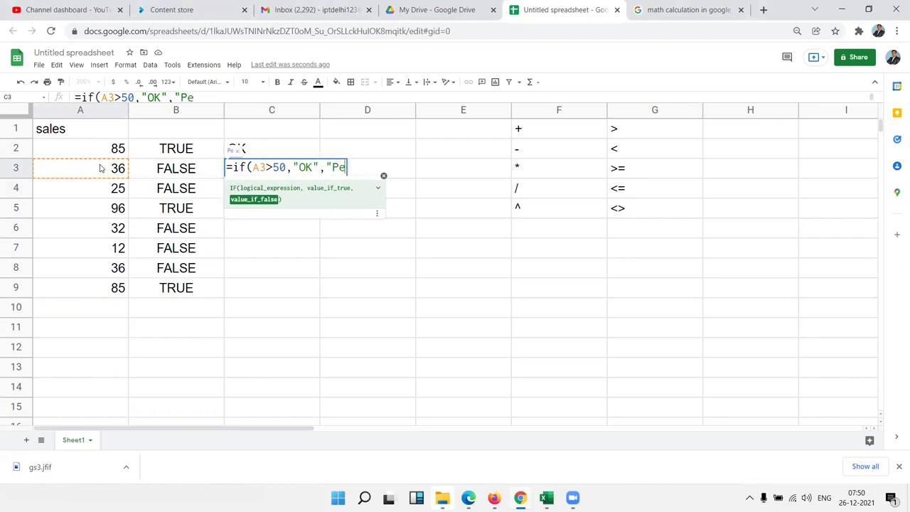
{"action": "type", "text": "nding\""}
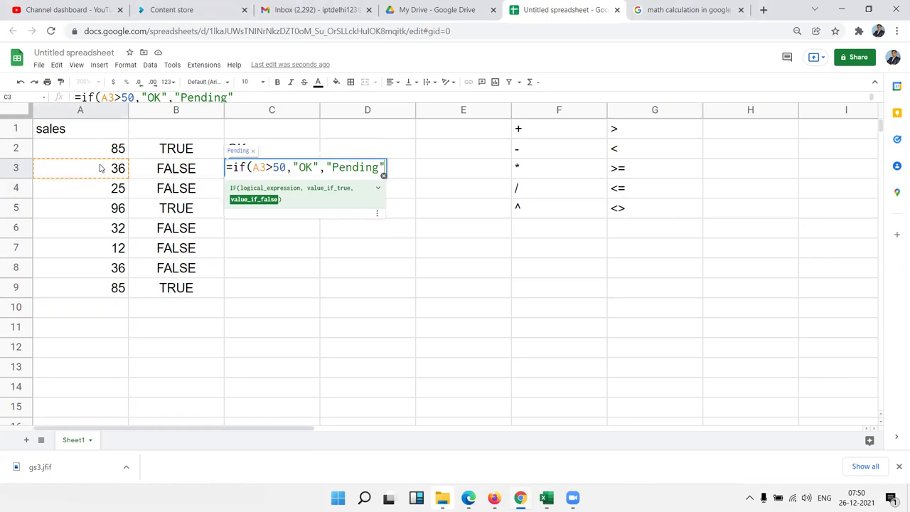
{"action": "type", "text": ")"}
{"action": "key", "text": "Return"}
{"action": "key", "text": "Up"}
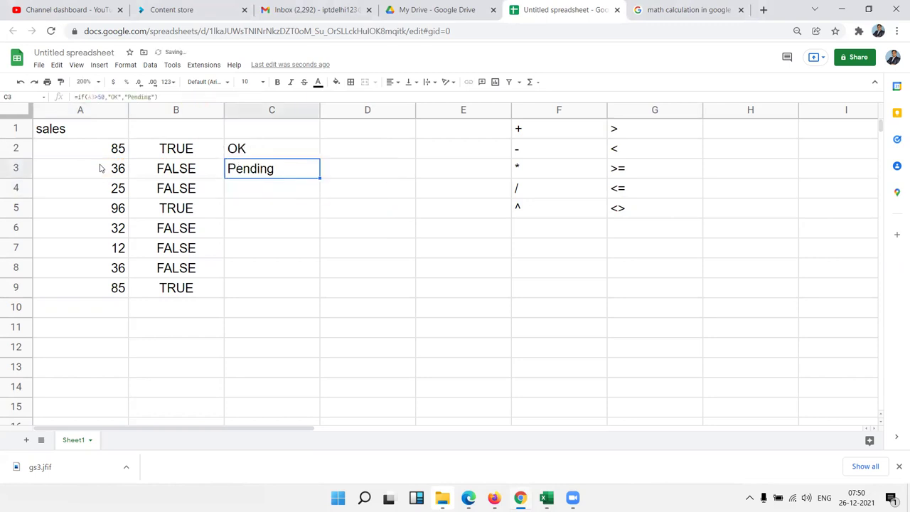
Compare the C2 IF formula with the B2 comparison formula.
{"action": "left_click", "coordinate": [269, 146]}
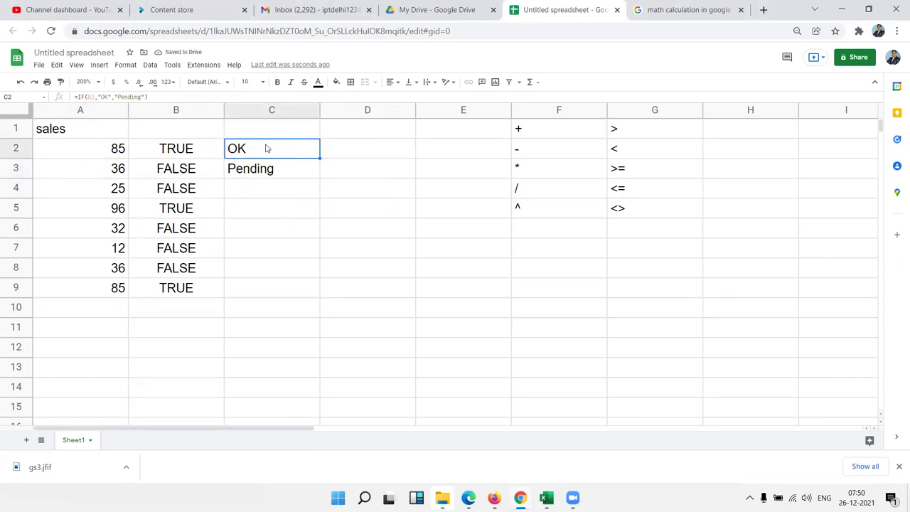
{"action": "double_click", "coordinate": [265, 149]}
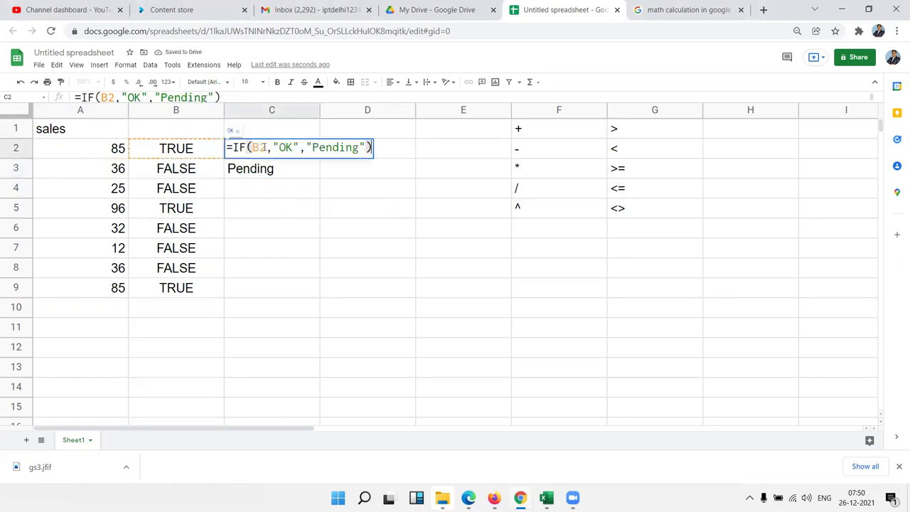
{"action": "key", "text": "Escape"}
{"action": "left_click", "coordinate": [189, 148]}
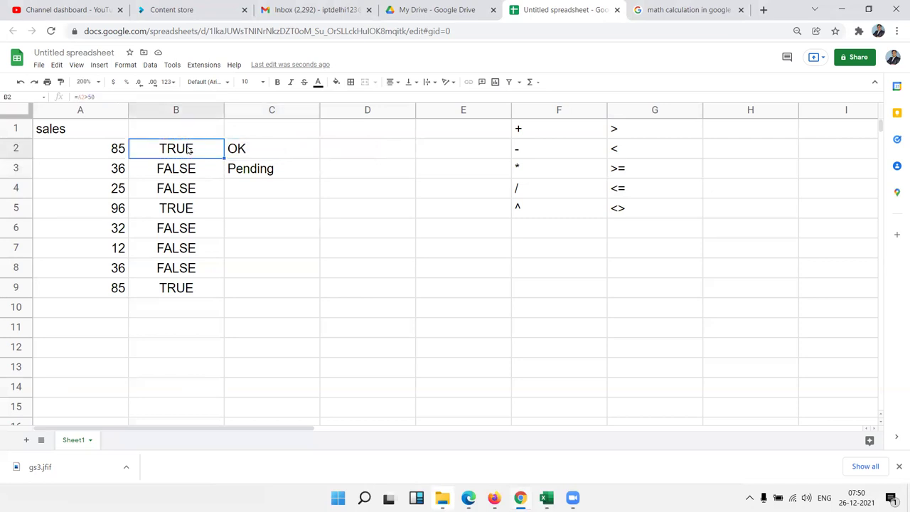
Review C3's formula, highlighting the A3>50 condition and the 50 threshold.
{"action": "left_click", "coordinate": [254, 168]}
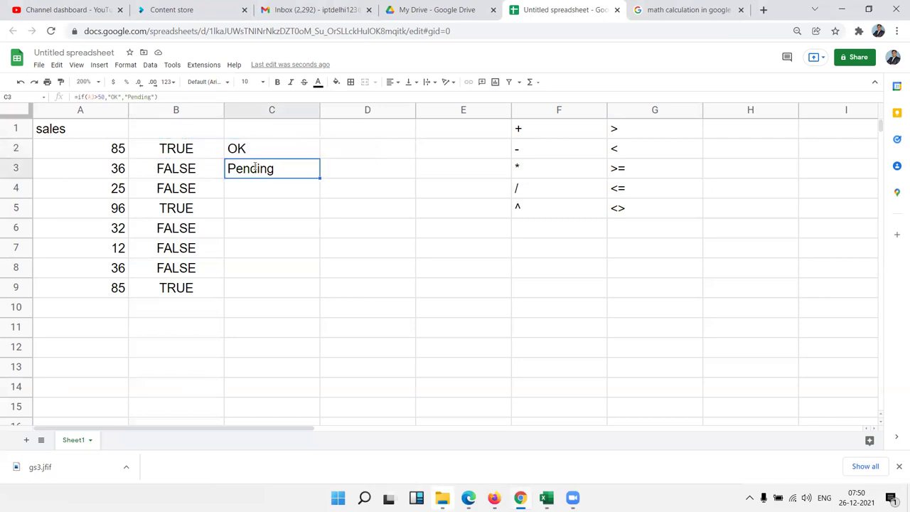
{"action": "double_click", "coordinate": [254, 168]}
{"action": "left_click_drag", "start_coordinate": [235, 168], "coordinate": [396, 171]}
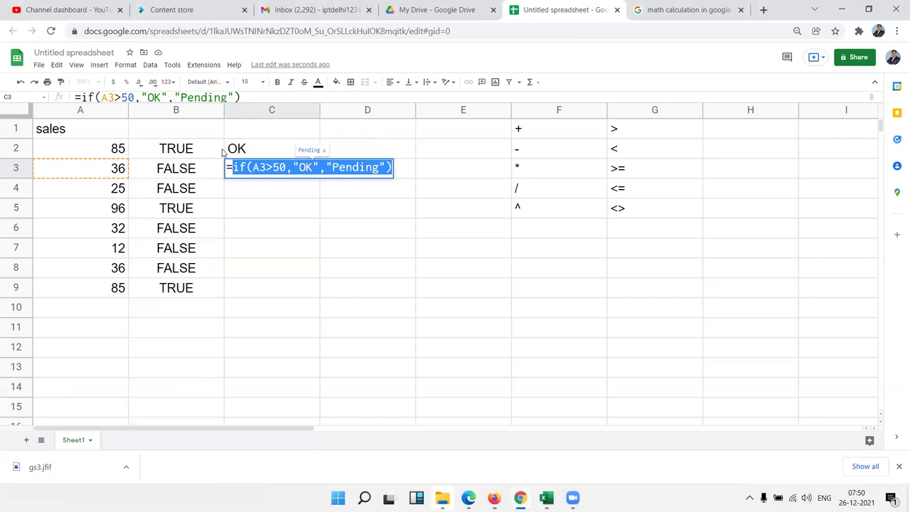
{"action": "left_click", "coordinate": [256, 168]}
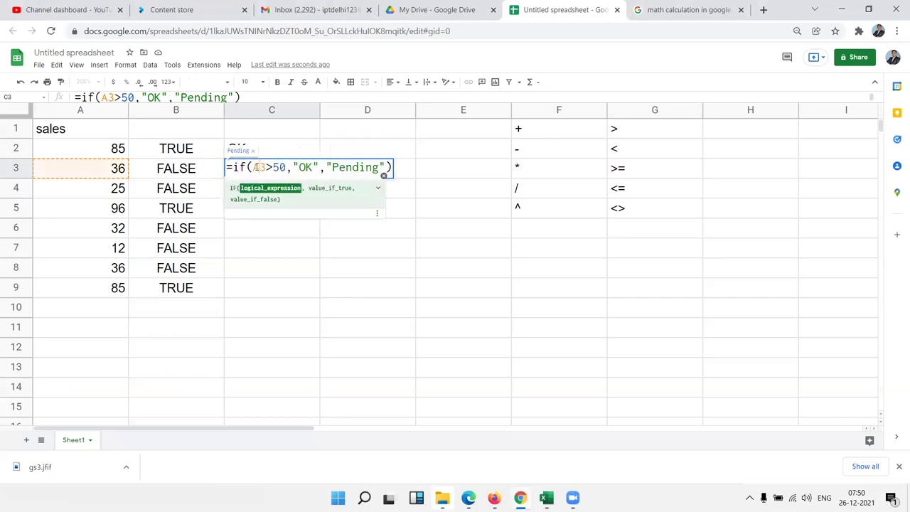
{"action": "left_click_drag", "start_coordinate": [255, 168], "coordinate": [285, 167]}
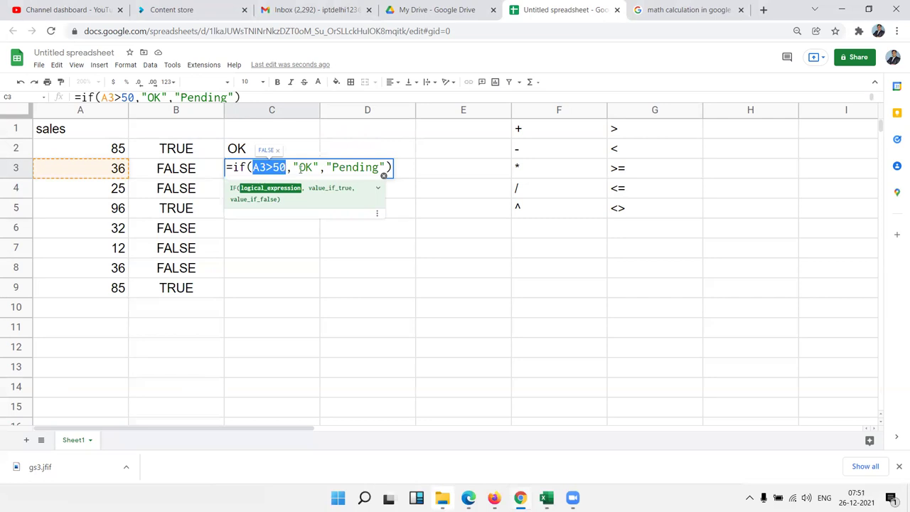
{"action": "double_click", "coordinate": [279, 167]}
{"action": "left_click_drag", "start_coordinate": [255, 167], "coordinate": [285, 173]}
{"action": "key", "text": "Return"}
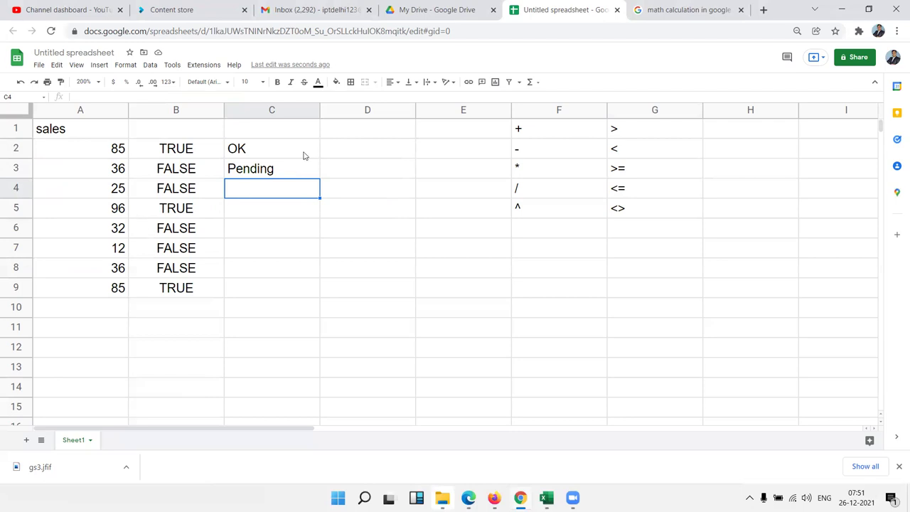
{"action": "left_click", "coordinate": [287, 173]}
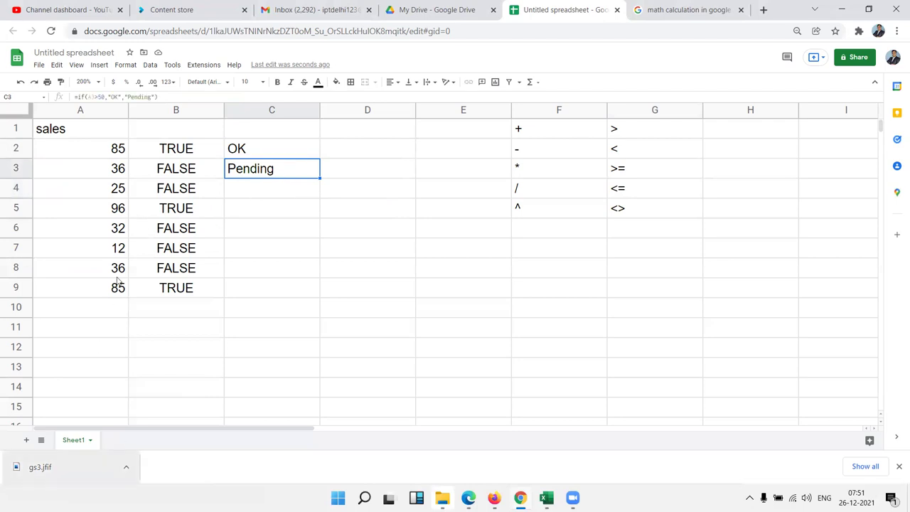
{"action": "left_click", "coordinate": [116, 227]}
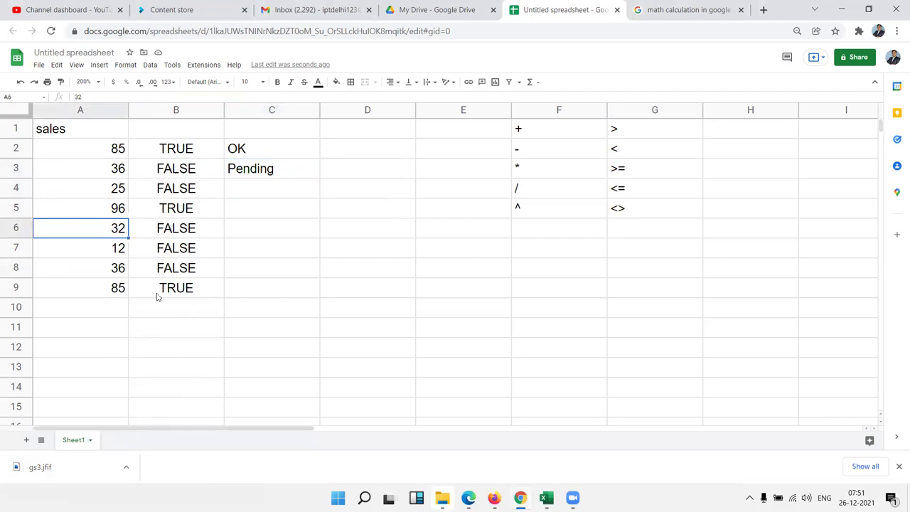
Add Sheet2 with a 'Name' heading in A1 and a person's name in A2.
{"action": "left_click", "coordinate": [27, 440]}
{"action": "type", "text": "Name"}
{"action": "key", "text": "Return"}
{"action": "type", "text": "Puja"}
{"action": "key", "text": "Return"}
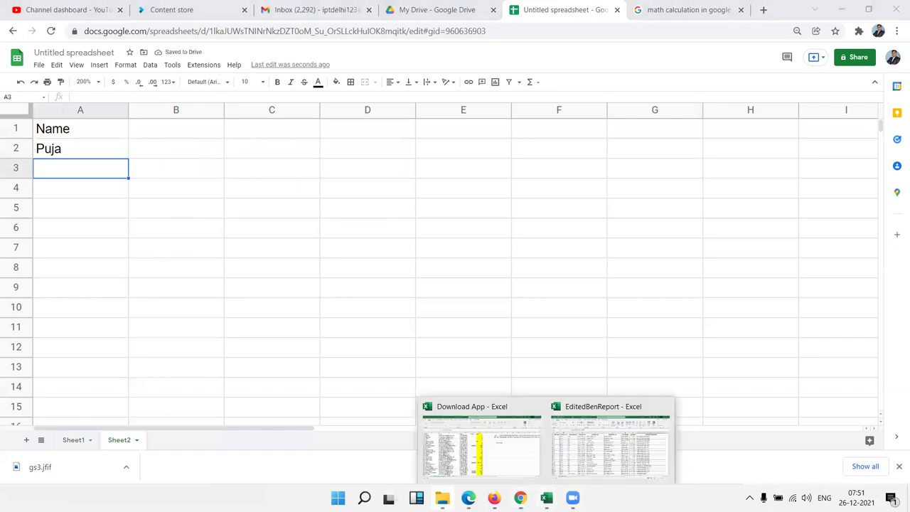
Copy the beneficiary names from E2 downward in Excel's EditedBenReport and return to Chrome.
{"action": "left_click", "coordinate": [546, 498]}
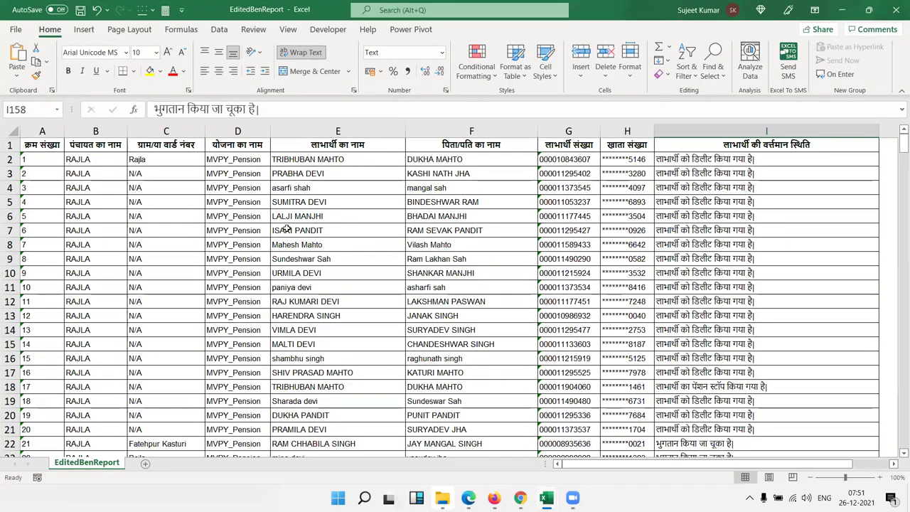
{"action": "left_click", "coordinate": [308, 161]}
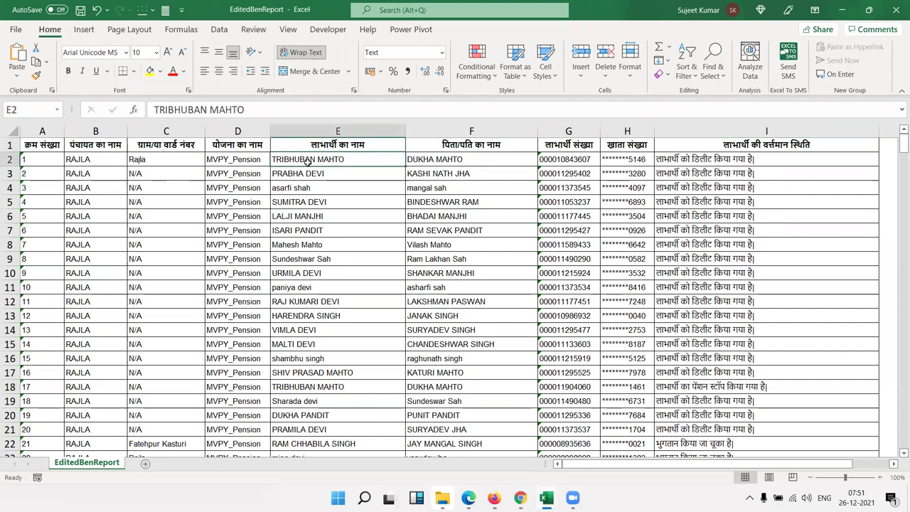
{"action": "key", "text": "shift+Down"}
{"action": "key", "text": "shift+Down"}
{"action": "key", "text": "shift+Down"}
{"action": "key", "text": "shift+Down"}
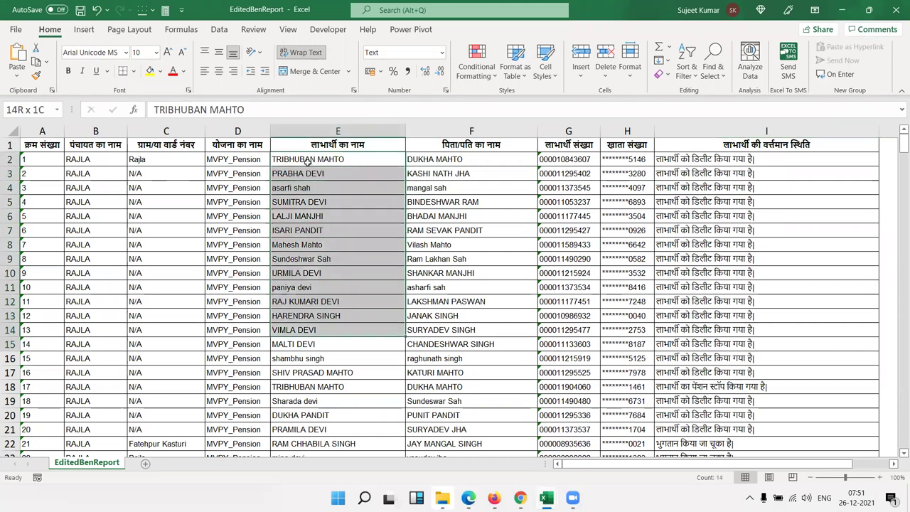
{"action": "key", "text": "shift+Down"}
{"action": "key", "text": "shift+Down"}
{"action": "key", "text": "shift+Down"}
{"action": "key", "text": "shift+Down"}
{"action": "key", "text": "shift+Down"}
{"action": "key", "text": "shift+Down"}
{"action": "key", "text": "shift+Down"}
{"action": "key", "text": "ctrl+c"}
{"action": "key", "text": "alt+Tab"}
Paste the copied names four times down column A starting at A2.
{"action": "key", "text": "Up"}
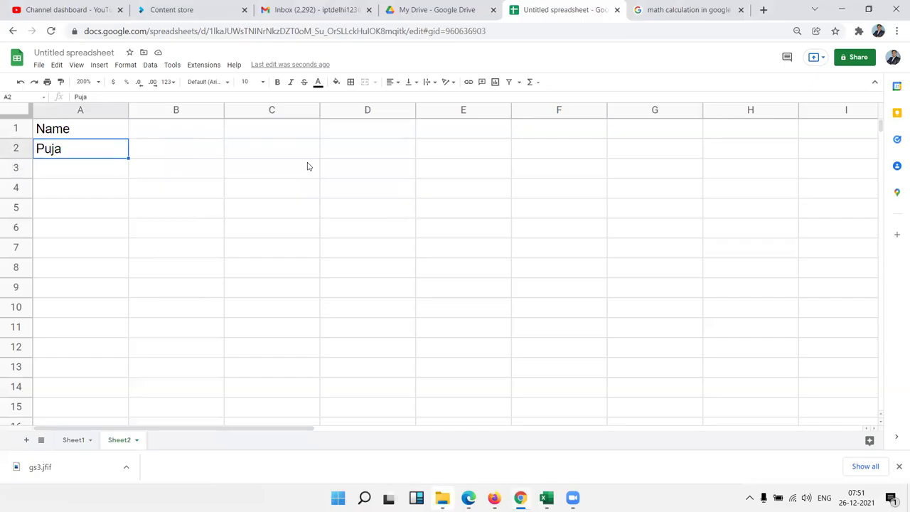
{"action": "key", "text": "ctrl+v"}
{"action": "key", "text": "ctrl+Down"}
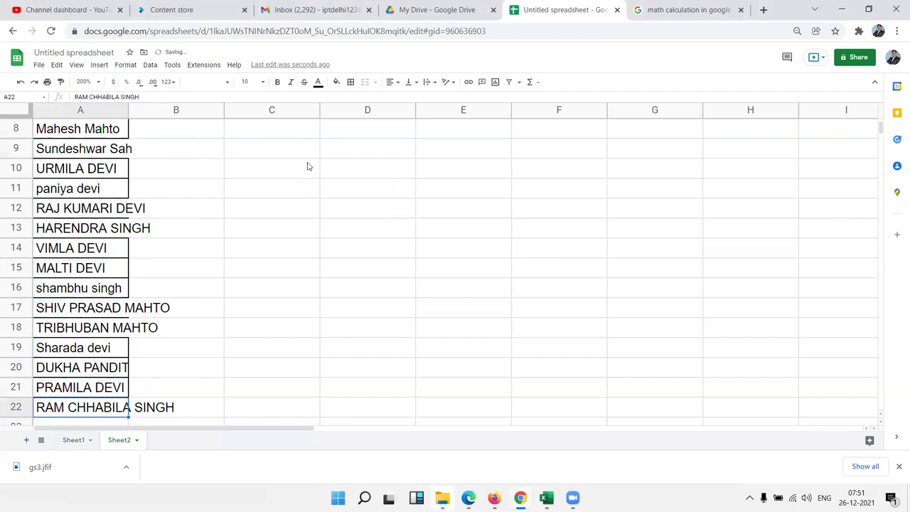
{"action": "key", "text": "Down"}
{"action": "key", "text": "ctrl+v"}
{"action": "key", "text": "ctrl+Down"}
{"action": "key", "text": "Down"}
{"action": "key", "text": "ctrl+v"}
{"action": "key", "text": "Down"}
{"action": "key", "text": "Down"}
{"action": "key", "text": "Down"}
{"action": "key", "text": "Down"}
{"action": "key", "text": "Down"}
{"action": "key", "text": "Down"}
{"action": "key", "text": "Down"}
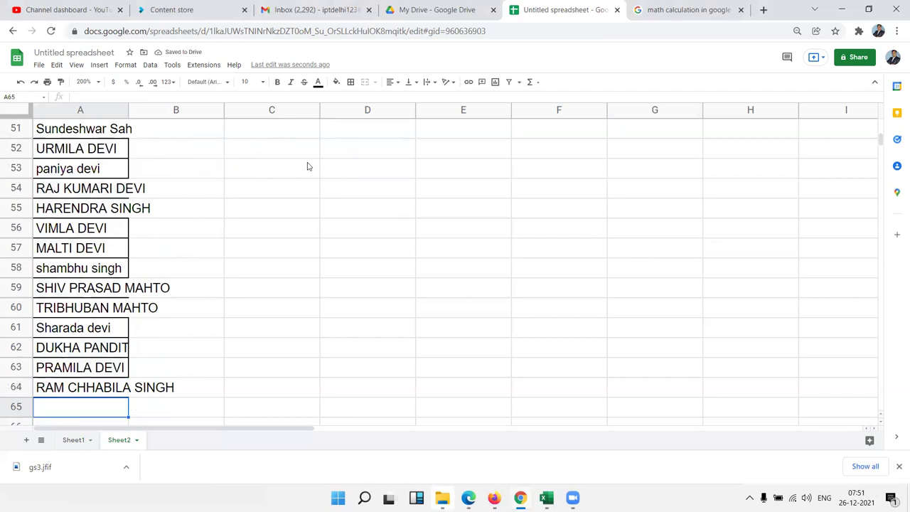
{"action": "key", "text": "ctrl+v"}
Auto-fit column A to the longest name and select A2.
{"action": "key", "text": "ctrl+Home"}
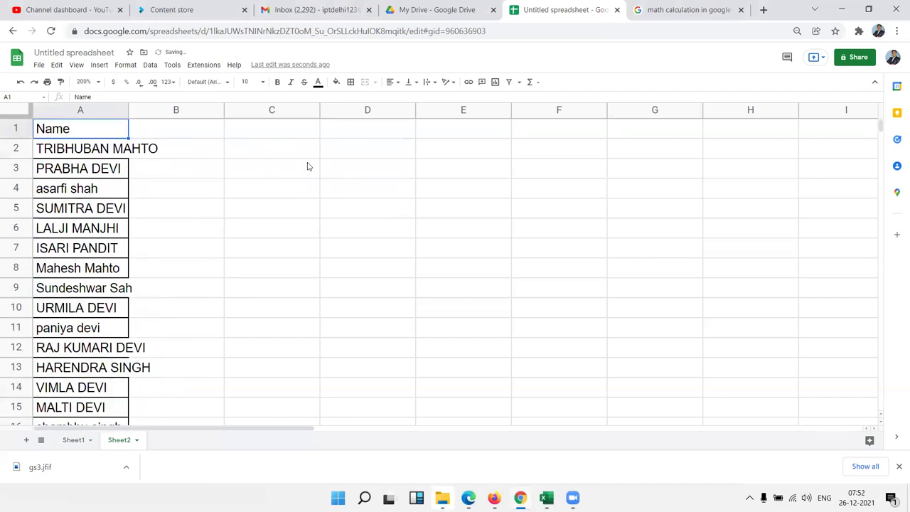
{"action": "double_click", "coordinate": [127, 111]}
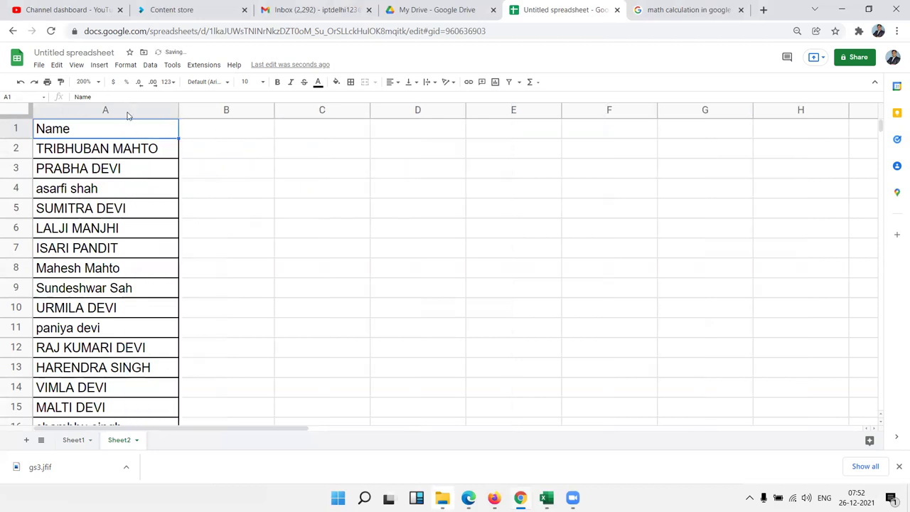
{"action": "left_click", "coordinate": [116, 156]}
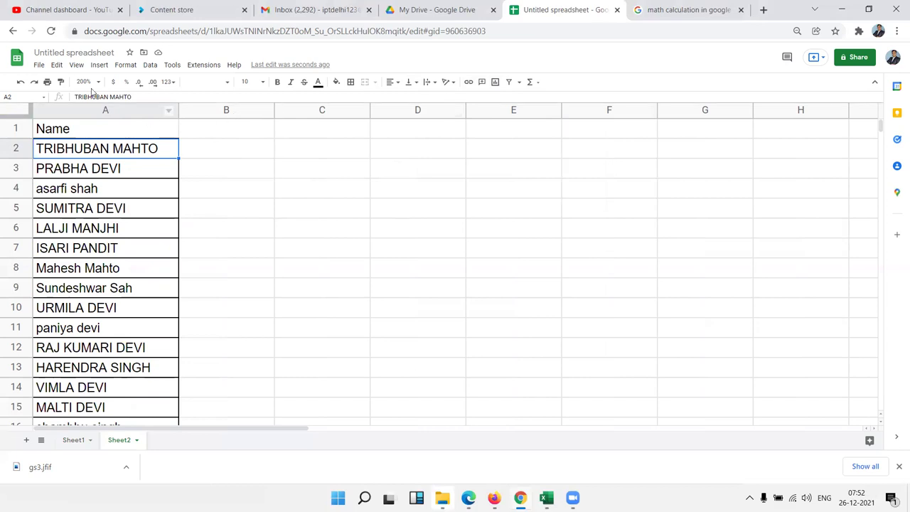
Sort the whole sheet by column A, check the result, then undo it.
{"action": "left_click", "coordinate": [150, 65]}
{"action": "mouse_move", "coordinate": [174, 82]}
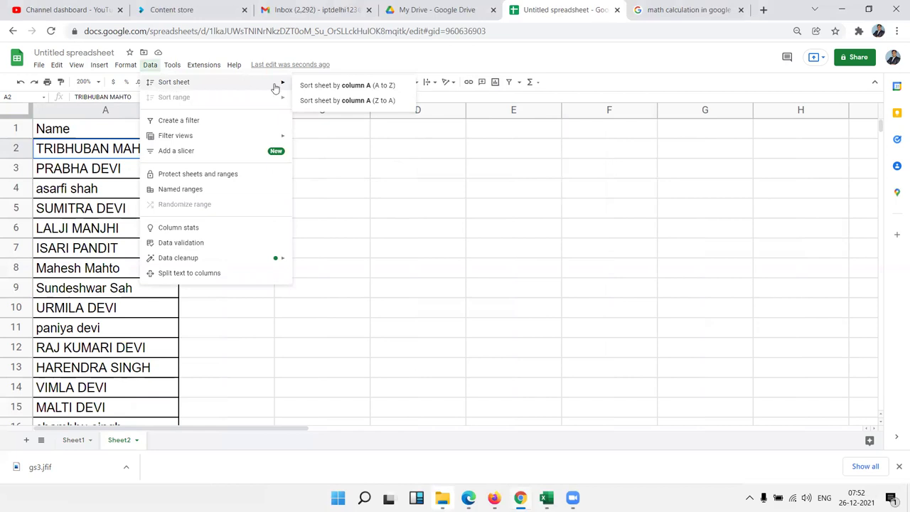
{"action": "left_click", "coordinate": [386, 86]}
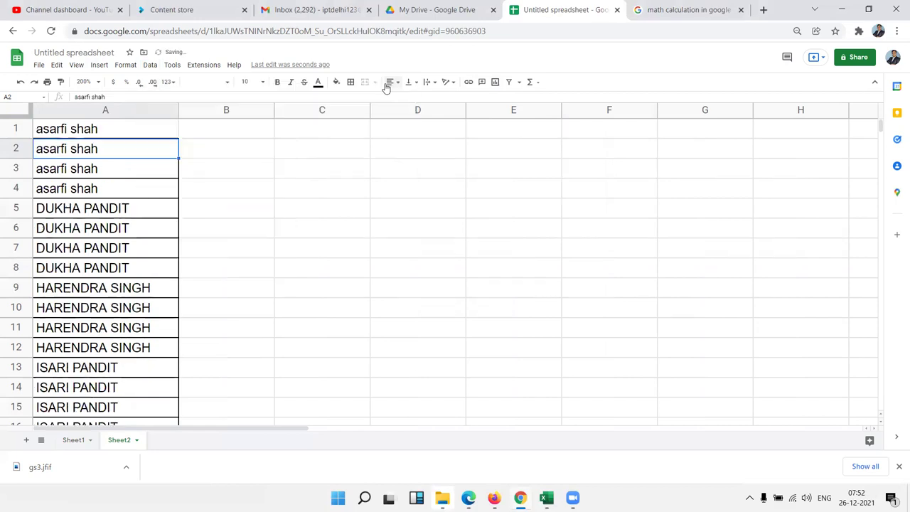
{"action": "key", "text": "ctrl+Down"}
{"action": "key", "text": "Down"}
{"action": "key", "text": "Up"}
{"action": "key", "text": "ctrl+Up"}
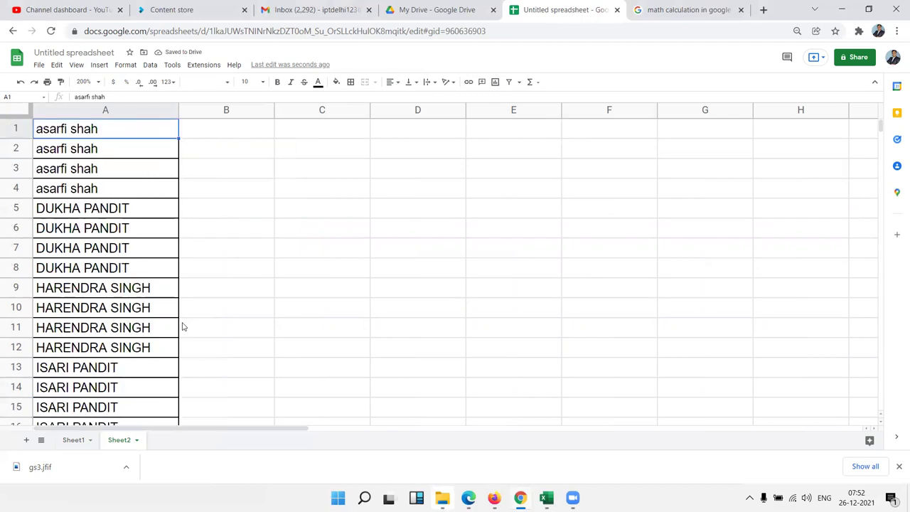
{"action": "key", "text": "ctrl+z"}
Sort A1:A85 by Name A to Z with the header row kept fixed.
{"action": "key", "text": "ctrl+shift+Down"}
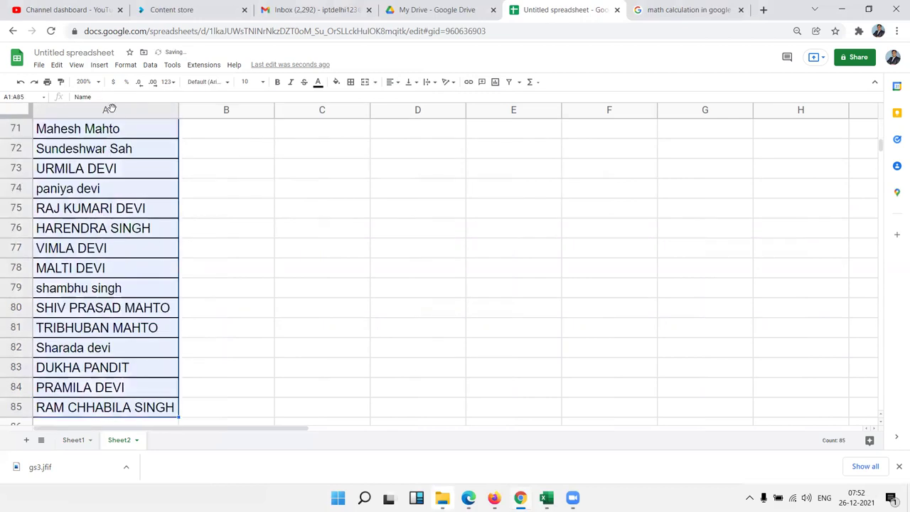
{"action": "left_click", "coordinate": [149, 67]}
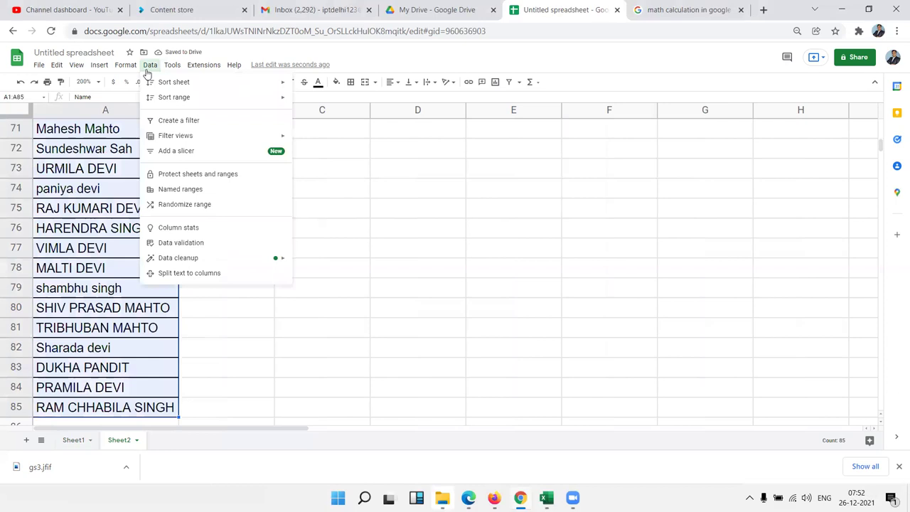
{"action": "mouse_move", "coordinate": [174, 96]}
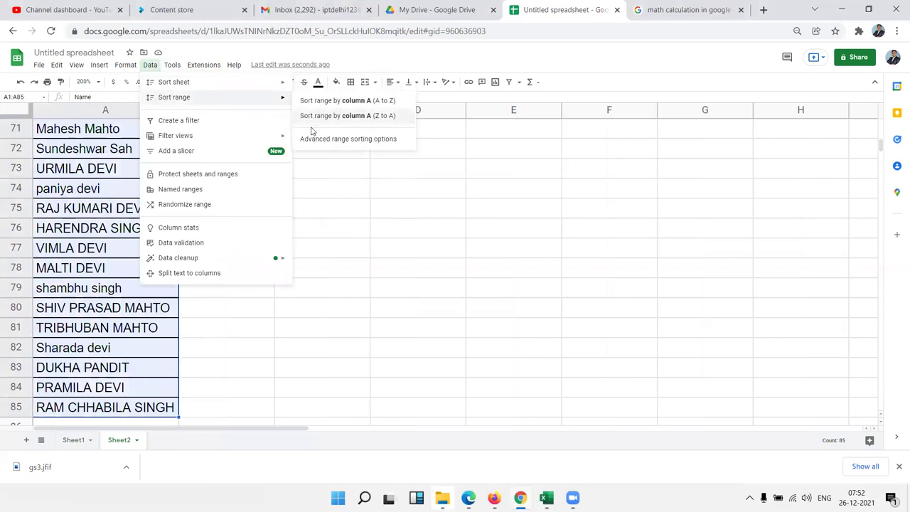
{"action": "left_click", "coordinate": [296, 140]}
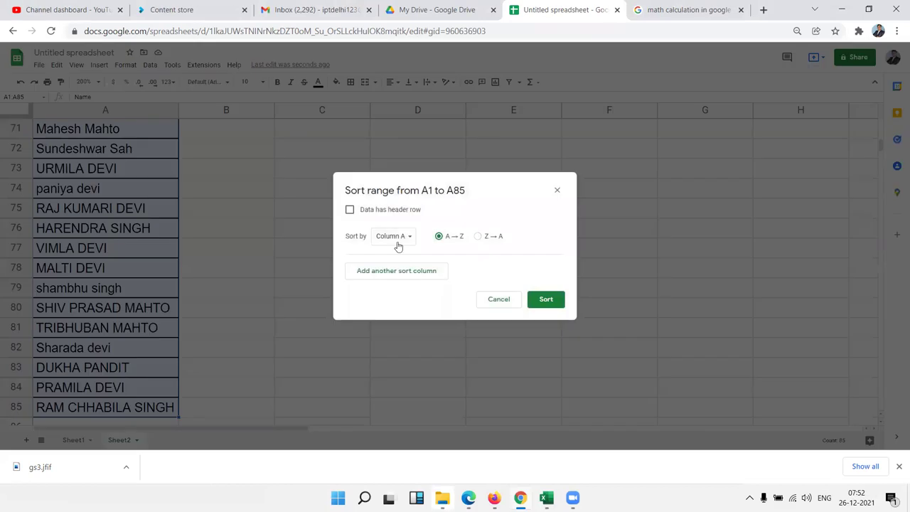
{"action": "left_click", "coordinate": [368, 212]}
{"action": "left_click", "coordinate": [546, 303]}
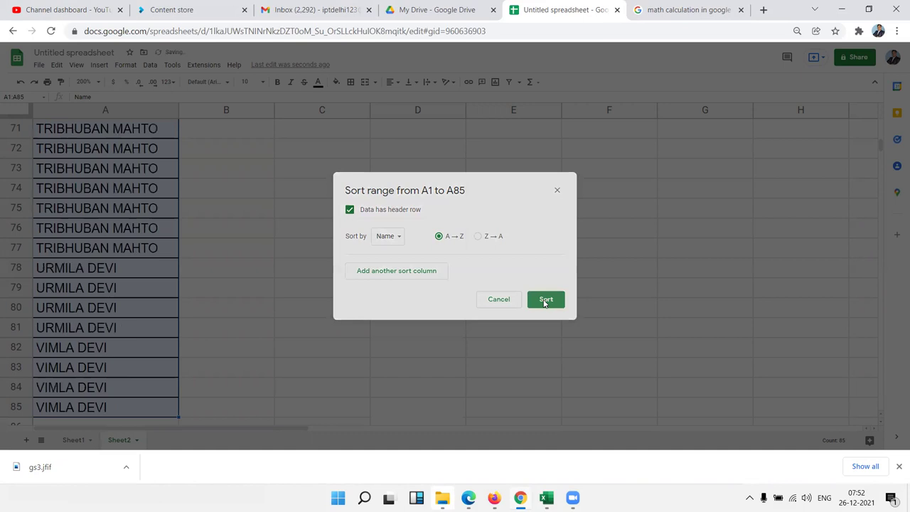
Browse the sorted names and finish at cell B2.
{"action": "left_click", "coordinate": [139, 217]}
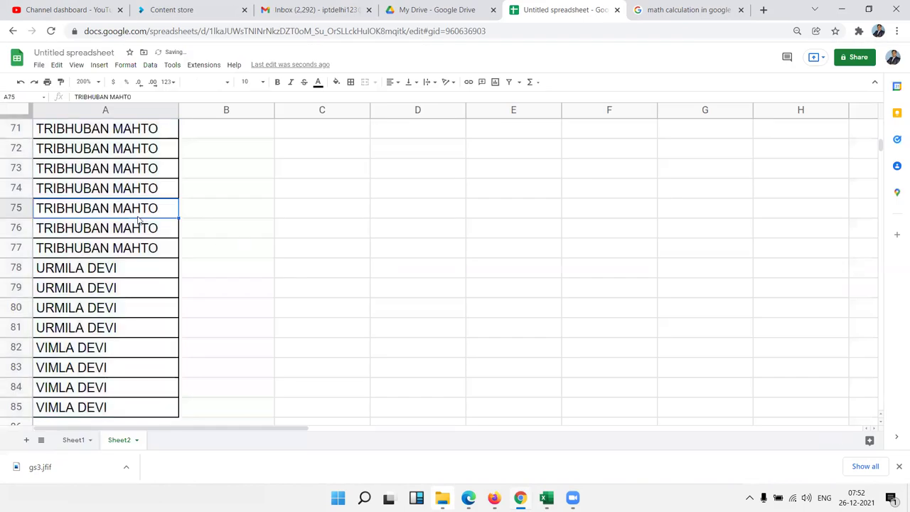
{"action": "key", "text": "ctrl+Up"}
{"action": "key", "text": "Down"}
{"action": "key", "text": "Down"}
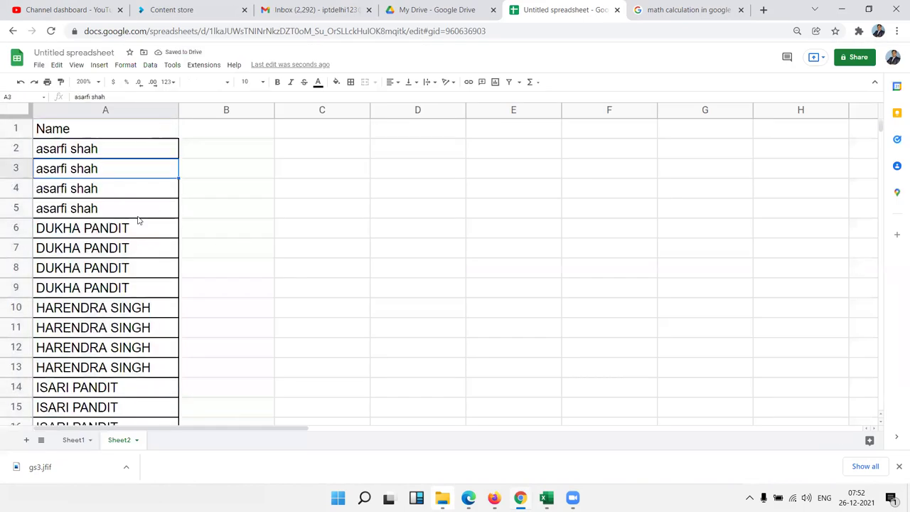
{"action": "key", "text": "shift+Down"}
{"action": "key", "text": "shift+Down"}
{"action": "key", "text": "Down"}
{"action": "key", "text": "Down"}
{"action": "key", "text": "Down"}
{"action": "key", "text": "Down"}
{"action": "key", "text": "Down"}
{"action": "key", "text": "Down"}
{"action": "key", "text": "Down"}
{"action": "key", "text": "ctrl+Up"}
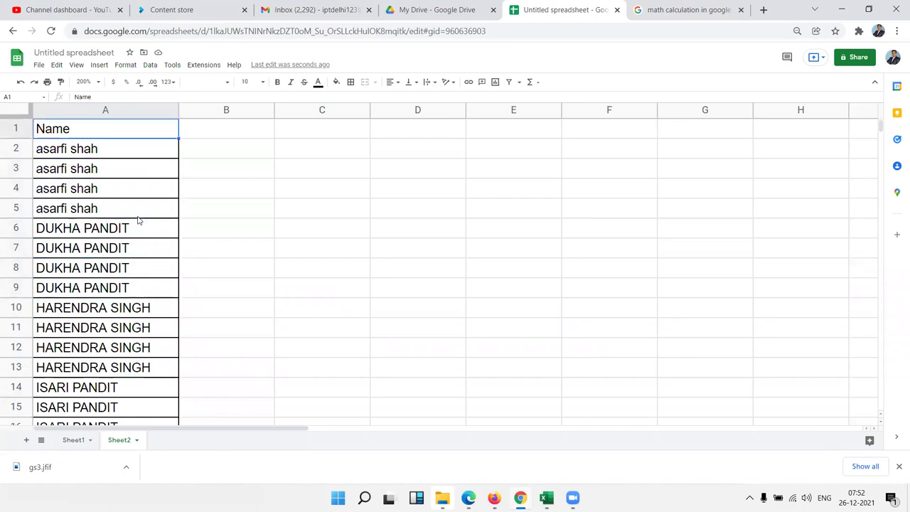
{"action": "key", "text": "Down"}
{"action": "key", "text": "Right"}
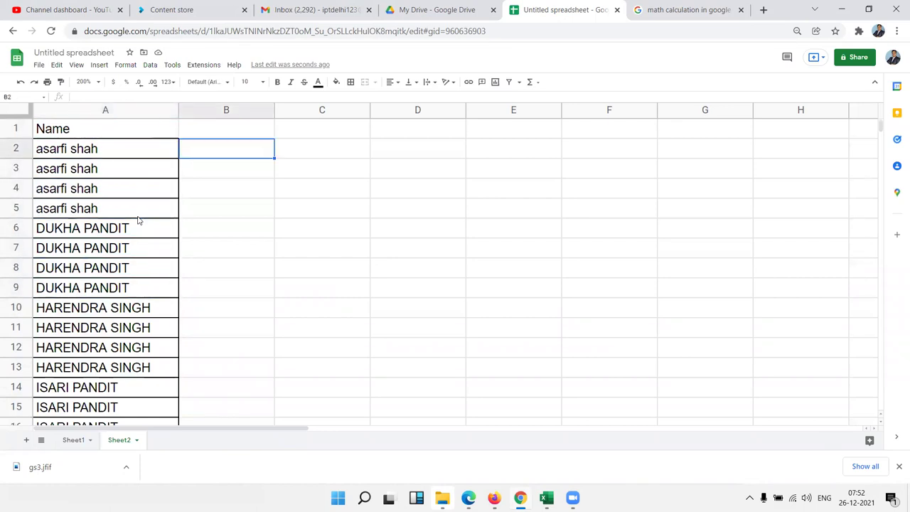
{"action": "type", "text": "U"}
{"action": "key", "text": "Return"}
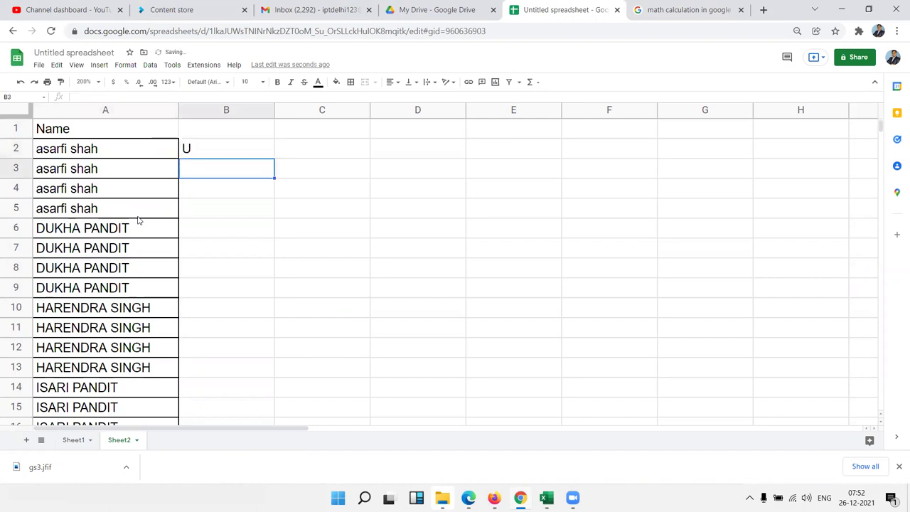
{"action": "type", "text": "D"}
{"action": "key", "text": "Return"}
{"action": "type", "text": "D"}
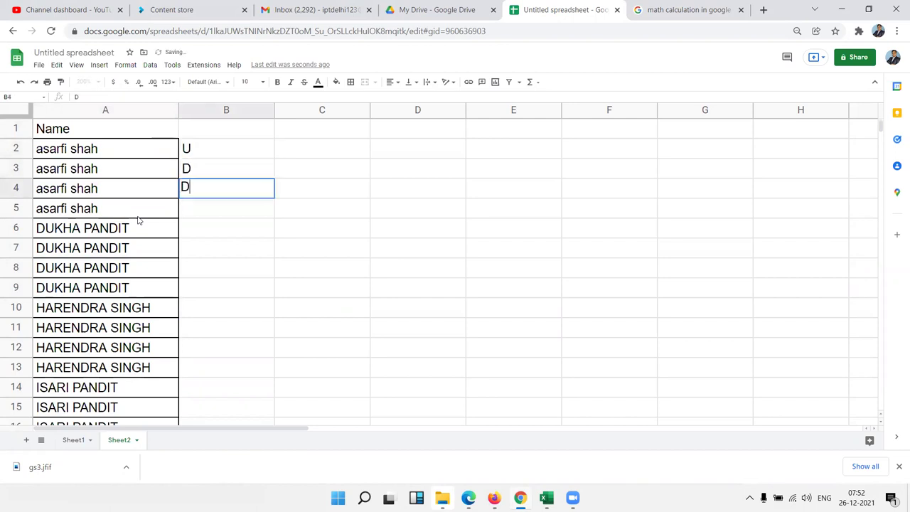
{"action": "key", "text": "Return"}
{"action": "type", "text": "d"}
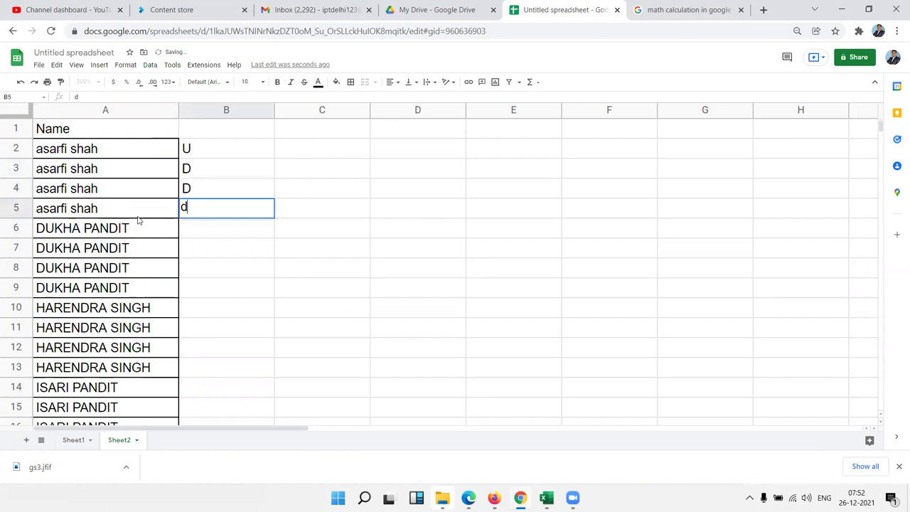
{"action": "key", "text": "Return"}
{"action": "type", "text": "U"}
{"action": "key", "text": "Return"}
{"action": "key", "text": "Up"}
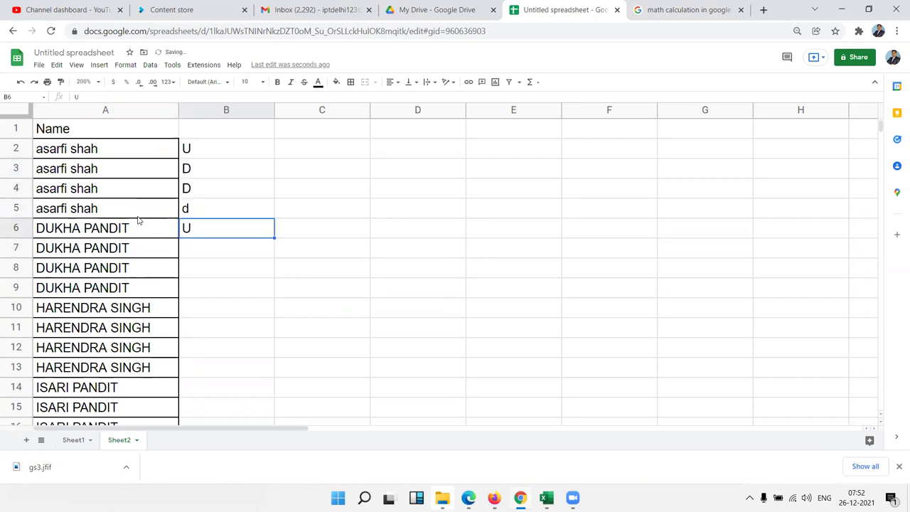
{"action": "key", "text": "ctrl+Up"}
{"action": "key", "text": "Down"}
{"action": "key", "text": "Up"}
{"action": "key", "text": "ctrl+shift+Down"}
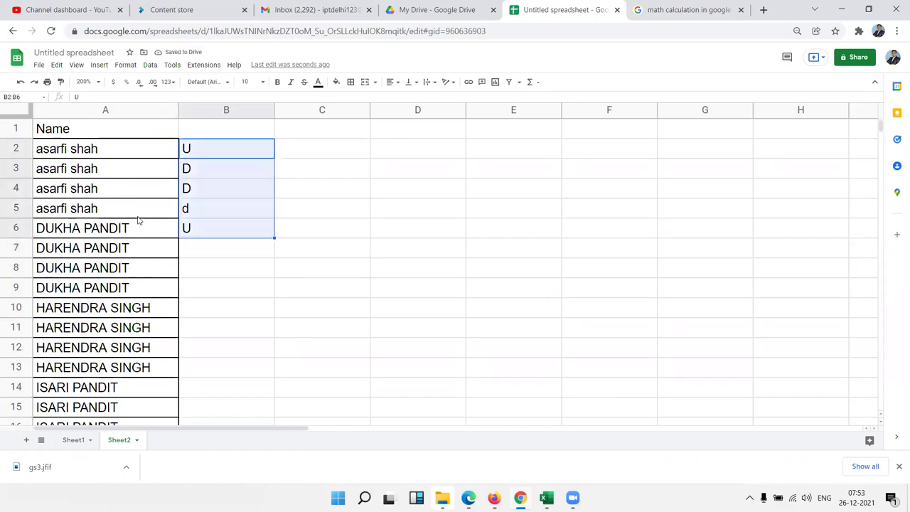
{"action": "key", "text": "ctrl+z"}
{"action": "key", "text": "ctrl+z"}
{"action": "key", "text": "ctrl+z"}
Enter an IF formula in B2 that compares A2 with A1 and returns U or D.
{"action": "type", "text": "=if("}
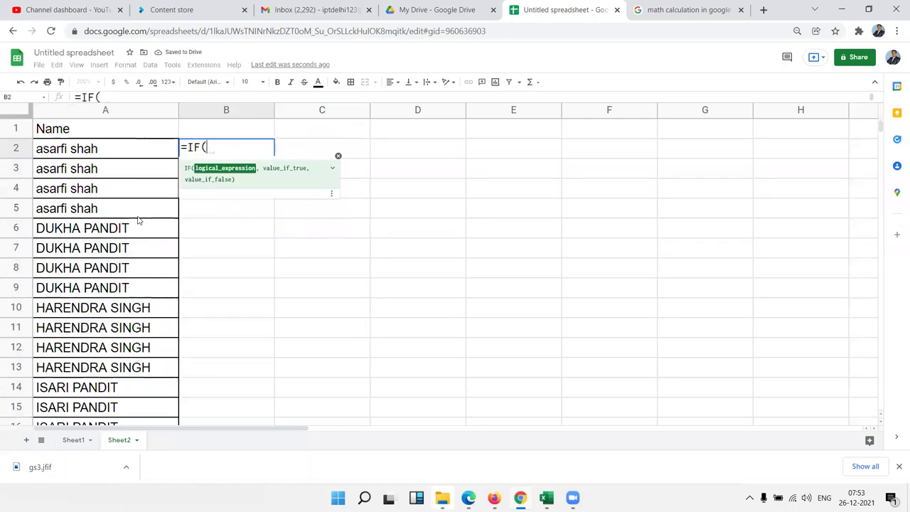
{"action": "key", "text": "Left"}
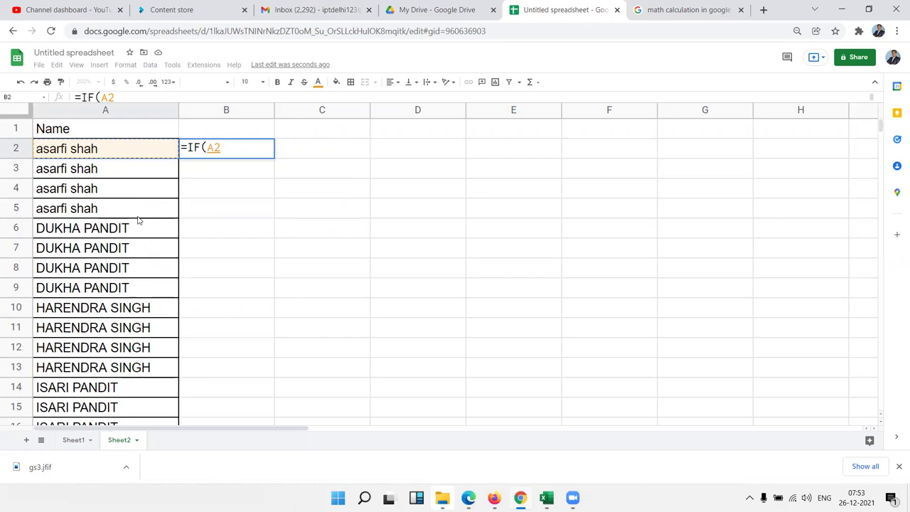
{"action": "type", "text": "="}
{"action": "key", "text": "Up"}
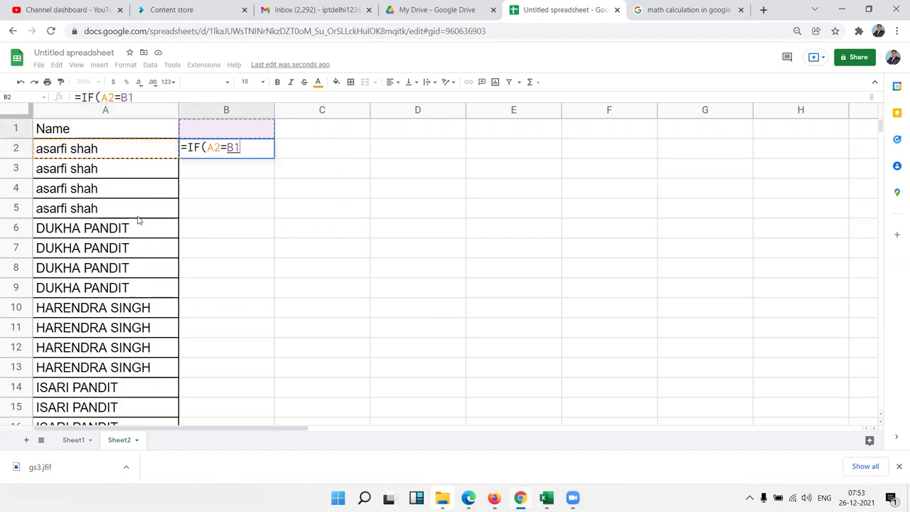
{"action": "key", "text": "Left"}
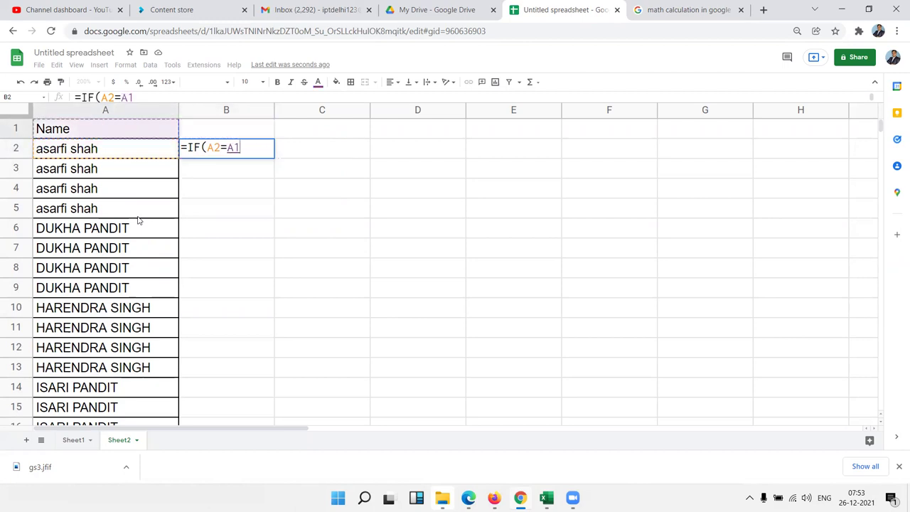
{"action": "type", "text": ",\""}
{"action": "type", "text": "U"}
{"action": "type", "text": "N"}
{"action": "key", "text": "BackSpace"}
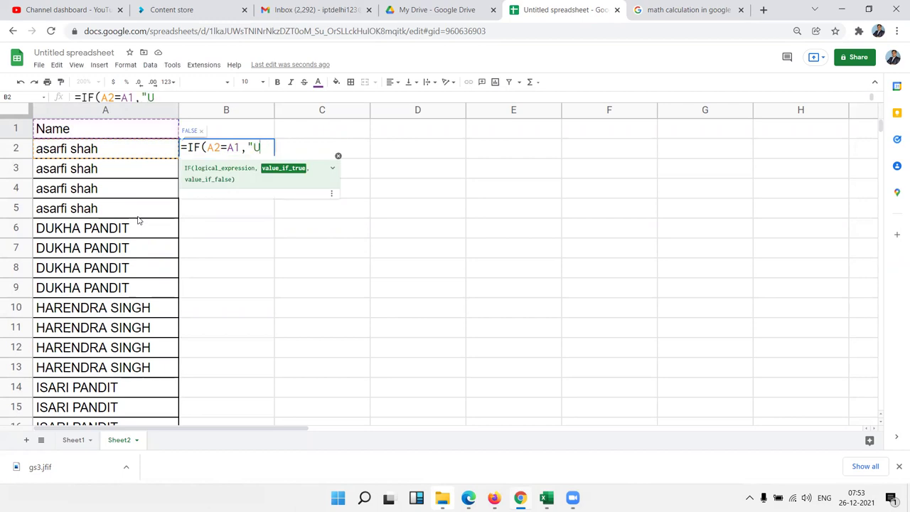
{"action": "type", "text": ",\"D"}
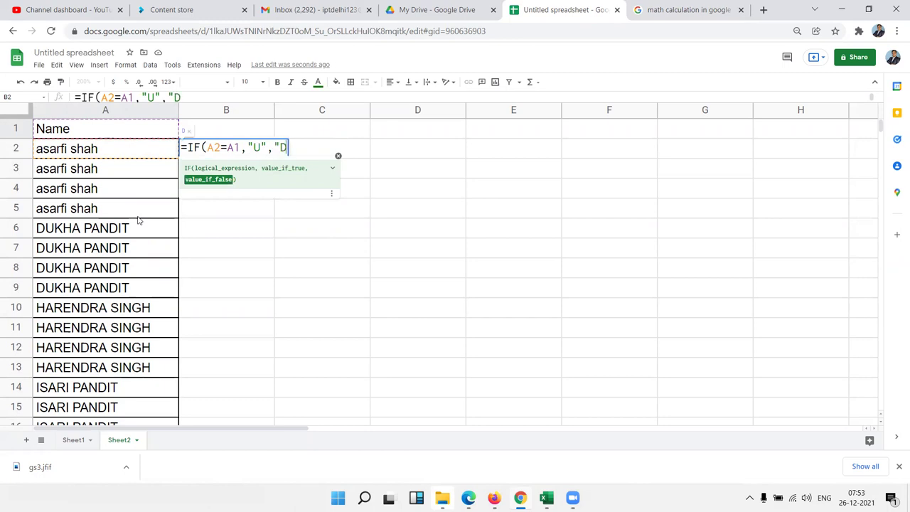
{"action": "type", "text": "\""}
{"action": "key", "text": "Return"}
Fill the formula down column B, then swap its results so matching names give D and others U.
{"action": "key", "text": "Up"}
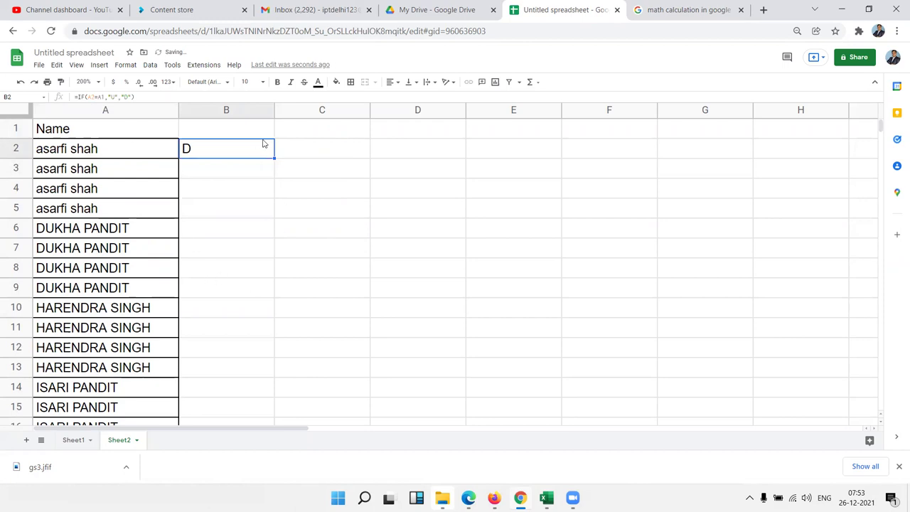
{"action": "double_click", "coordinate": [275, 158]}
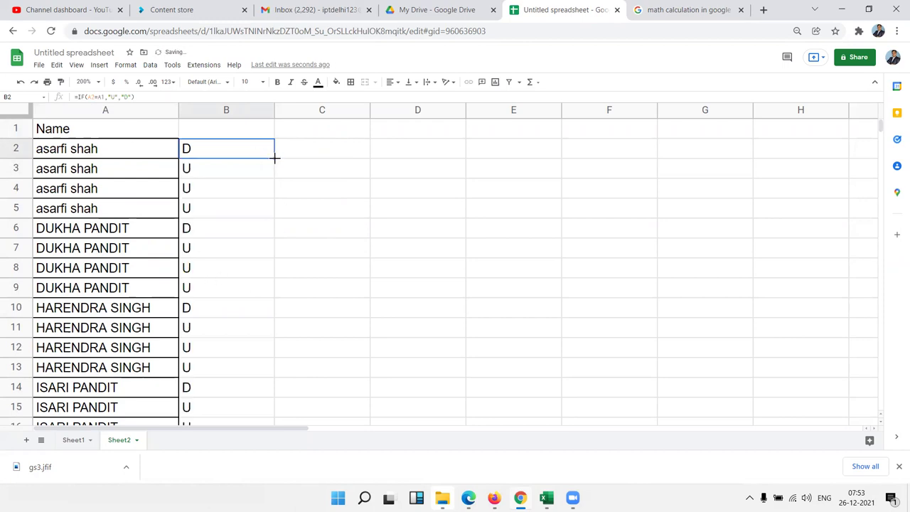
{"action": "double_click", "coordinate": [210, 145]}
{"action": "left_click", "coordinate": [262, 158]}
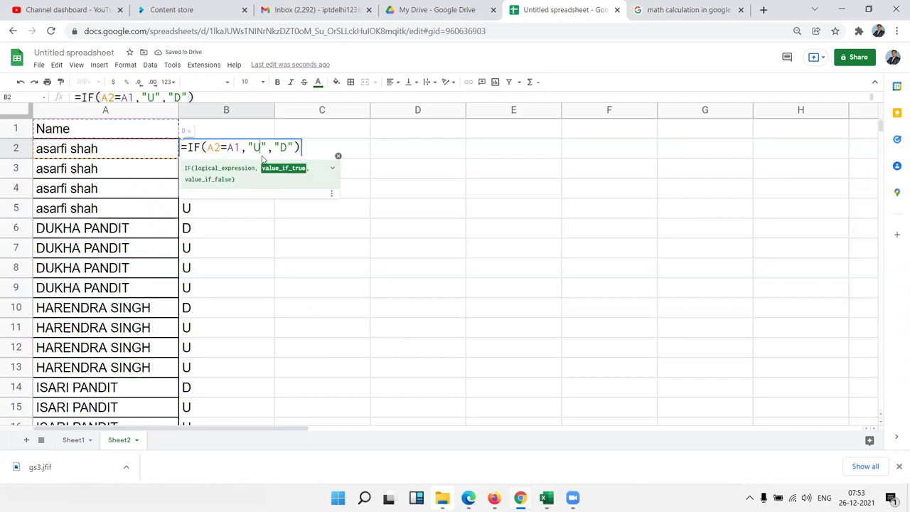
{"action": "key", "text": "BackSpace"}
{"action": "type", "text": "D"}
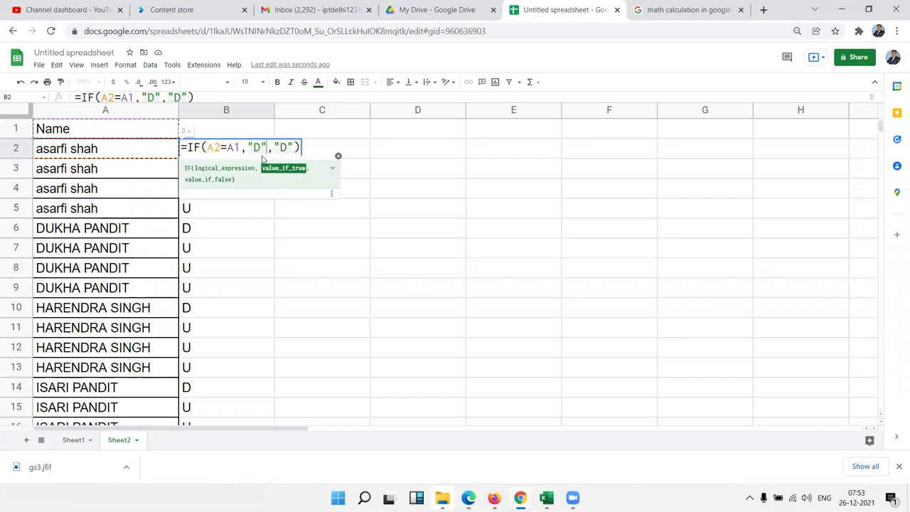
{"action": "key", "text": "Right"}
{"action": "key", "text": "Right"}
{"action": "key", "text": "Right"}
{"action": "key", "text": "BackSpace"}
{"action": "type", "text": "U"}
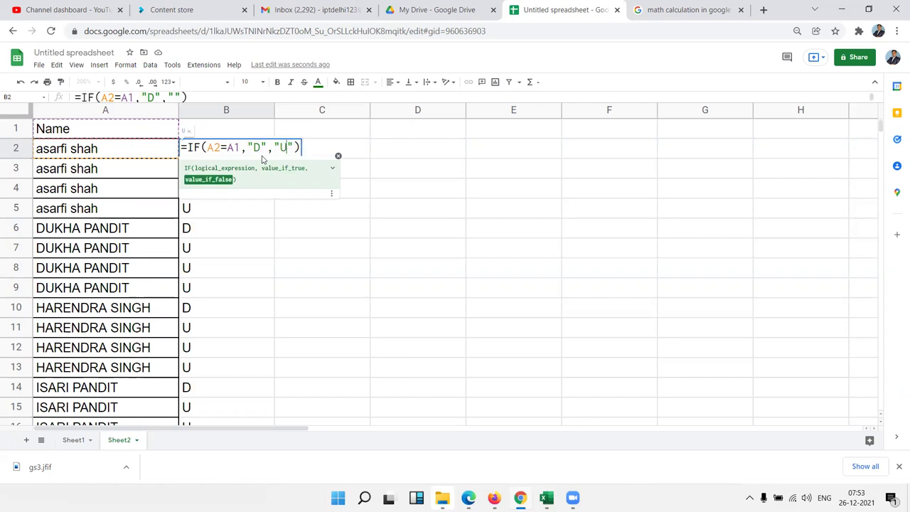
{"action": "key", "text": "Return"}
Copy B2's formula down to B23 and shift the column B results down one row.
{"action": "left_click", "coordinate": [263, 149]}
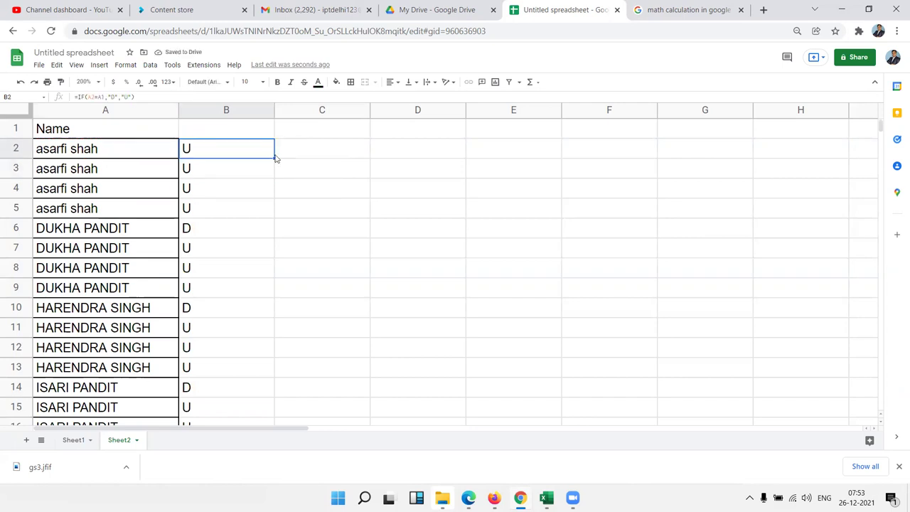
{"action": "left_click_drag", "start_coordinate": [274, 158], "coordinate": [268, 427]}
{"action": "scroll", "coordinate": [239, 397], "scroll_direction": "down", "scroll_amount": 3}
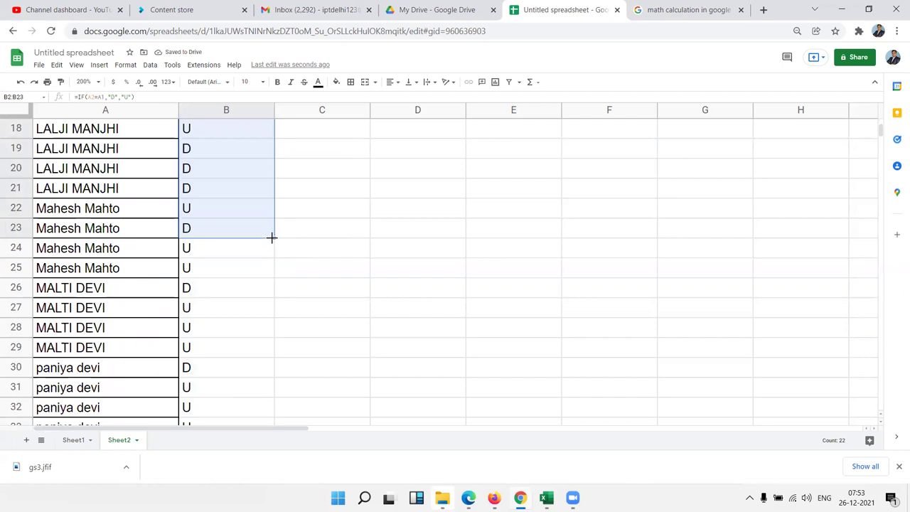
{"action": "left_click_drag", "start_coordinate": [271, 237], "coordinate": [272, 242]}
{"action": "scroll", "coordinate": [258, 242], "scroll_direction": "up", "scroll_amount": 1}
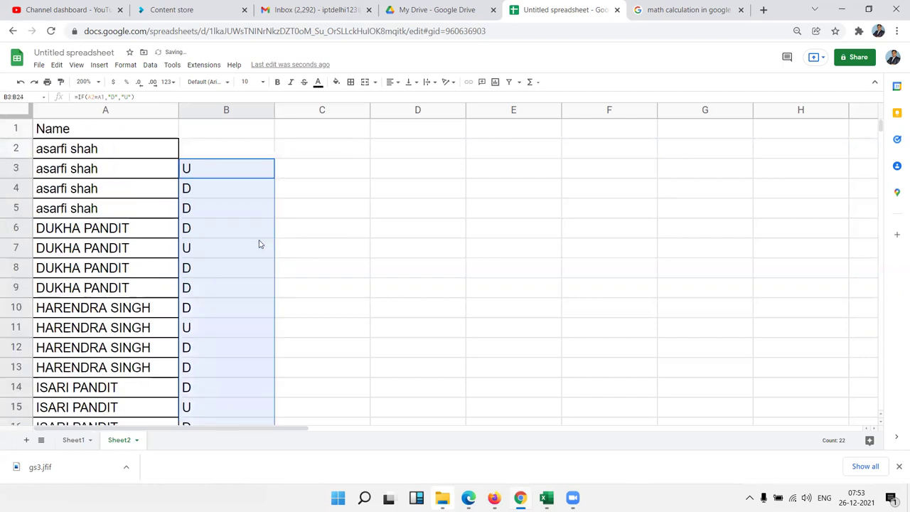
{"action": "left_click", "coordinate": [198, 191]}
Review the flag formulas in B3, B4 and B6.
{"action": "double_click", "coordinate": [193, 174]}
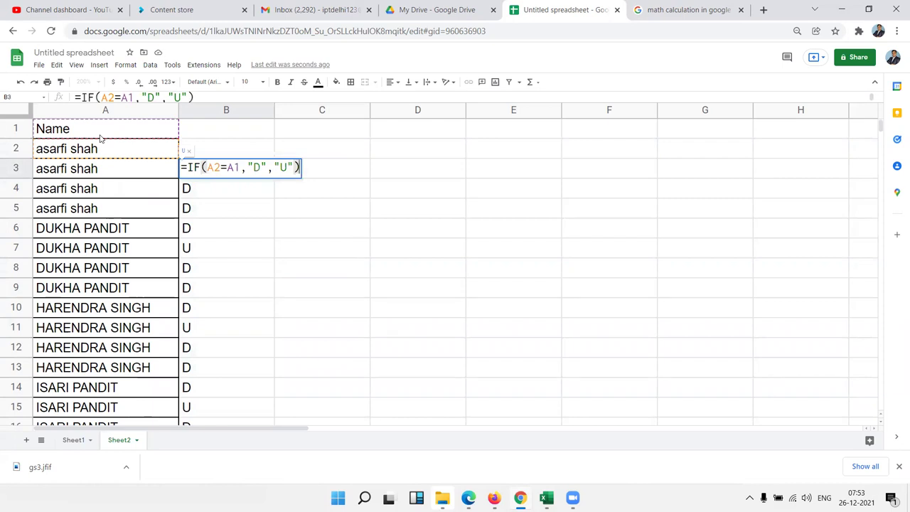
{"action": "key", "text": "Return"}
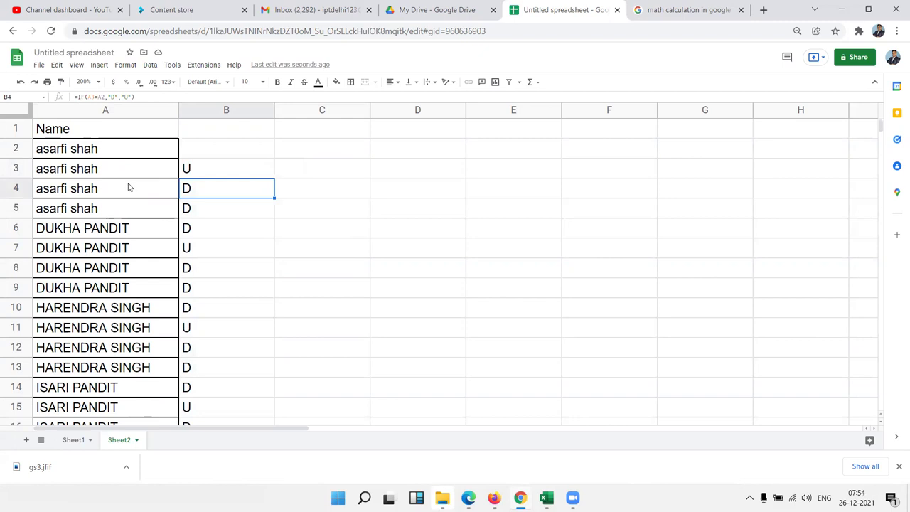
{"action": "double_click", "coordinate": [187, 187]}
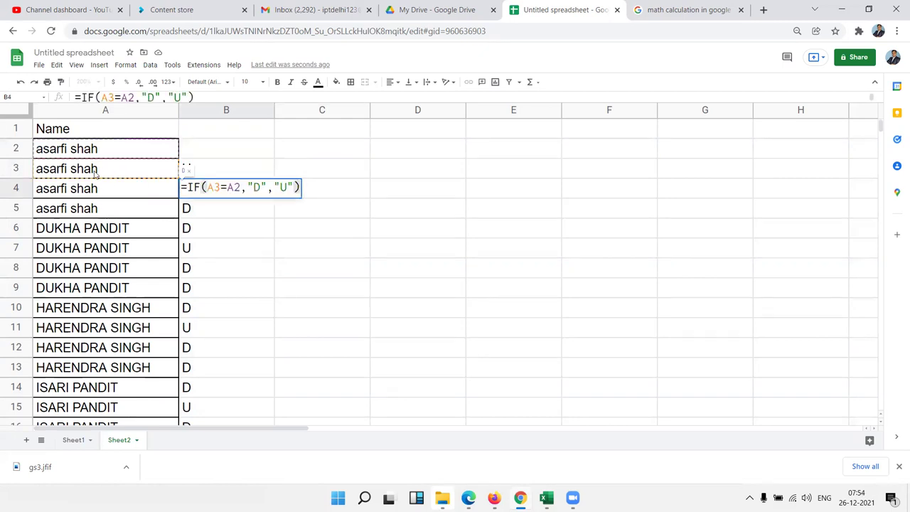
{"action": "key", "text": "Return"}
{"action": "left_click", "coordinate": [189, 194]}
{"action": "left_click", "coordinate": [190, 209]}
{"action": "left_click", "coordinate": [190, 228]}
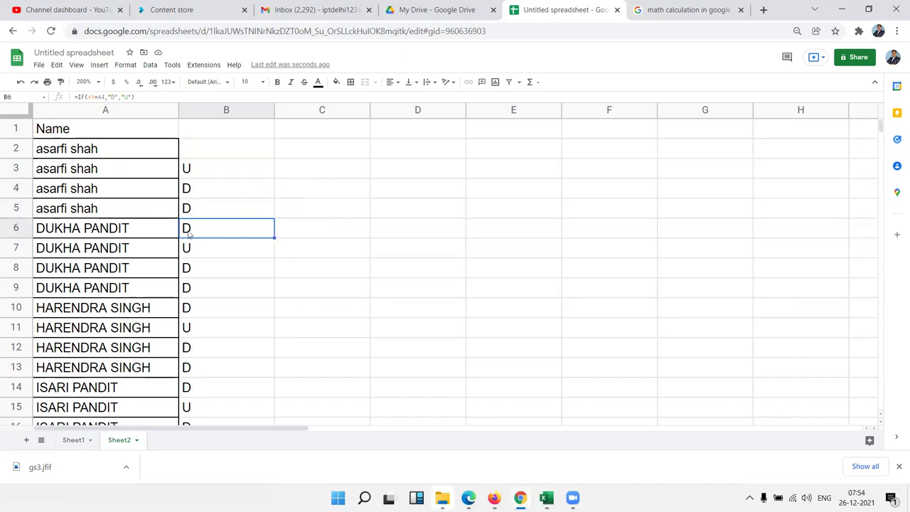
{"action": "double_click", "coordinate": [188, 231]}
{"action": "key", "text": "Return"}
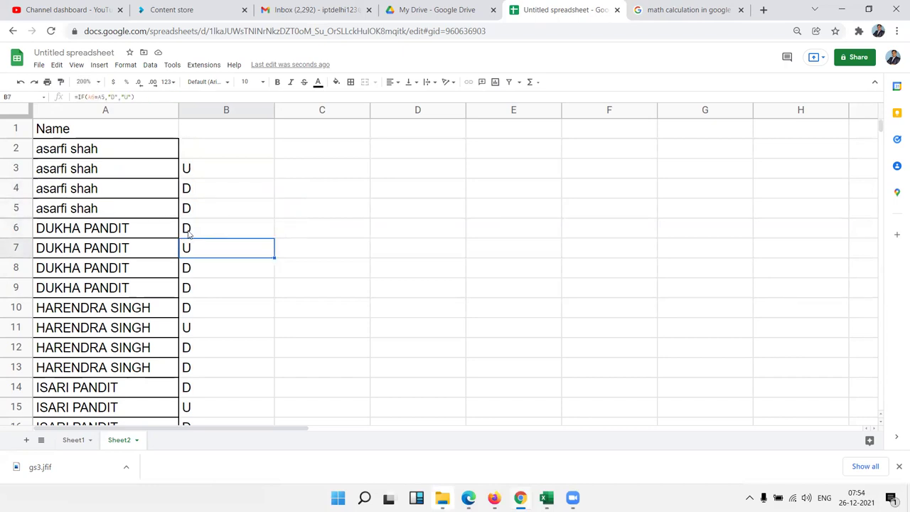
{"action": "left_click", "coordinate": [198, 172]}
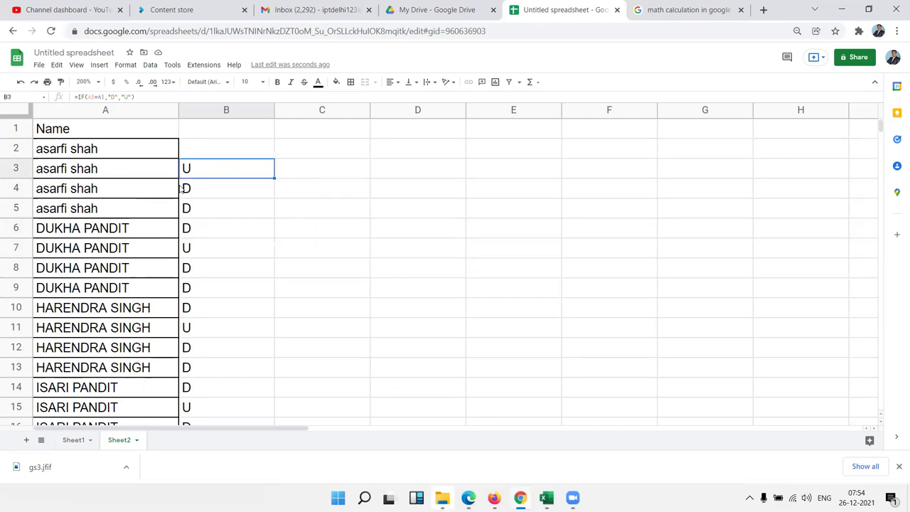
{"action": "double_click", "coordinate": [224, 168]}
Move B3's flag formula up into B2, then fill B3:B5 down column B to row 85.
{"action": "key", "text": "Escape"}
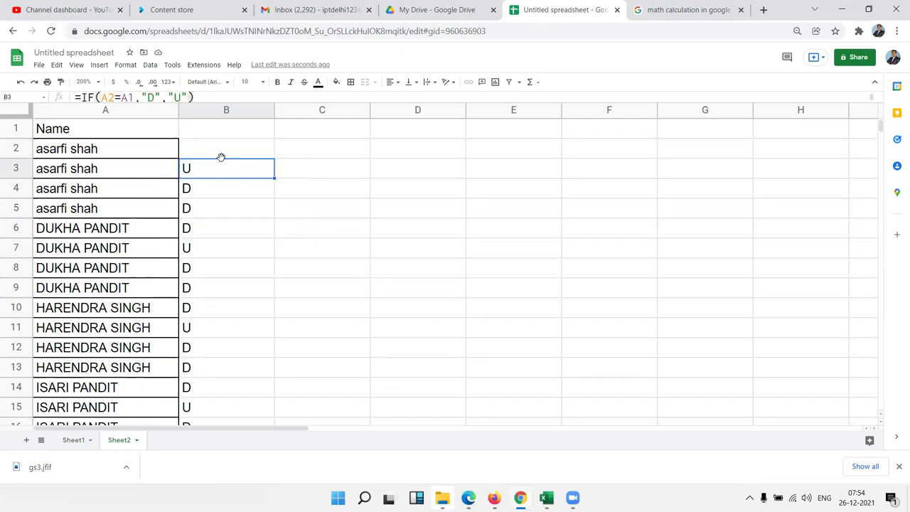
{"action": "left_click_drag", "start_coordinate": [221, 147], "coordinate": [275, 171]}
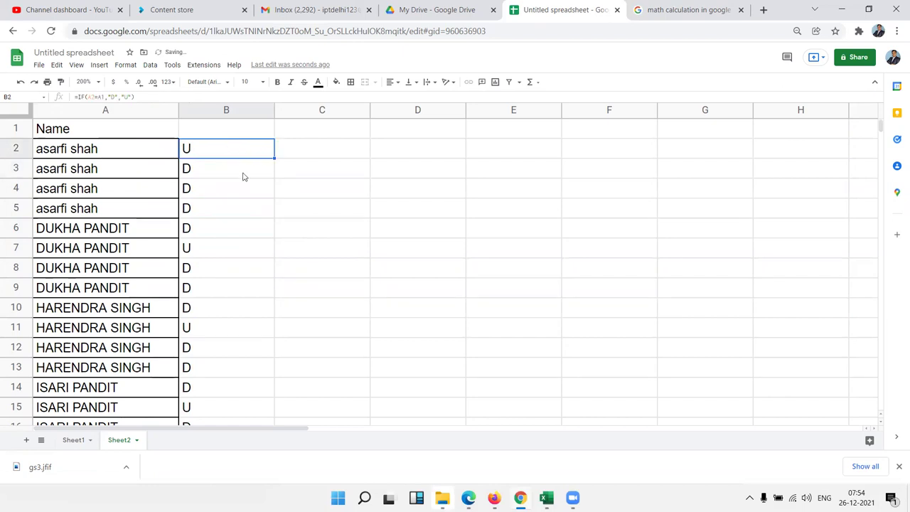
{"action": "left_click", "coordinate": [223, 175]}
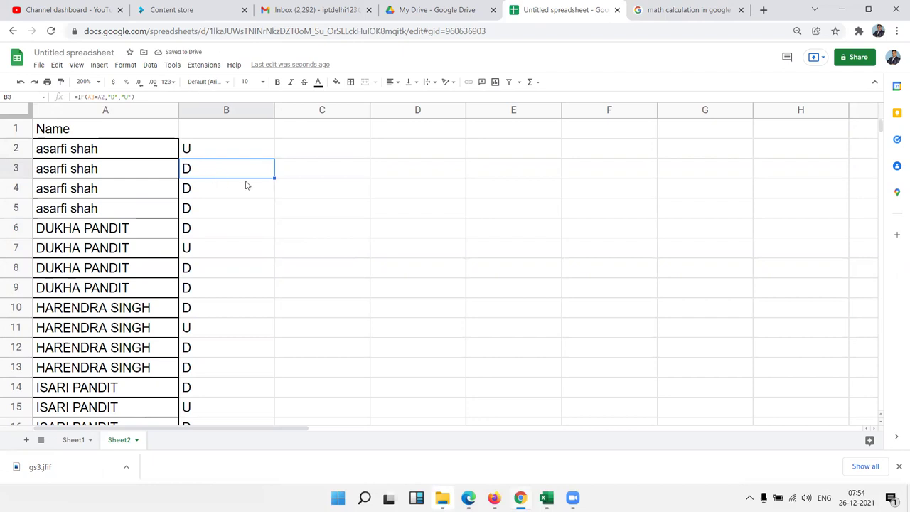
{"action": "left_click_drag", "start_coordinate": [273, 178], "coordinate": [246, 216]}
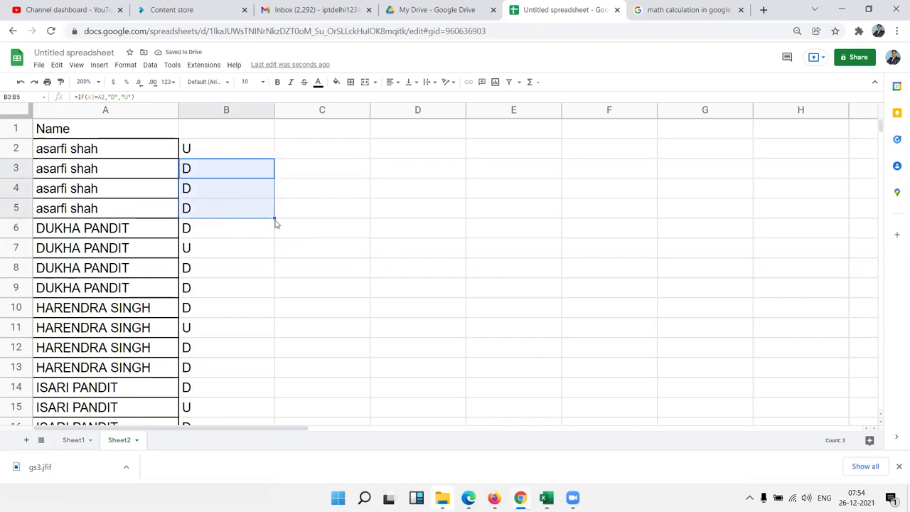
{"action": "left_click_drag", "start_coordinate": [275, 216], "coordinate": [271, 131]}
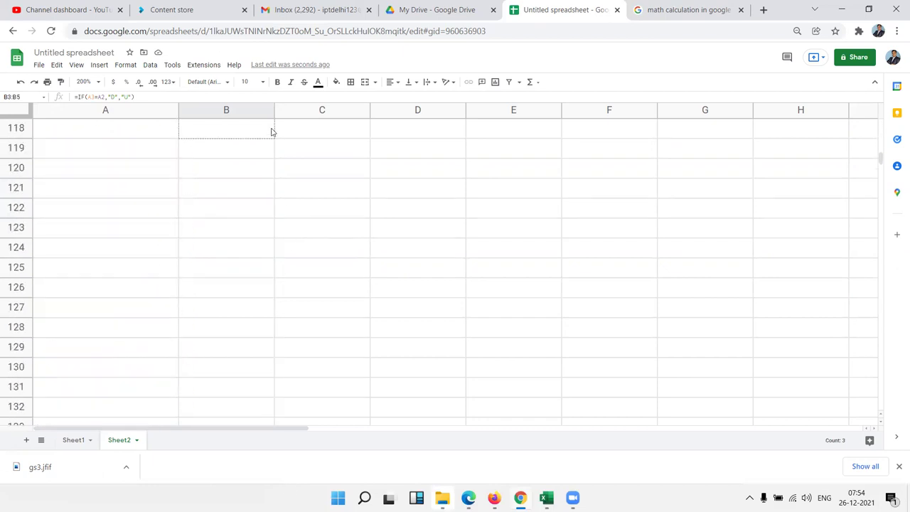
{"action": "mouse_move", "coordinate": [271, 132]}
{"action": "left_mouse_down"}
{"action": "mouse_move", "coordinate": [257, 394]}
{"action": "mouse_move", "coordinate": [253, 347]}
{"action": "left_mouse_up"}
{"action": "scroll", "coordinate": [191, 308], "scroll_direction": "up", "scroll_amount": 10}
{"action": "scroll", "coordinate": [192, 307], "scroll_direction": "up", "scroll_amount": 8}
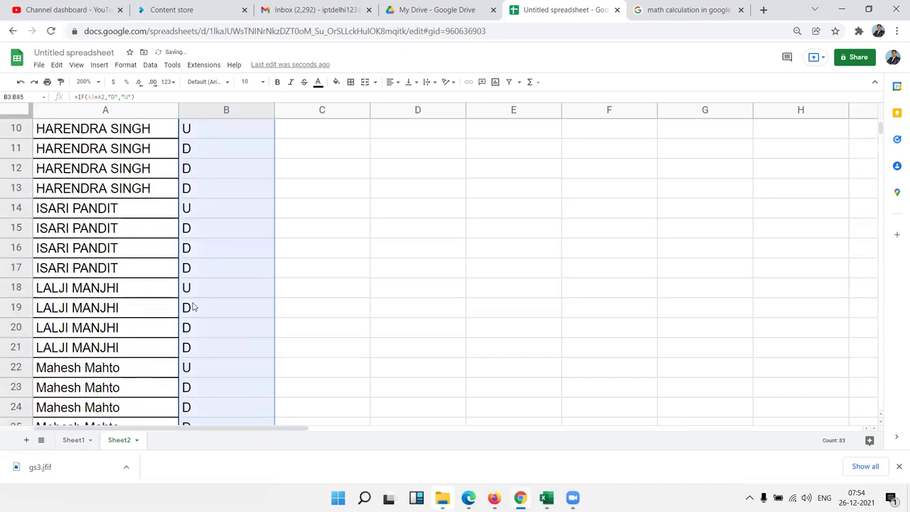
{"action": "scroll", "coordinate": [192, 308], "scroll_direction": "up", "scroll_amount": 3}
Check that B6's flag formula references the correct rows.
{"action": "left_click", "coordinate": [201, 214]}
{"action": "left_click", "coordinate": [192, 237]}
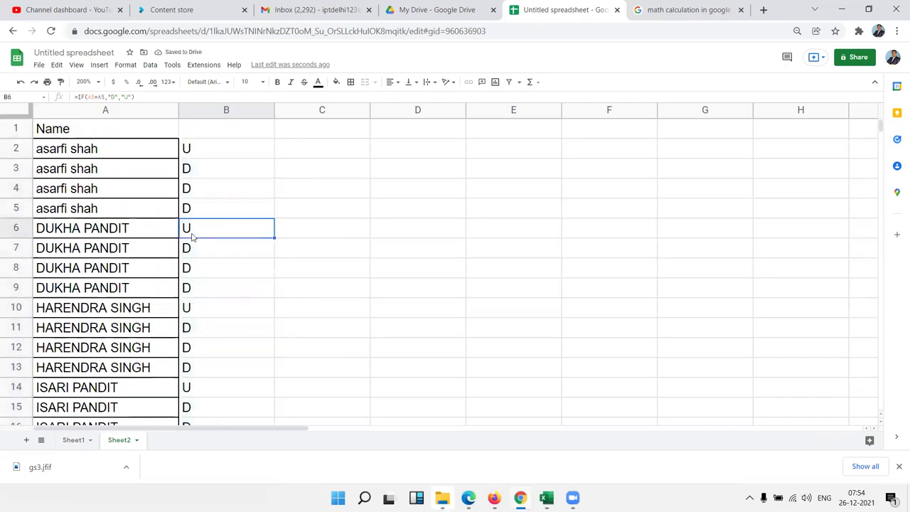
{"action": "double_click", "coordinate": [192, 236]}
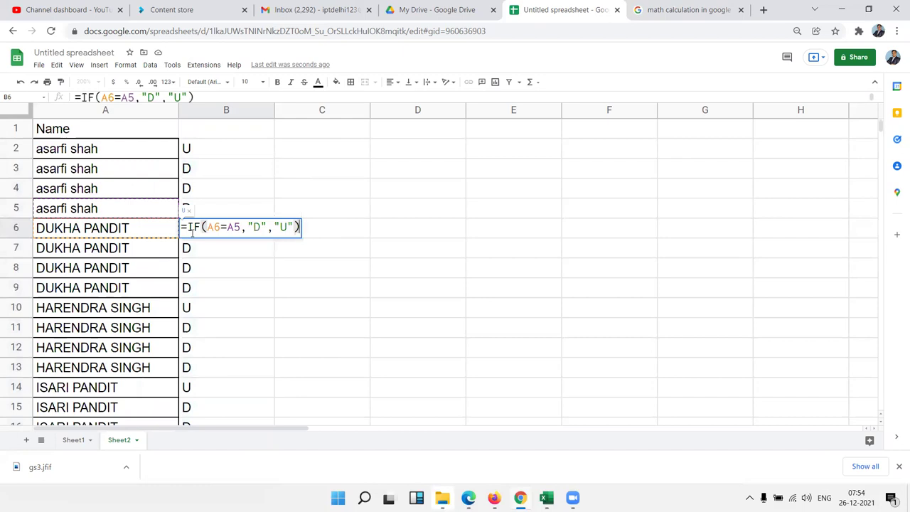
{"action": "key", "text": "Escape"}
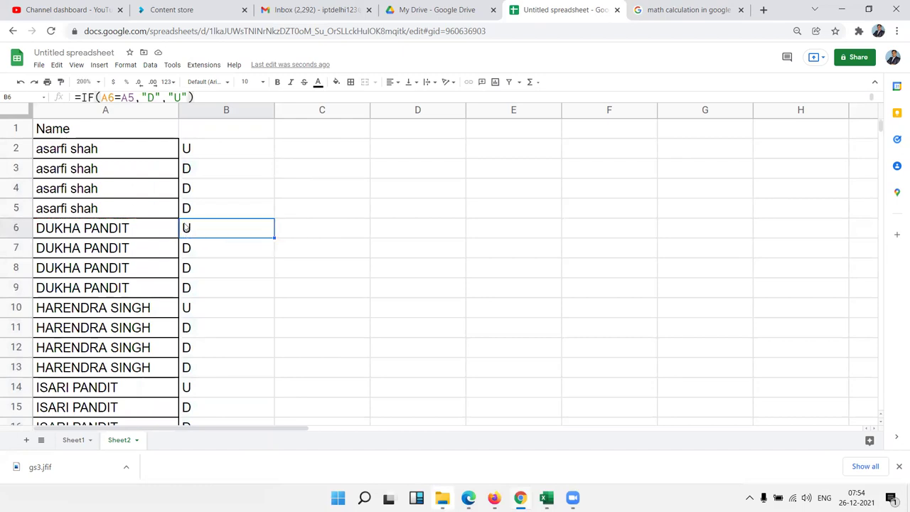
Type sample numbers into column C from C2, then clear C2:C6.
{"action": "left_click", "coordinate": [292, 152]}
{"action": "type", "text": "1"}
{"action": "key", "text": "Return"}
{"action": "type", "text": "2"}
{"action": "key", "text": "Return"}
{"action": "type", "text": "3"}
{"action": "key", "text": "Return"}
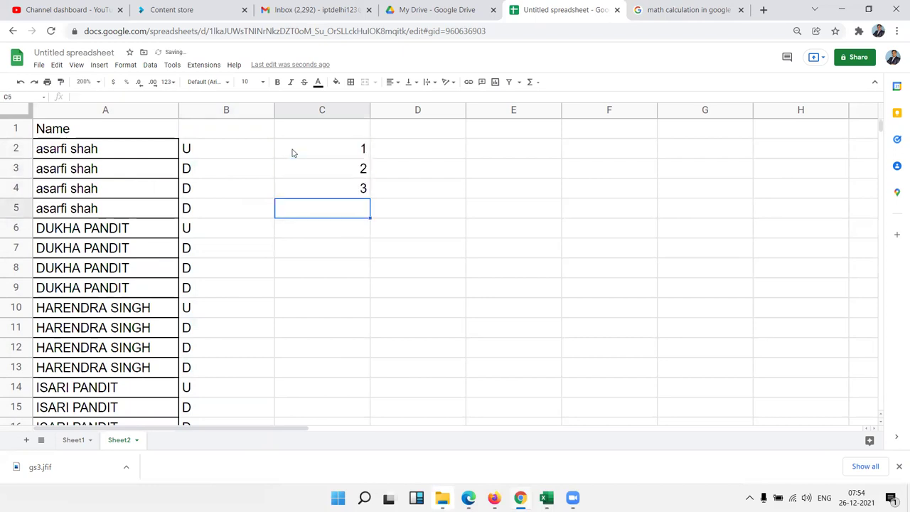
{"action": "key", "text": "Return"}
{"action": "type", "text": "1"}
{"action": "key", "text": "Return"}
{"action": "key", "text": "Up"}
{"action": "key", "text": "Up"}
{"action": "key", "text": "Up"}
{"action": "key", "text": "Up"}
{"action": "key", "text": "Up"}
{"action": "key", "text": "shift+Down"}
{"action": "key", "text": "shift+Down"}
{"action": "key", "text": "shift+Down"}
{"action": "key", "text": "shift+Down"}
{"action": "key", "text": "Delete"}
Enter =IF(A2=A1,C1+1,1) in C2 as the repeat counter.
{"action": "left_click", "coordinate": [293, 153]}
{"action": "type", "text": "=IF("}
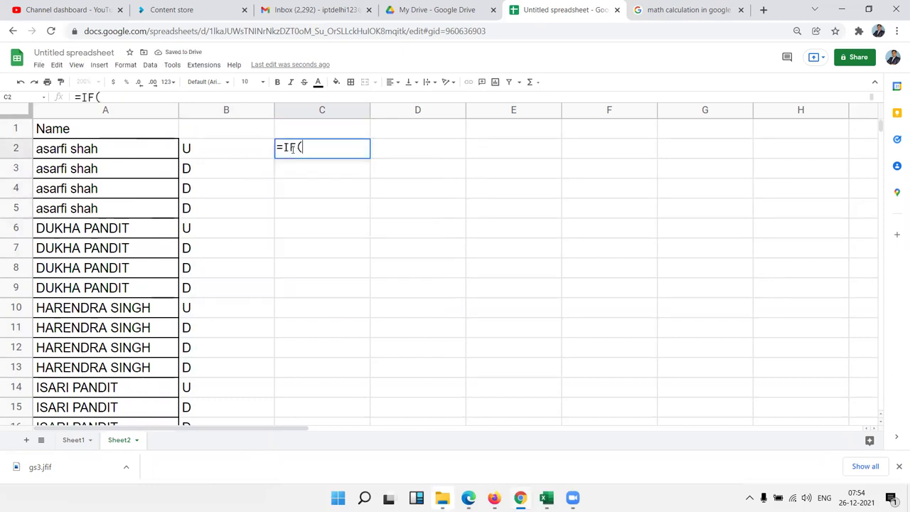
{"action": "left_click", "coordinate": [57, 149]}
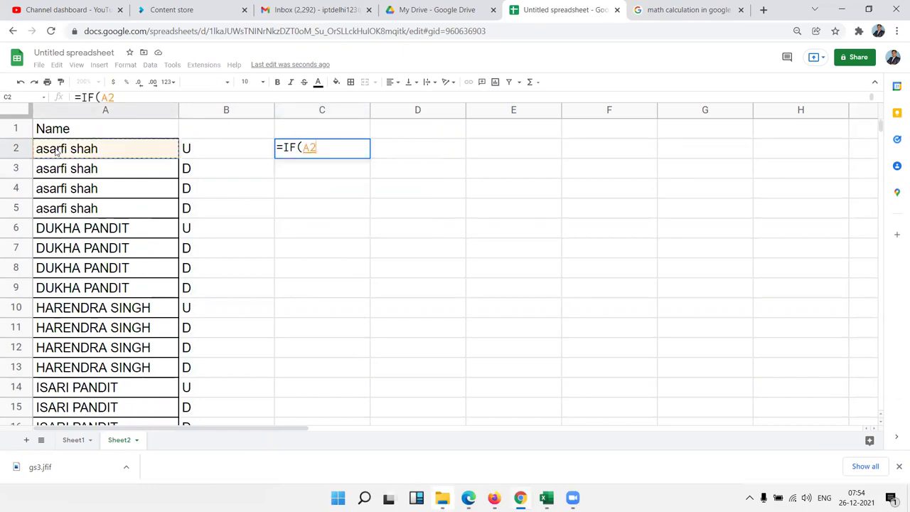
{"action": "type", "text": "="}
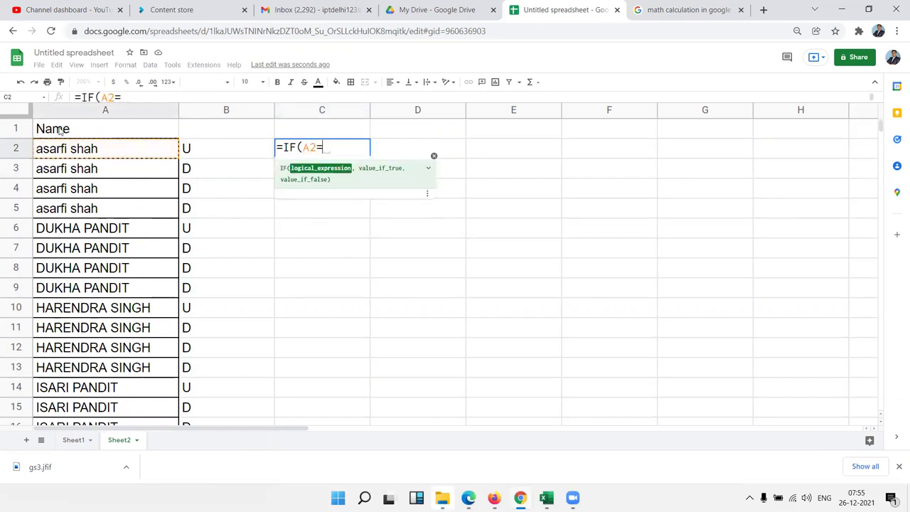
{"action": "left_click", "coordinate": [60, 131]}
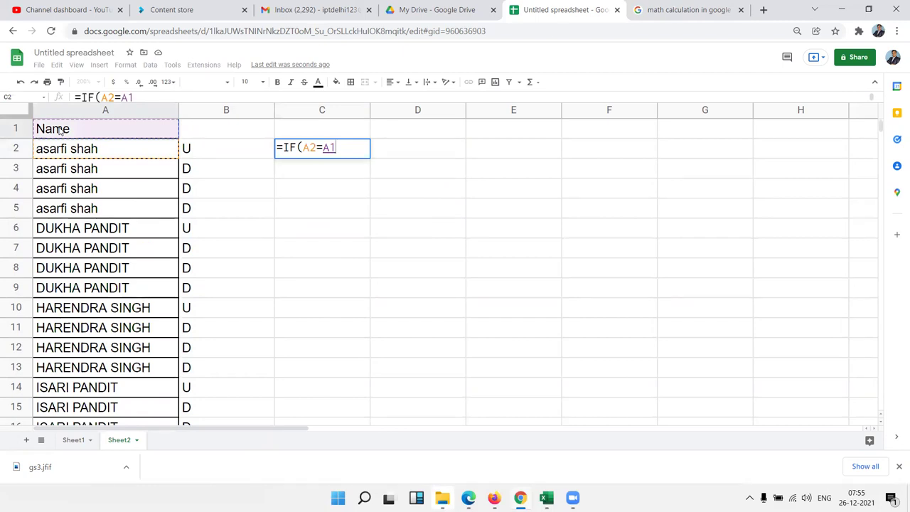
{"action": "type", "text": ","}
{"action": "left_click", "coordinate": [244, 134]}
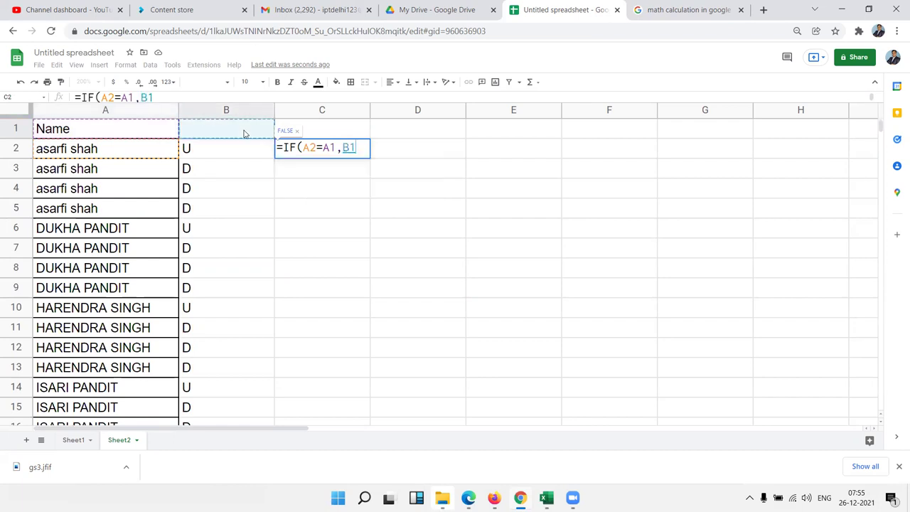
{"action": "key", "text": "Right"}
{"action": "type", "text": "+1,1"}
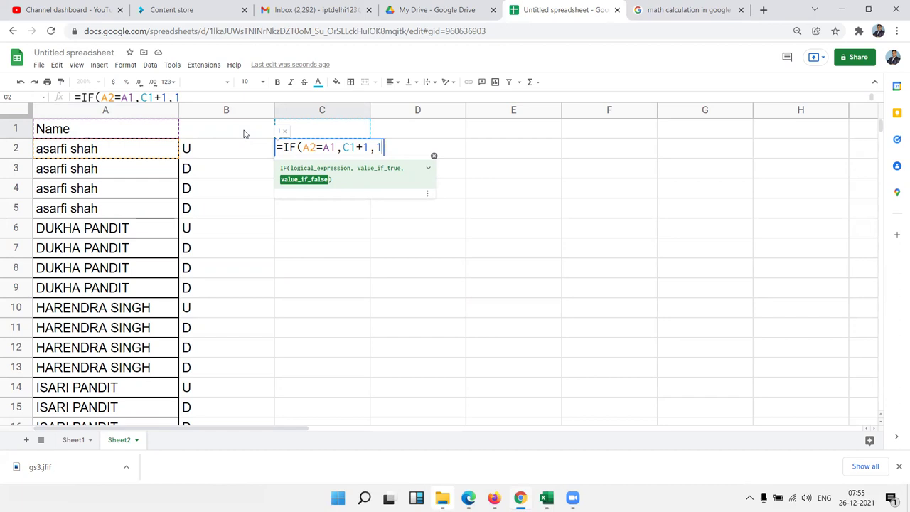
{"action": "key", "text": "Return"}
{"action": "key", "text": "Up"}
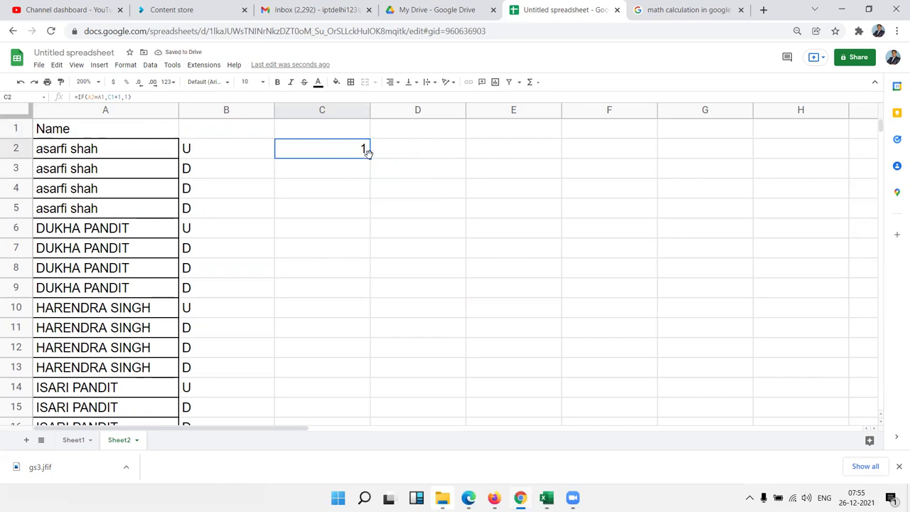
Fill C2's counter formula down column C and review the 1-to-4 numbering per name.
{"action": "double_click", "coordinate": [369, 156]}
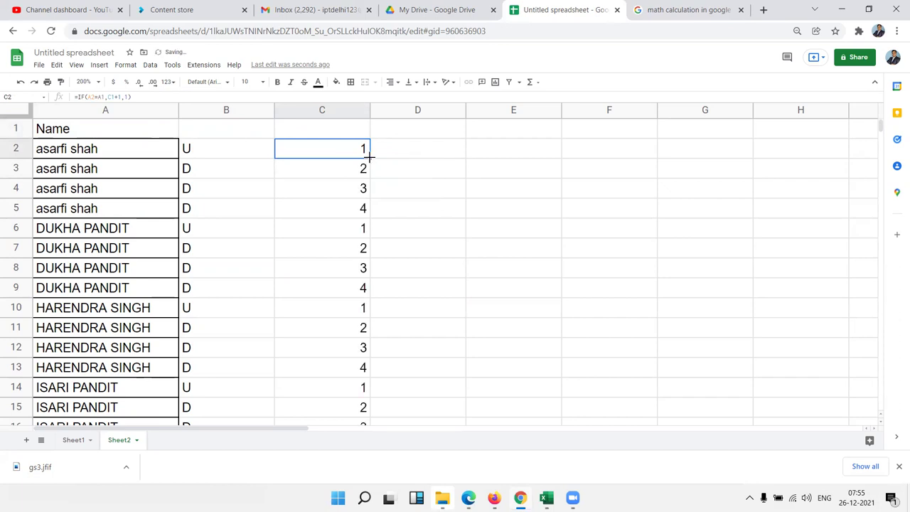
{"action": "key", "text": "Down"}
{"action": "key", "text": "Down"}
{"action": "key", "text": "Down"}
{"action": "key", "text": "Down"}
{"action": "key", "text": "Down"}
{"action": "key", "text": "Down"}
{"action": "key", "text": "Down"}
{"action": "key", "text": "Down"}
{"action": "key", "text": "Down"}
{"action": "key", "text": "Down"}
{"action": "key", "text": "Down"}
{"action": "key", "text": "Down"}
{"action": "key", "text": "Down"}
{"action": "key", "text": "Down"}
{"action": "key", "text": "Down"}
{"action": "key", "text": "Down"}
{"action": "key", "text": "Down"}
{"action": "key", "text": "Down"}
{"action": "key", "text": "Down"}
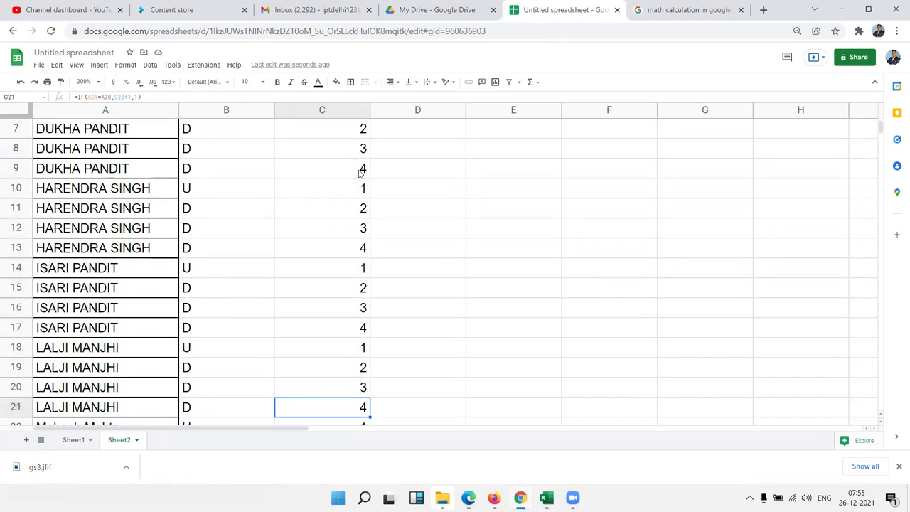
{"action": "key", "text": "Down"}
{"action": "key", "text": "Down"}
{"action": "key", "text": "Down"}
{"action": "key", "text": "Down"}
{"action": "key", "text": "Down"}
{"action": "key", "text": "Down"}
{"action": "key", "text": "Down"}
{"action": "key", "text": "Down"}
{"action": "key", "text": "Down"}
{"action": "key", "text": "Down"}
{"action": "key", "text": "Down"}
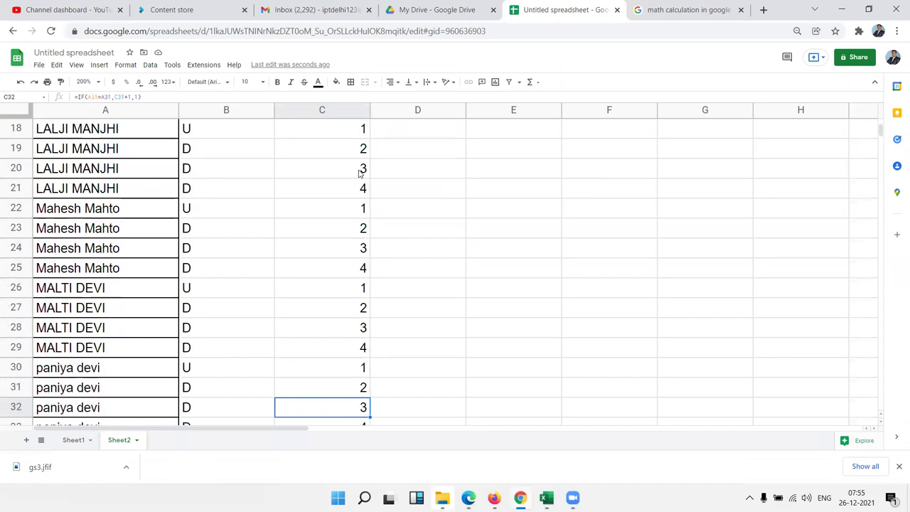
{"action": "key", "text": "Down"}
{"action": "key", "text": "Down"}
{"action": "key", "text": "Down"}
{"action": "key", "text": "Down"}
{"action": "key", "text": "Down"}
{"action": "key", "text": "Down"}
{"action": "key", "text": "Down"}
{"action": "key", "text": "Down"}
{"action": "key", "text": "Down"}
{"action": "key", "text": "Down"}
{"action": "key", "text": "Down"}
{"action": "key", "text": "Down"}
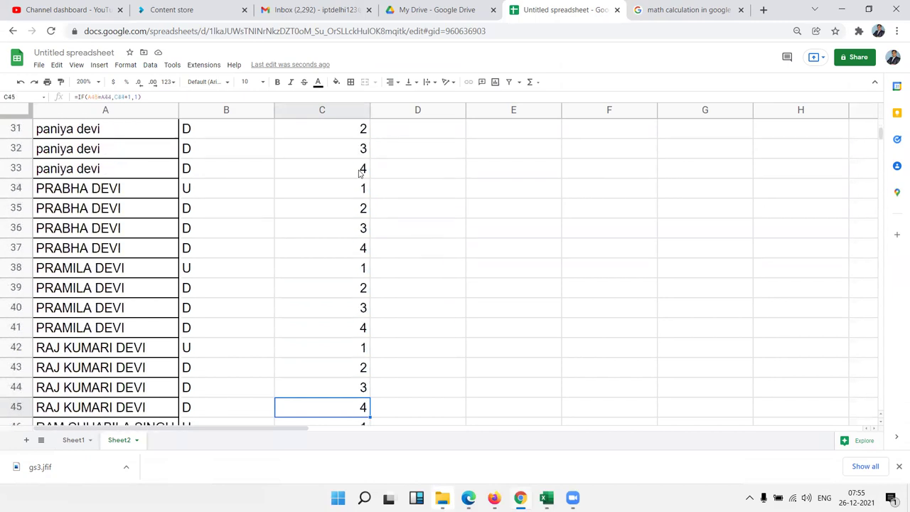
{"action": "key", "text": "Down"}
{"action": "key", "text": "Down"}
{"action": "key", "text": "Down"}
{"action": "key", "text": "Down"}
{"action": "key", "text": "Down"}
{"action": "key", "text": "Down"}
{"action": "key", "text": "Down"}
{"action": "key", "text": "Down"}
{"action": "key", "text": "Down"}
{"action": "key", "text": "Down"}
{"action": "key", "text": "Down"}
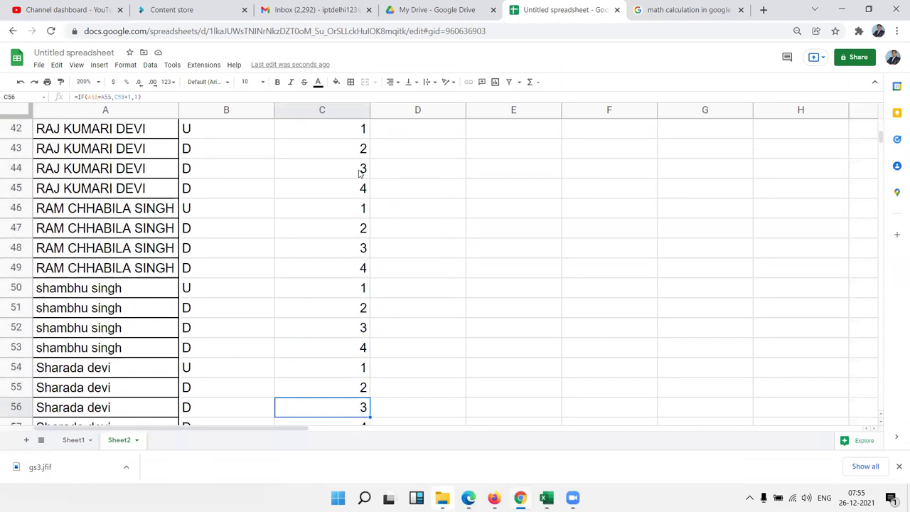
{"action": "key", "text": "Down"}
{"action": "key", "text": "Down"}
{"action": "key", "text": "ctrl+Down"}
{"action": "key", "text": "ctrl+Up"}
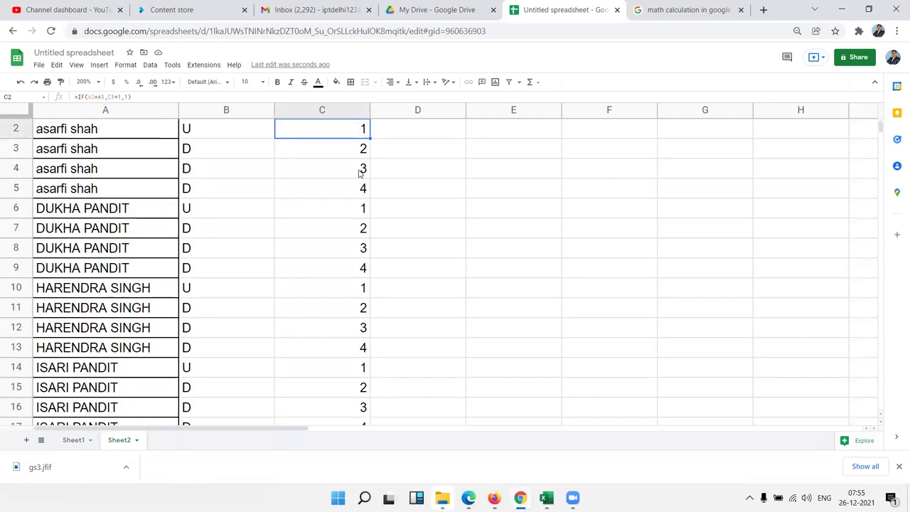
{"action": "key", "text": "Down"}
{"action": "key", "text": "Down"}
{"action": "key", "text": "Down"}
{"action": "key", "text": "Down"}
{"action": "key", "text": "Down"}
{"action": "key", "text": "Down"}
{"action": "key", "text": "Down"}
{"action": "key", "text": "Down"}
{"action": "key", "text": "Down"}
{"action": "key", "text": "Down"}
{"action": "key", "text": "Up"}
{"action": "key", "text": "ctrl+Up"}
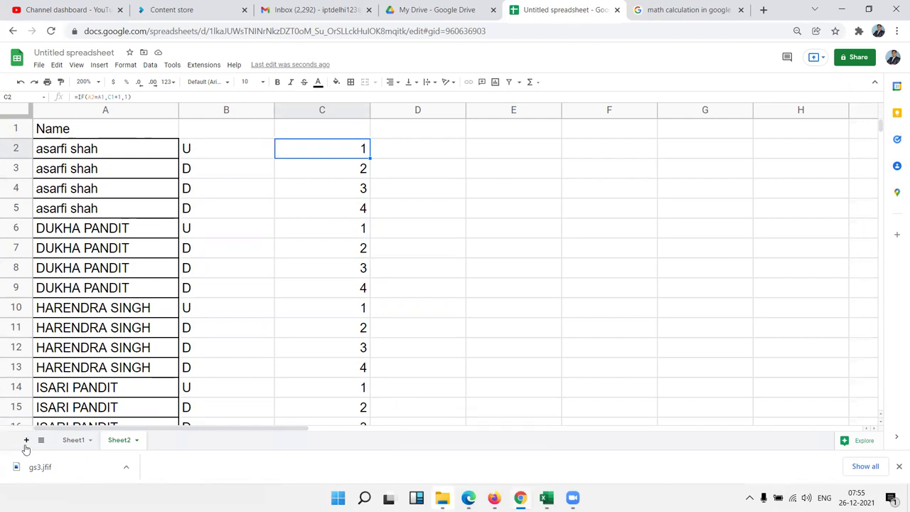
Add the headers Sr and Name in E1 and F1.
{"action": "left_click", "coordinate": [539, 135]}
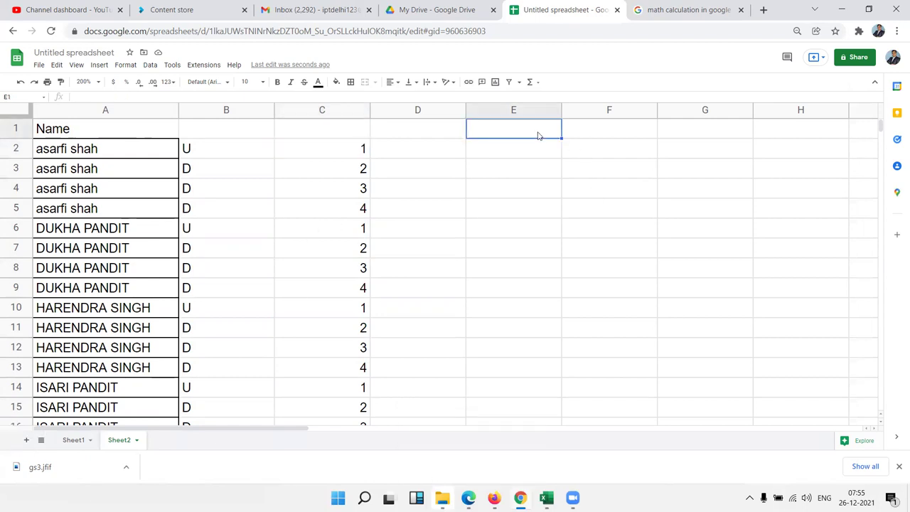
{"action": "type", "text": "Sr"}
{"action": "key", "text": "Tab"}
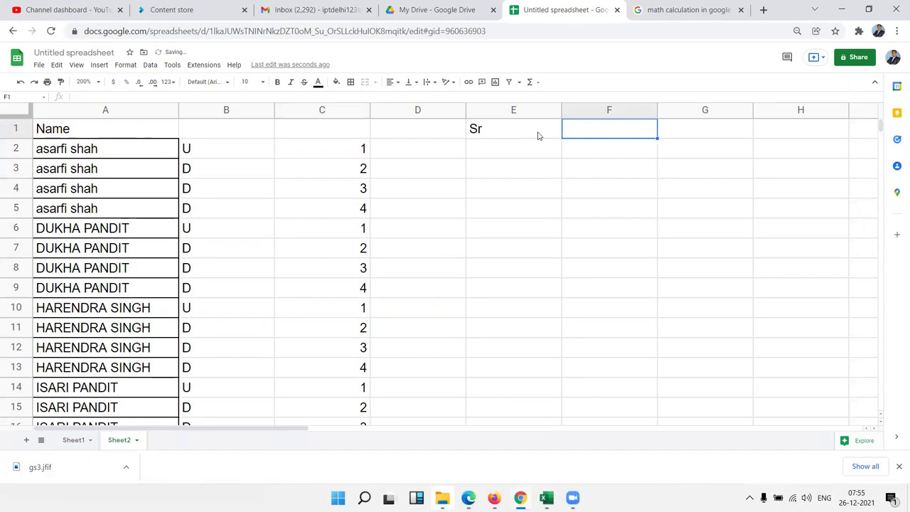
{"action": "type", "text": "Name"}
{"action": "key", "text": "Tab"}
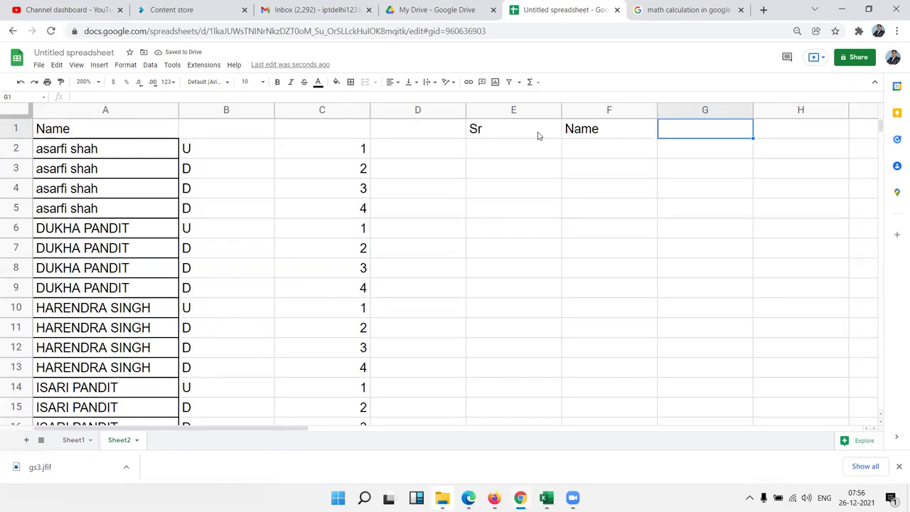
Enter serial 1 in E2 and two sample names in F2 and F3.
{"action": "left_click", "coordinate": [538, 135]}
{"action": "key", "text": "Down"}
{"action": "type", "text": "1"}
{"action": "key", "text": "Tab"}
{"action": "type", "text": "Puj"}
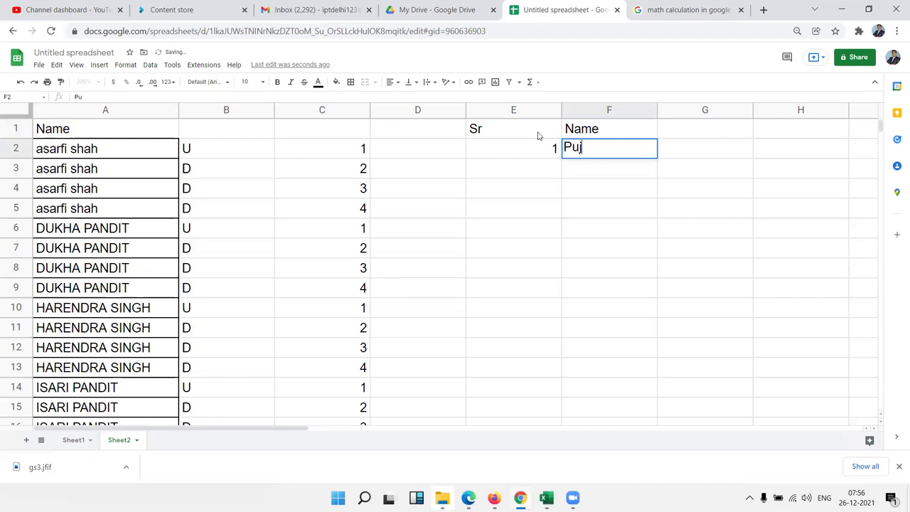
{"action": "type", "text": "a"}
{"action": "key", "text": "Return"}
{"action": "type", "text": "Mohan"}
{"action": "key", "text": "Return"}
Type 2 in E3 beside the second name, then clear it again.
{"action": "key", "text": "Up"}
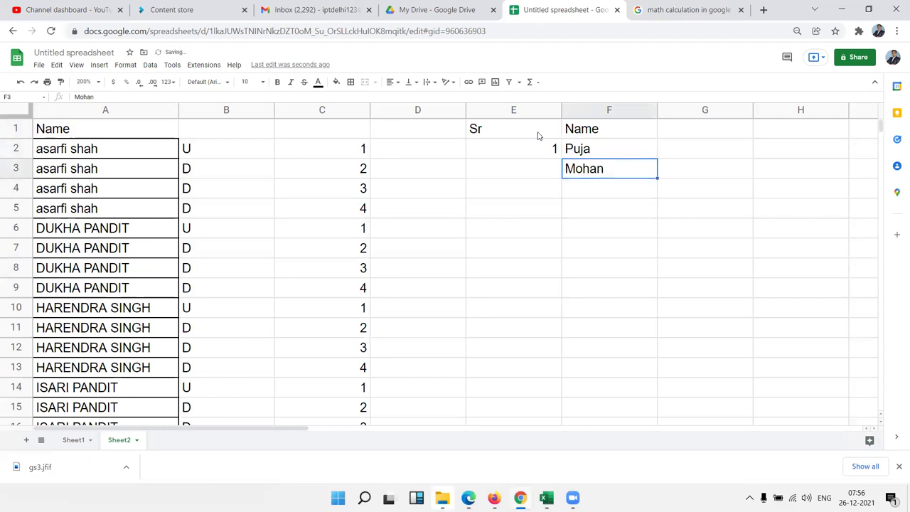
{"action": "key", "text": "Left"}
{"action": "type", "text": "2"}
{"action": "key", "text": "Return"}
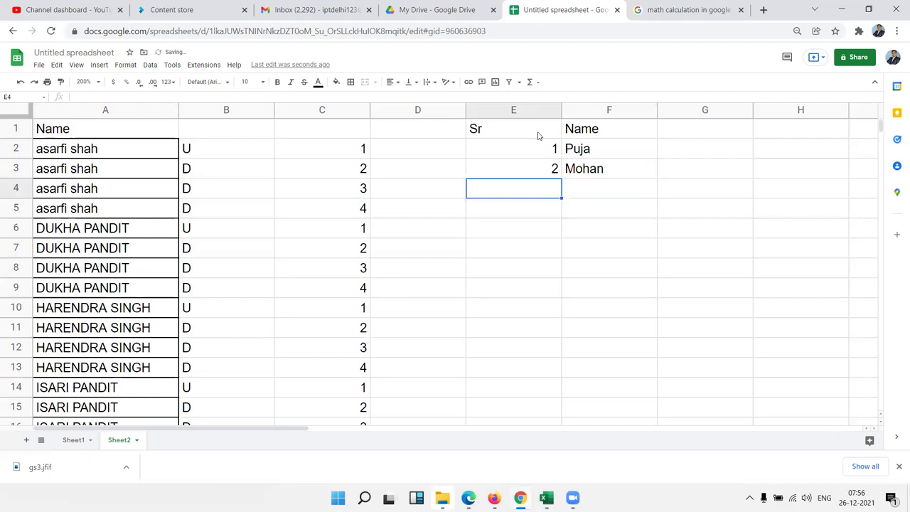
{"action": "key", "text": "Up"}
{"action": "key", "text": "Delete"}
Enter =IF(F3>0,"",E2+1) in E3.
{"action": "type", "text": "=if"}
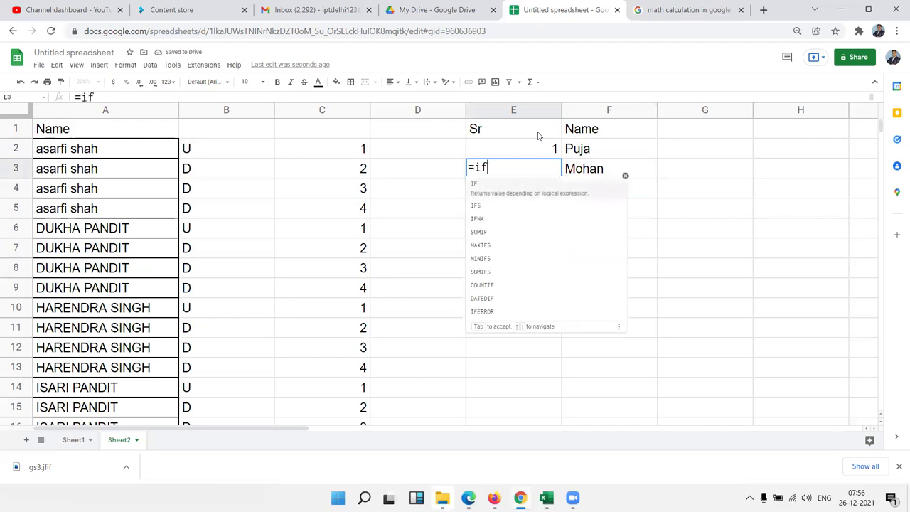
{"action": "key", "text": "Tab"}
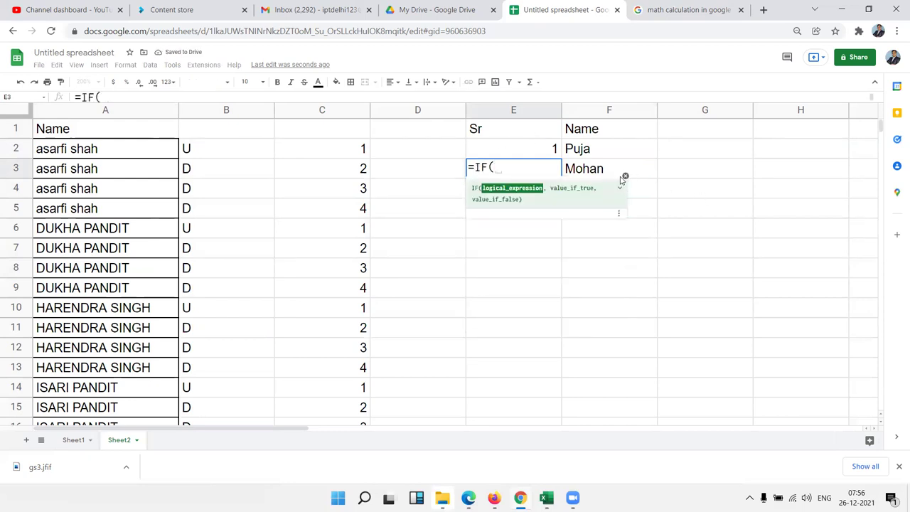
{"action": "left_click", "coordinate": [608, 171]}
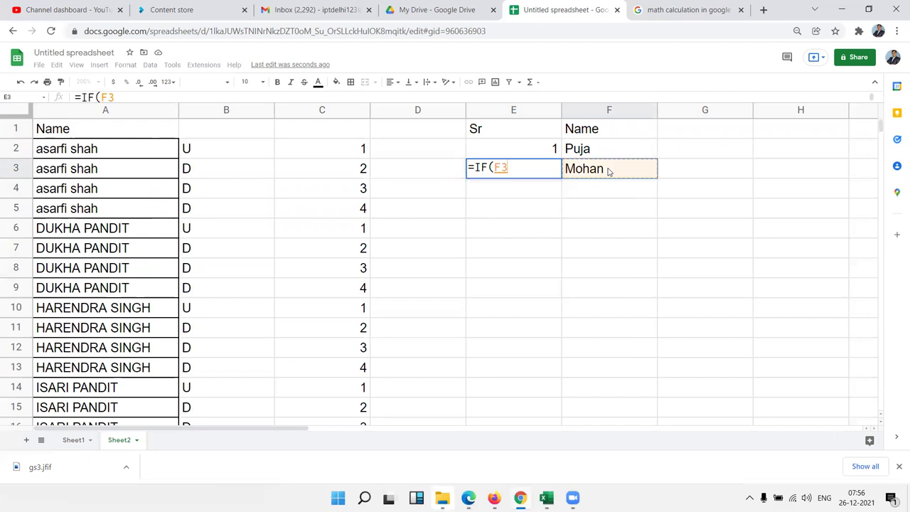
{"action": "type", "text": ">0,"}
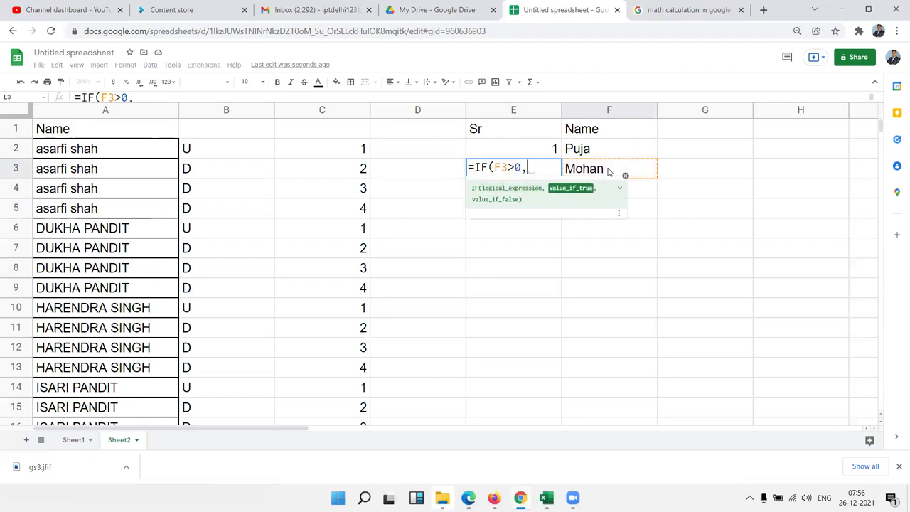
{"action": "type", "text": "\"\","}
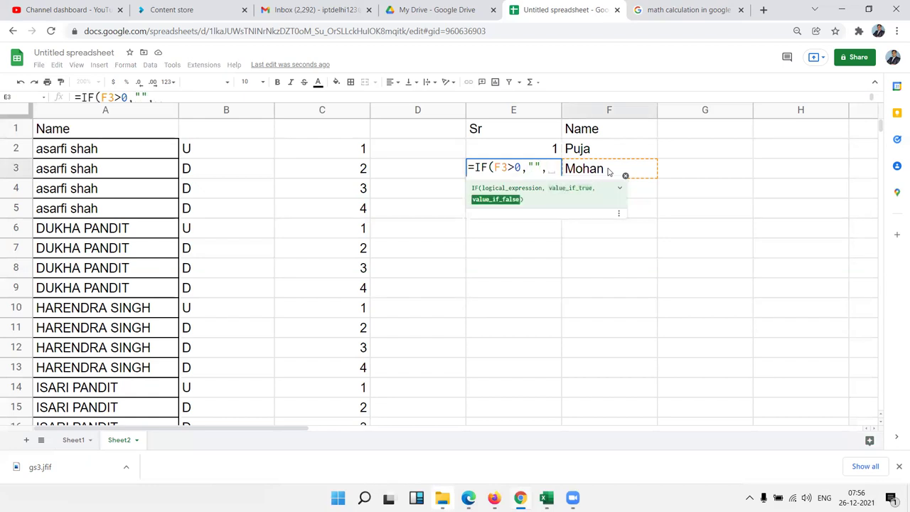
{"action": "key", "text": "Up"}
{"action": "type", "text": "+1"}
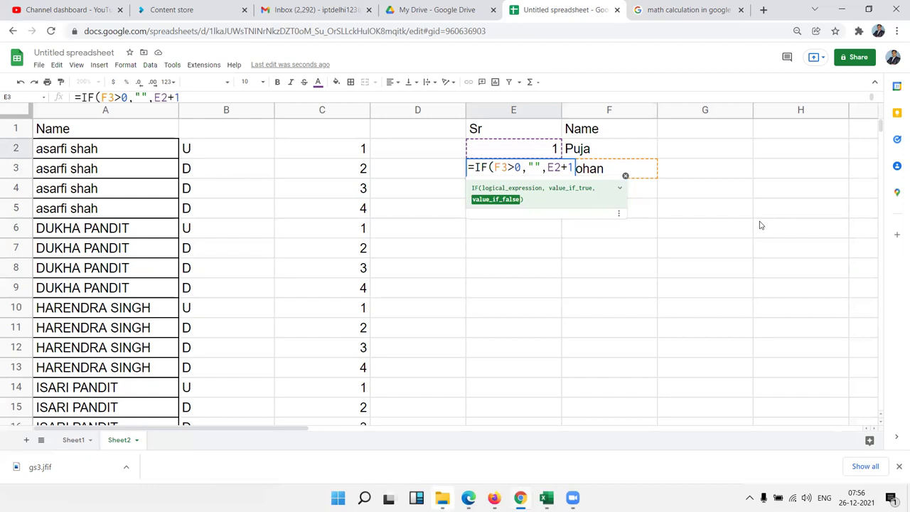
{"action": "key", "text": "Return"}
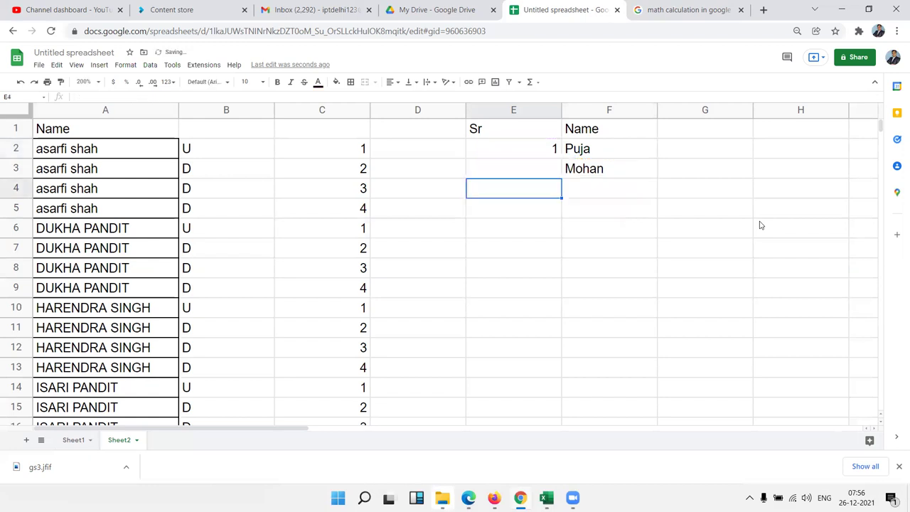
Change the condition's > to = so E3 reads =IF(F3=0,"",E2+1) and shows 2.
{"action": "key", "text": "Up"}
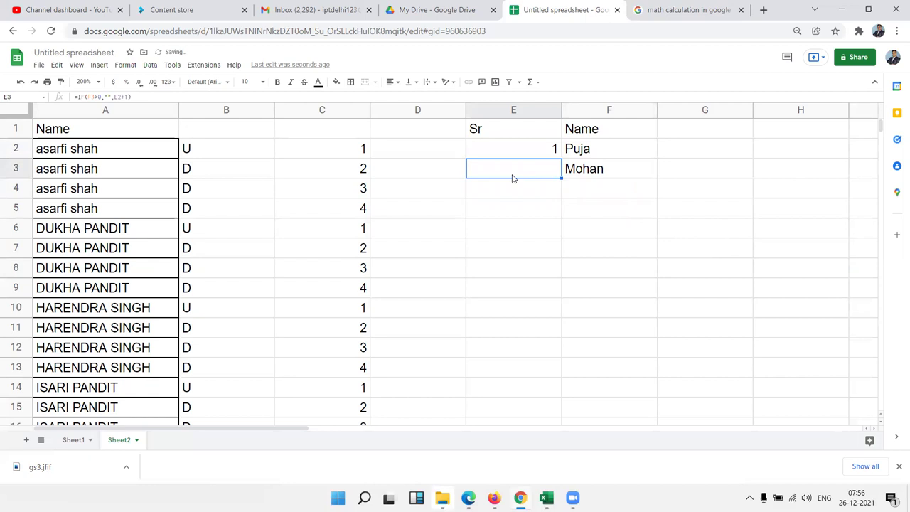
{"action": "double_click", "coordinate": [514, 177]}
{"action": "left_click", "coordinate": [511, 168]}
{"action": "key", "text": "BackSpace"}
{"action": "type", "text": "="}
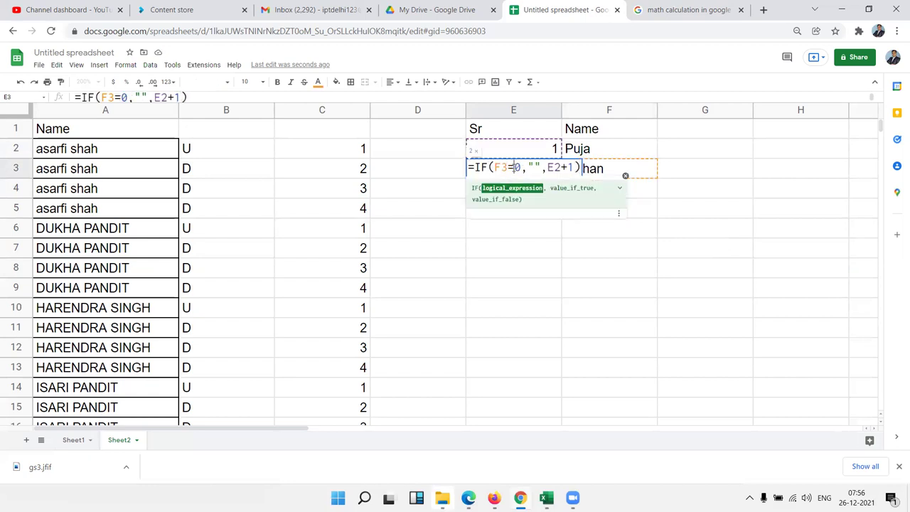
{"action": "key", "text": "Return"}
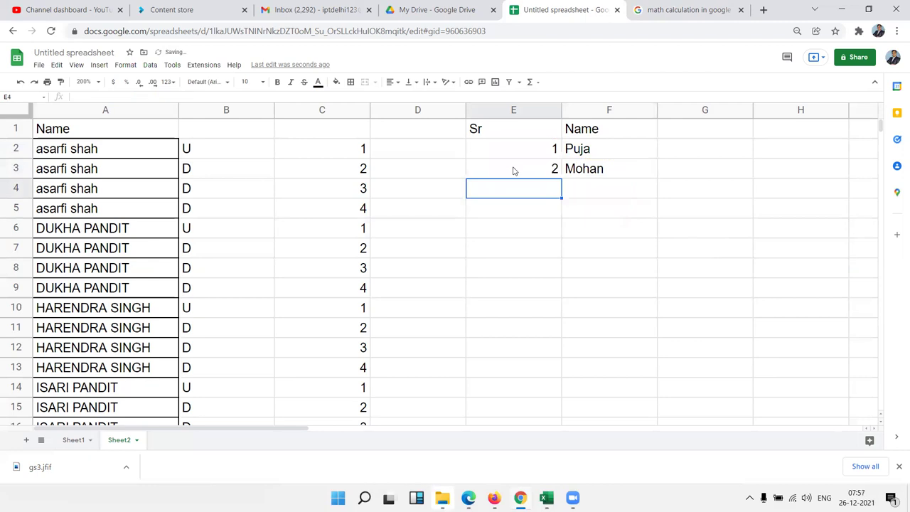
Fill E3's serial formula down to E15 and review its arguments unchanged.
{"action": "left_click", "coordinate": [514, 170]}
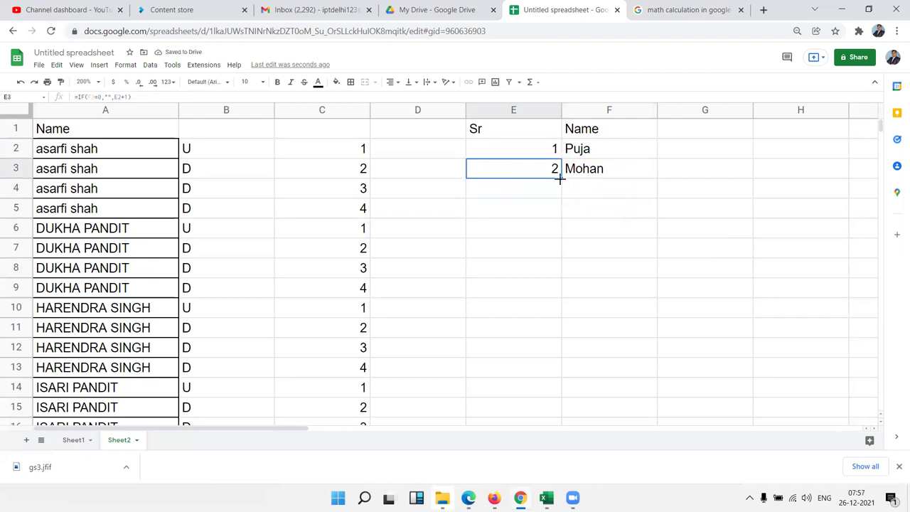
{"action": "left_click_drag", "start_coordinate": [560, 179], "coordinate": [561, 406]}
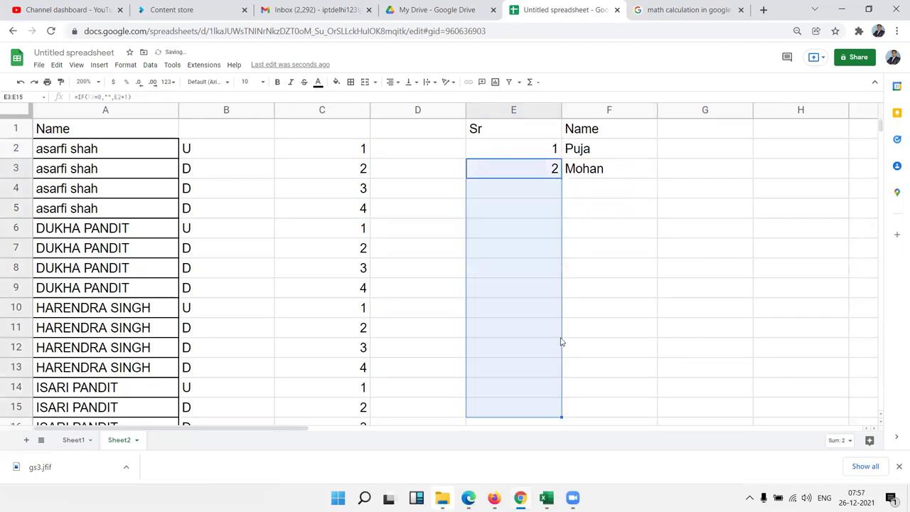
{"action": "left_click", "coordinate": [541, 177]}
{"action": "double_click", "coordinate": [540, 171]}
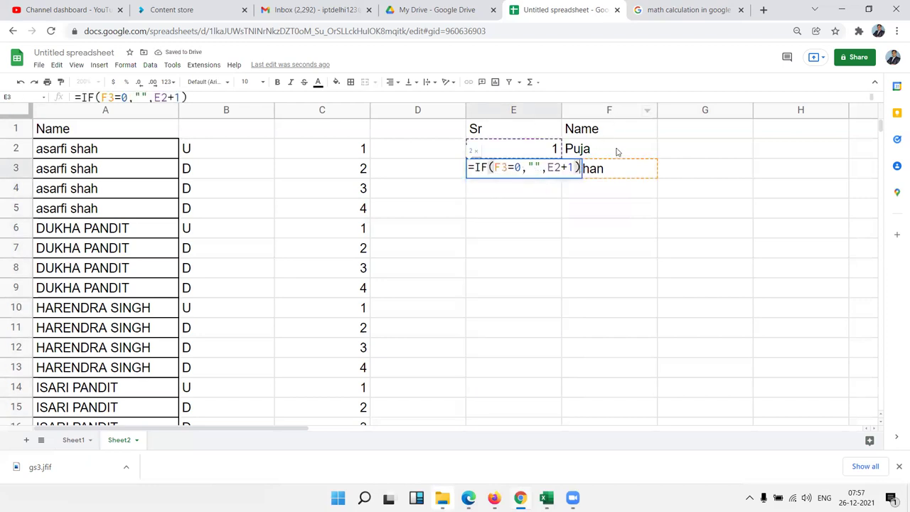
{"action": "double_click", "coordinate": [539, 167]}
{"action": "double_click", "coordinate": [554, 167]}
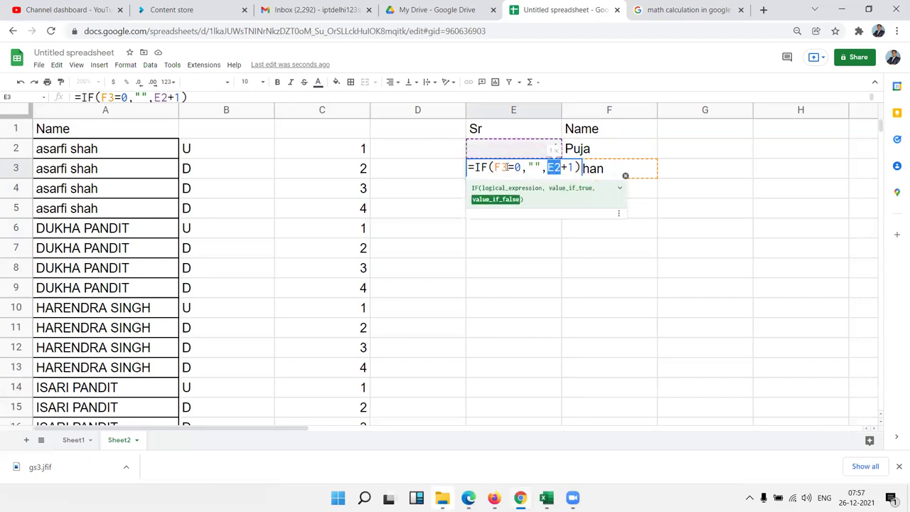
{"action": "left_click", "coordinate": [554, 167]}
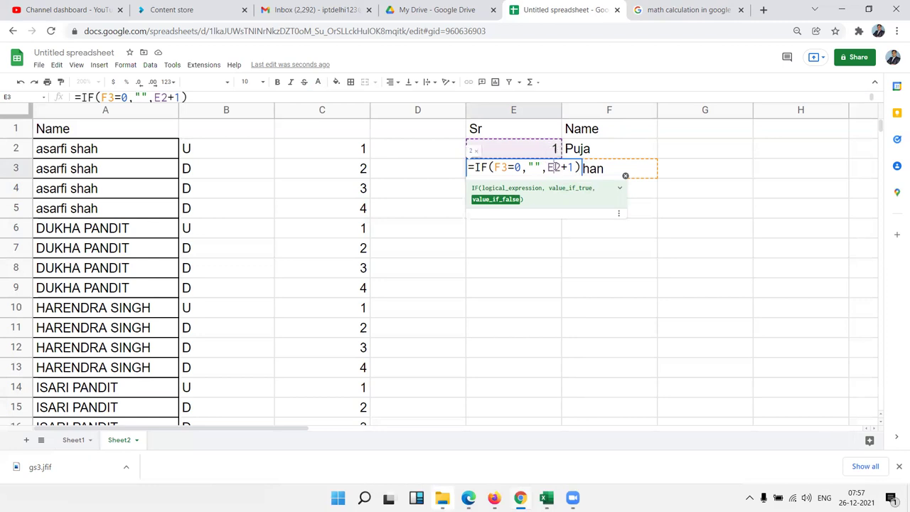
{"action": "double_click", "coordinate": [530, 168]}
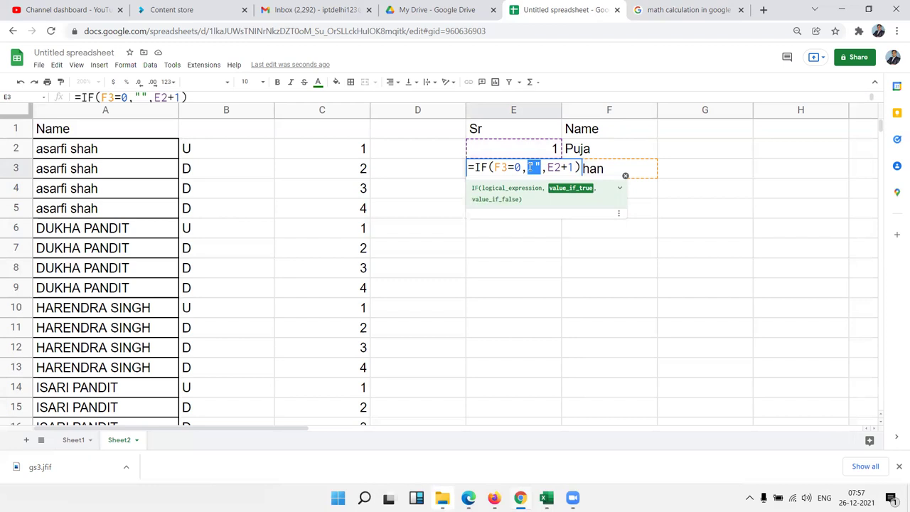
{"action": "key", "text": "Return"}
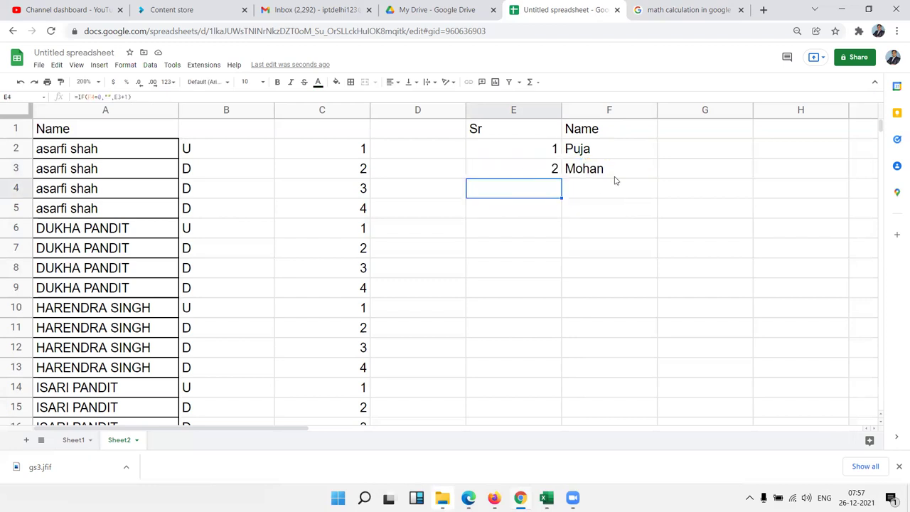
{"action": "left_click", "coordinate": [600, 187]}
Enter the names Kavita, inder, uday and mohan in F4:F7.
{"action": "type", "text": "Kavita"}
{"action": "key", "text": "Return"}
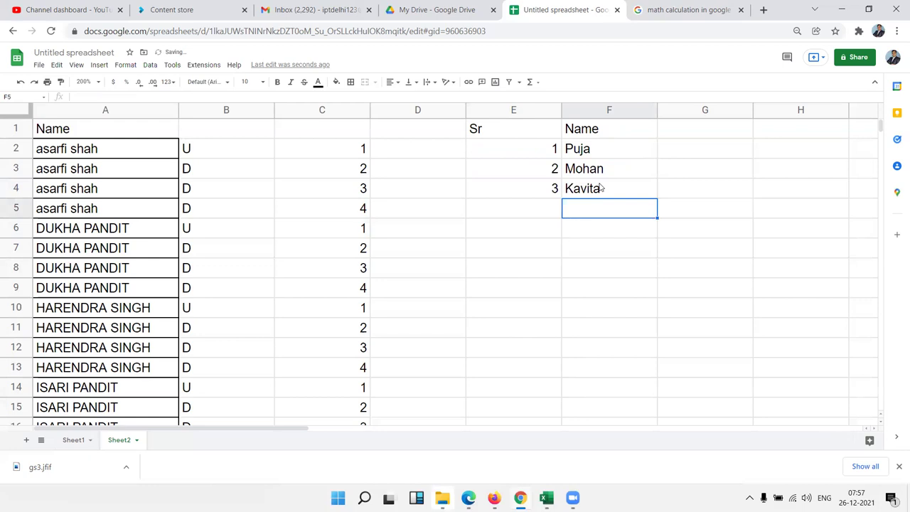
{"action": "type", "text": "inder"}
{"action": "key", "text": "Return"}
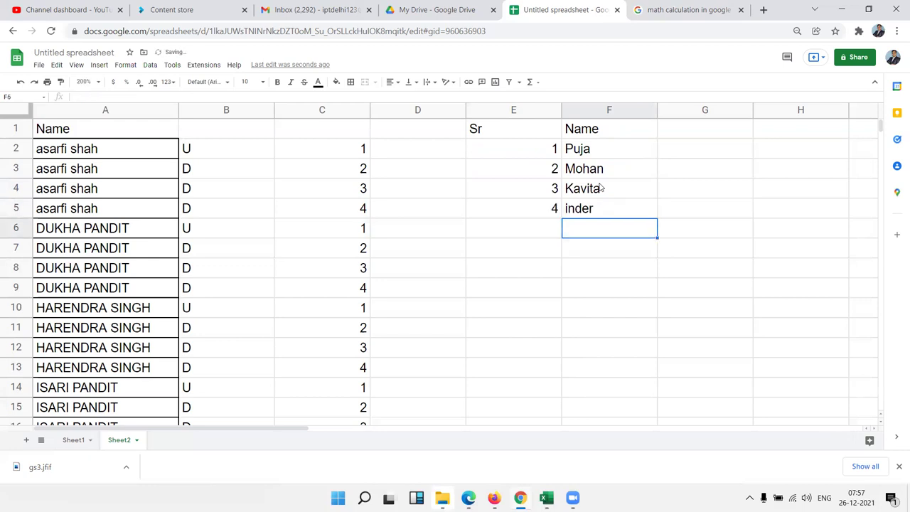
{"action": "type", "text": "uday"}
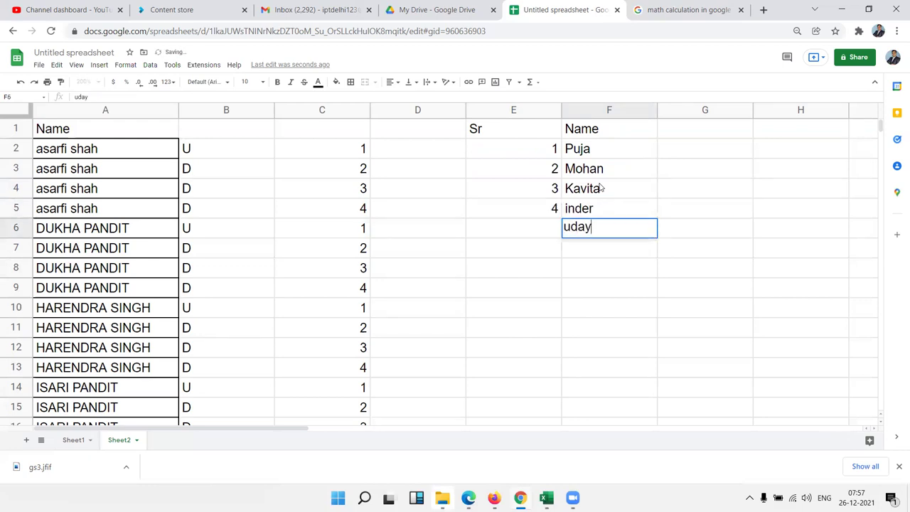
{"action": "key", "text": "Return"}
{"action": "type", "text": "mohan"}
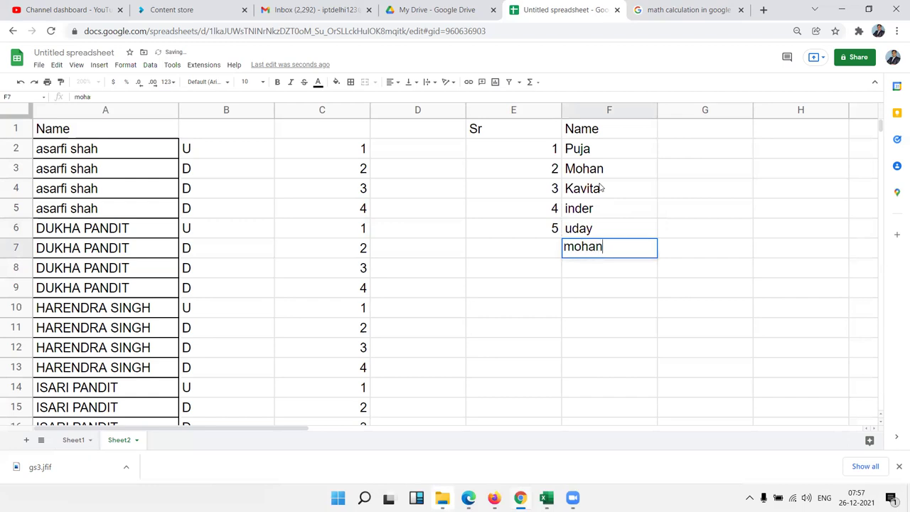
{"action": "key", "text": "Return"}
Check mohan's Sr number of 6, then move past blank row 8 to F9.
{"action": "key", "text": "Up"}
{"action": "key", "text": "Left"}
{"action": "key", "text": "Right"}
{"action": "key", "text": "Down"}
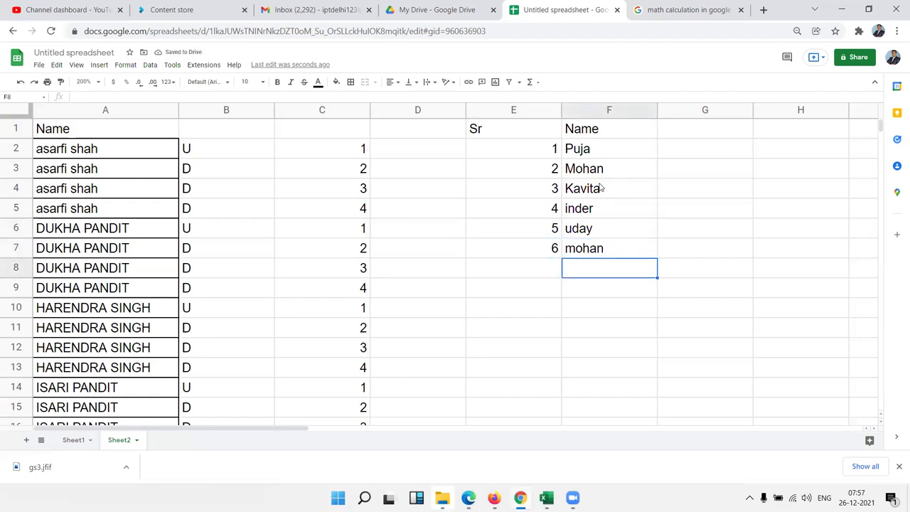
{"action": "key", "text": "Down"}
{"action": "key", "text": "Left"}
{"action": "key", "text": "Right"}
Enter uday in F9 and confirm its Sr restarts at 1 after the blank row.
{"action": "type", "text": "uday"}
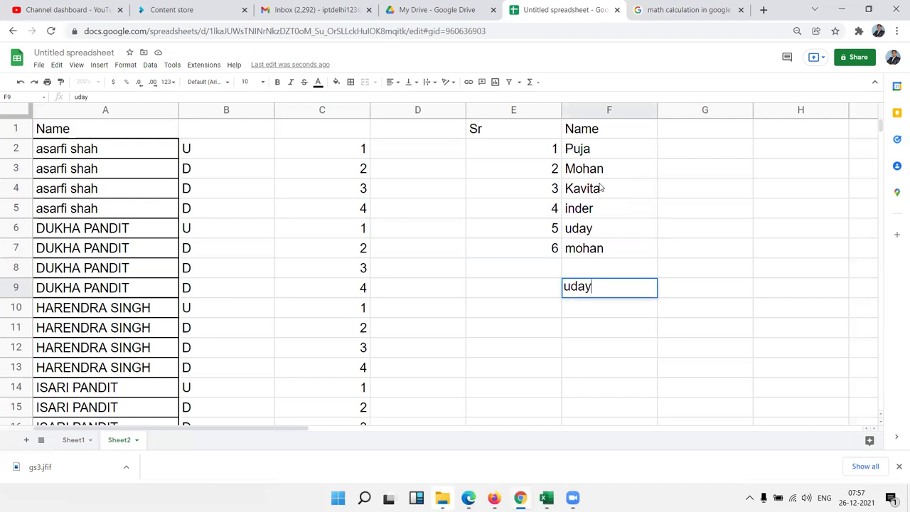
{"action": "key", "text": "Return"}
{"action": "key", "text": "Up"}
{"action": "key", "text": "Left"}
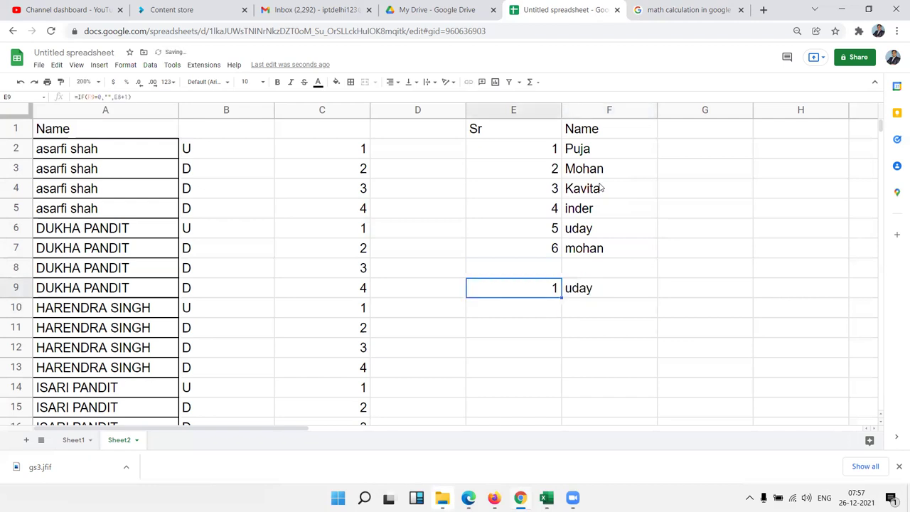
{"action": "key", "text": "Up"}
{"action": "key", "text": "Down"}
Replace E2 in E3's formula with max($e$2:e2), anchoring only the range start.
{"action": "key", "text": "Up"}
{"action": "key", "text": "Up"}
{"action": "key", "text": "Up"}
{"action": "key", "text": "Up"}
{"action": "key", "text": "Up"}
{"action": "key", "text": "Up"}
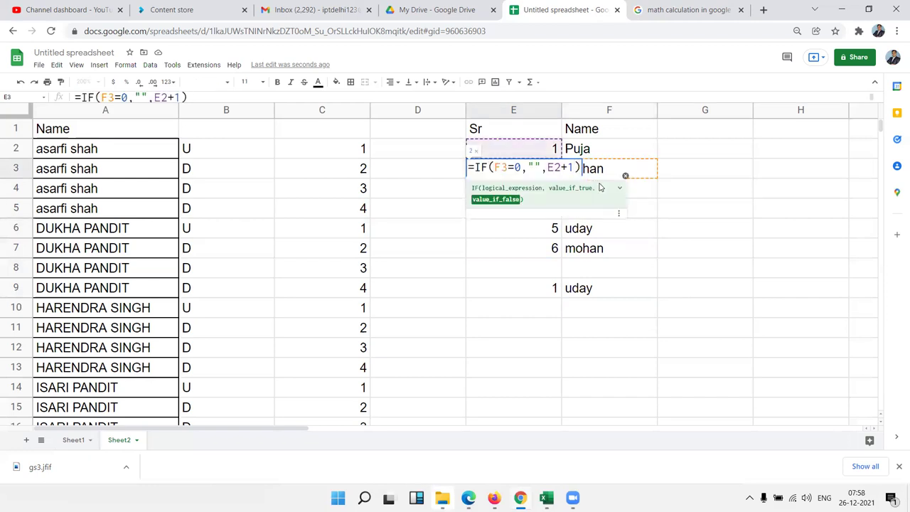
{"action": "key", "text": "Left"}
{"action": "key", "text": "Left"}
{"action": "key", "text": "Left"}
{"action": "key", "text": "BackSpace"}
{"action": "key", "text": "BackSpace"}
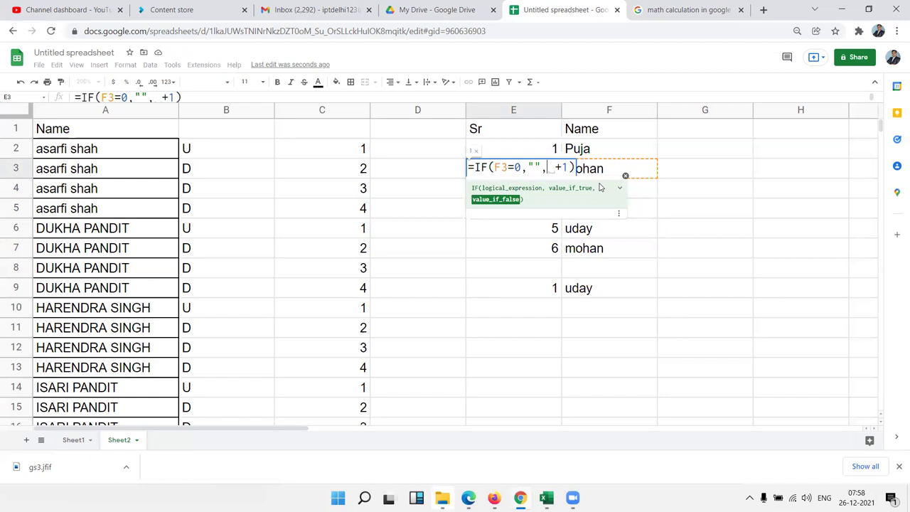
{"action": "type", "text": "max"}
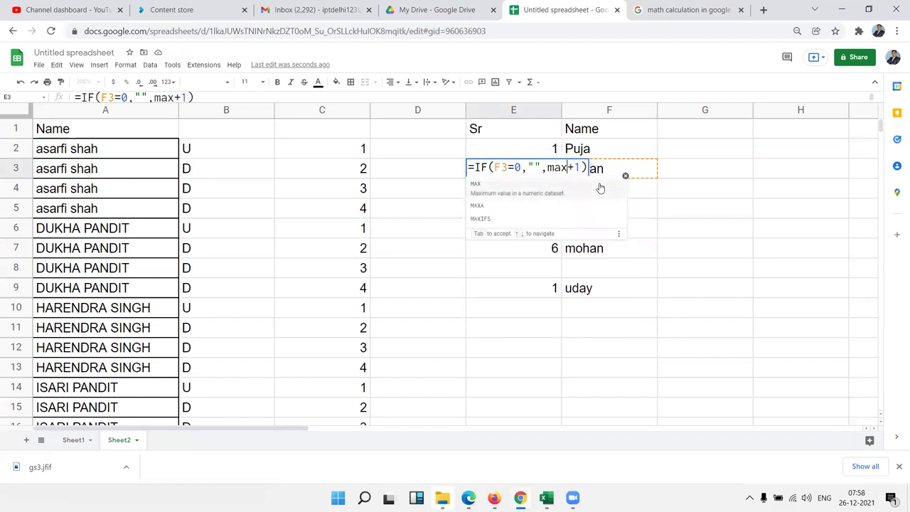
{"action": "type", "text": "( "}
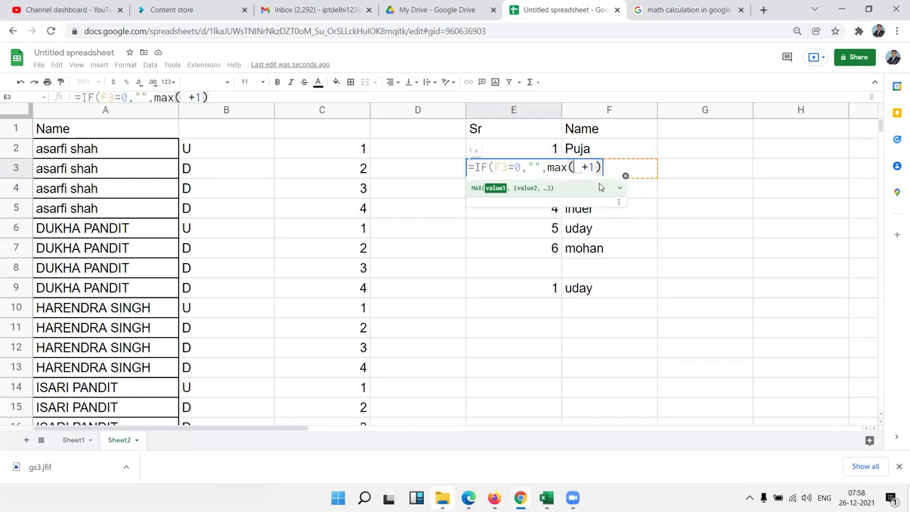
{"action": "type", "text": "e"}
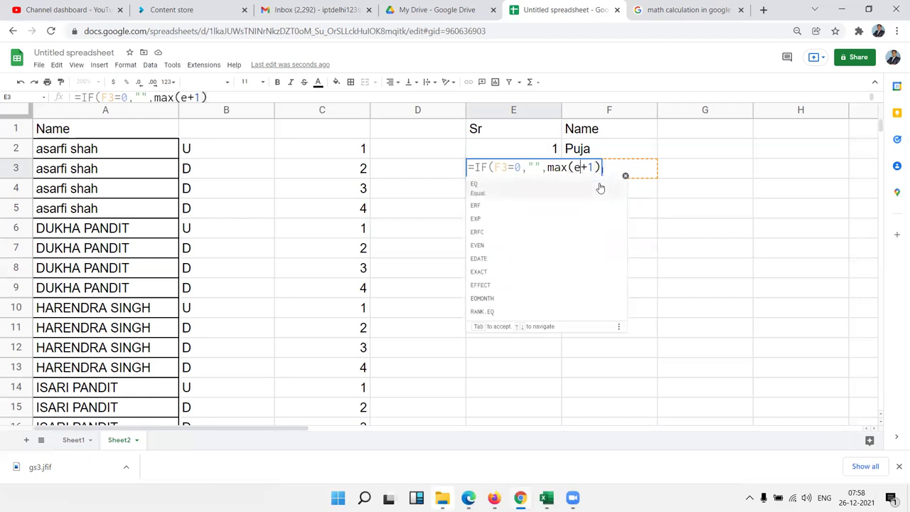
{"action": "type", "text": "2:e2"}
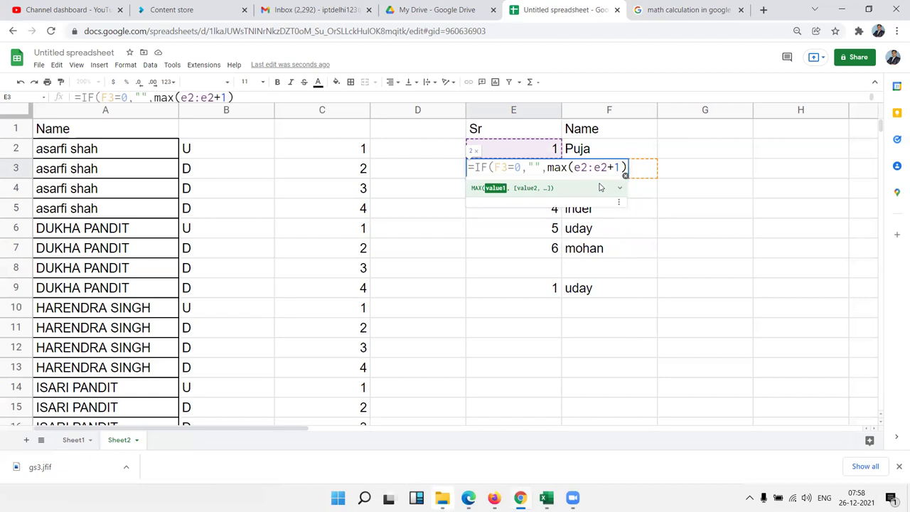
{"action": "type", "text": ")"}
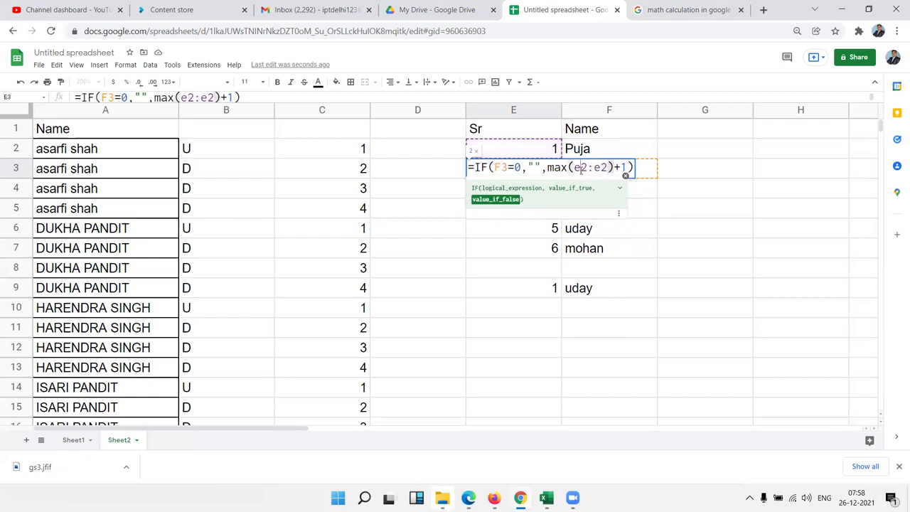
{"action": "left_click", "coordinate": [581, 167]}
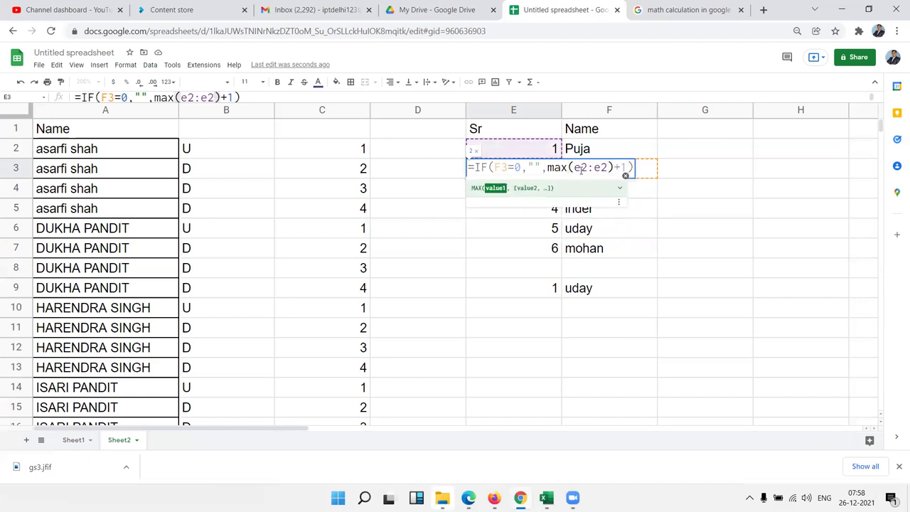
{"action": "key", "text": "F4"}
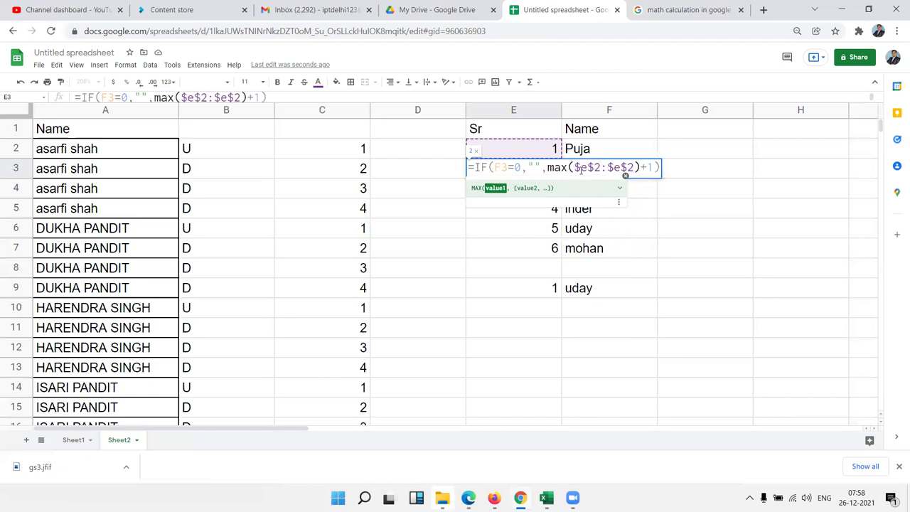
{"action": "double_click", "coordinate": [623, 167]}
{"action": "key", "text": "BackSpace"}
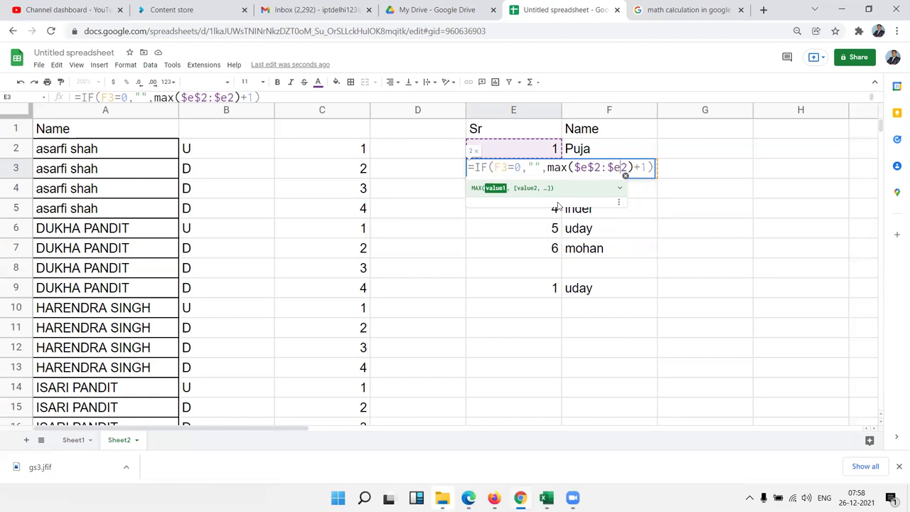
{"action": "double_click", "coordinate": [624, 169]}
{"action": "key", "text": "BackSpace"}
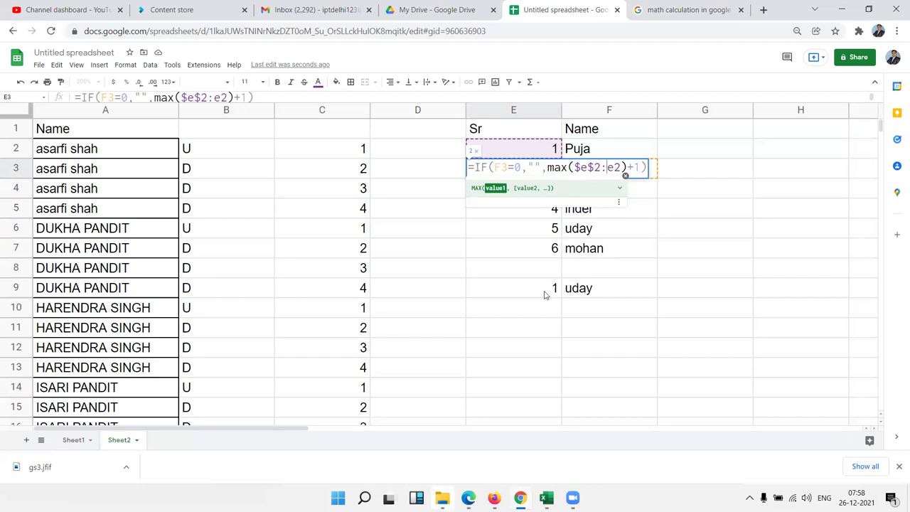
Fill E3's MAX formula down to E15, checking E8 stays blank and E9 continues at 7.
{"action": "key", "text": "Return"}
{"action": "key", "text": "Up"}
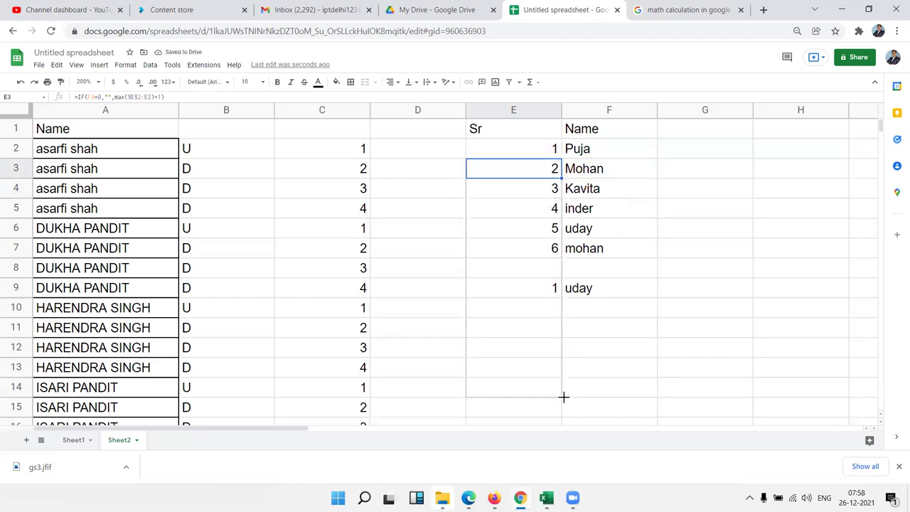
{"action": "left_click_drag", "start_coordinate": [562, 177], "coordinate": [563, 405]}
{"action": "left_click", "coordinate": [554, 275]}
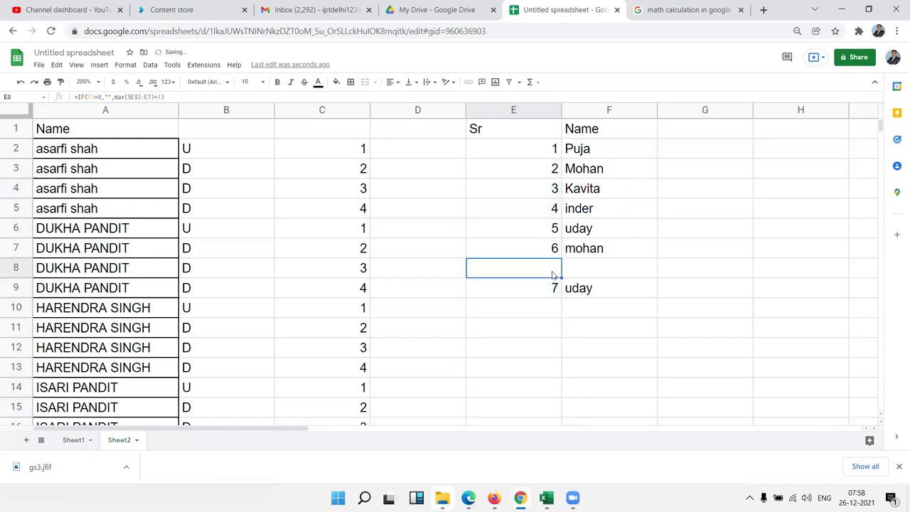
{"action": "left_click", "coordinate": [550, 293]}
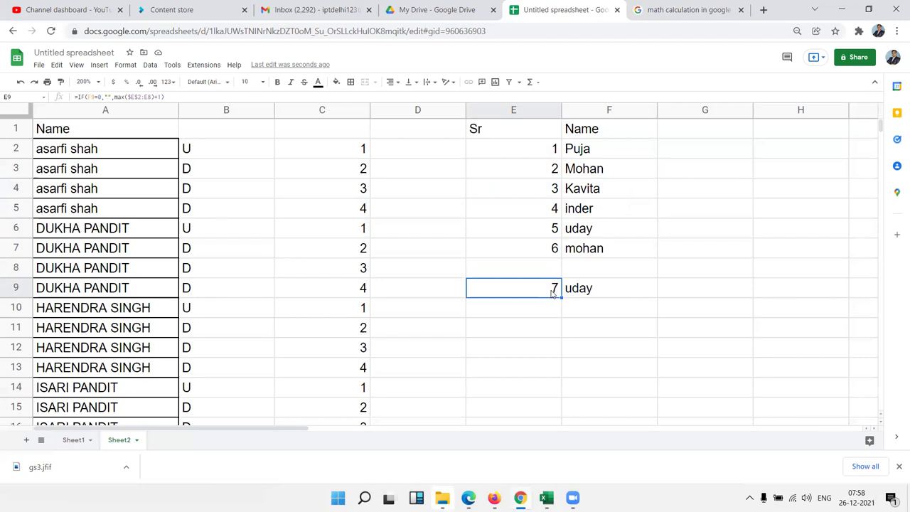
{"action": "key", "text": "Up"}
{"action": "key", "text": "Up"}
{"action": "key", "text": "Up"}
{"action": "key", "text": "Up"}
{"action": "key", "text": "Up"}
{"action": "key", "text": "Up"}
{"action": "key", "text": "Up"}
{"action": "key", "text": "Right"}
{"action": "key", "text": "Right"}
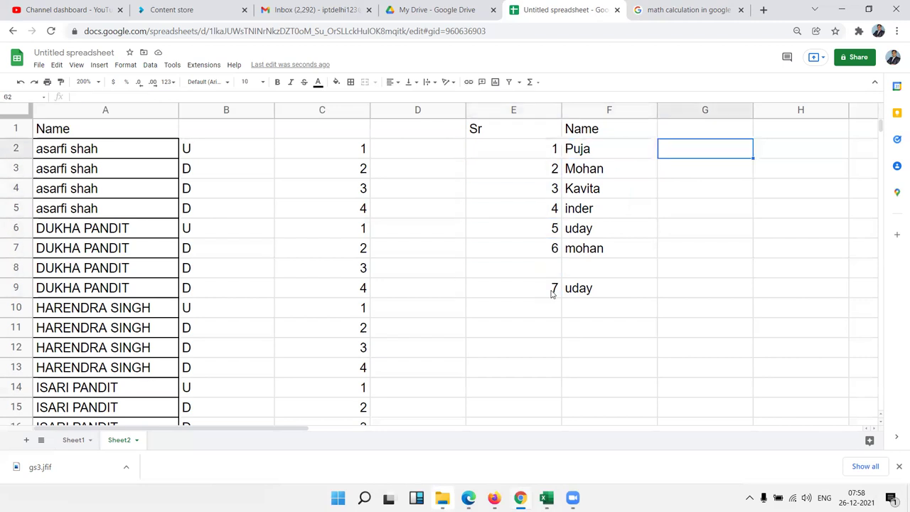
{"action": "key", "text": "Right"}
{"action": "key", "text": "Right"}
{"action": "key", "text": "Right"}
{"action": "key", "text": "Right"}
{"action": "key", "text": "Right"}
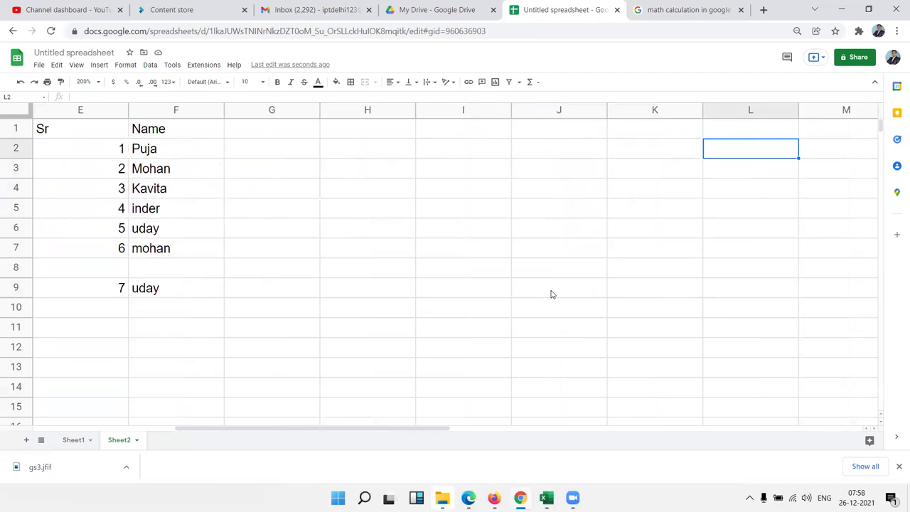
Start a new list with the heading Sr in H4 and 1 in H5.
{"action": "key", "text": "Left"}
{"action": "key", "text": "Left"}
{"action": "key", "text": "Left"}
{"action": "key", "text": "Left"}
{"action": "key", "text": "Down"}
{"action": "key", "text": "Down"}
{"action": "type", "text": "Sr"}
{"action": "key", "text": "Return"}
{"action": "type", "text": "1"}
{"action": "key", "text": "Return"}
Add a Max label in J3 with the value 10 in K3.
{"action": "key", "text": "Up"}
{"action": "key", "text": "Up"}
{"action": "key", "text": "Up"}
{"action": "key", "text": "Right"}
{"action": "key", "text": "Right"}
{"action": "type", "text": "Max"}
{"action": "key", "text": "Tab"}
{"action": "type", "text": "1"}
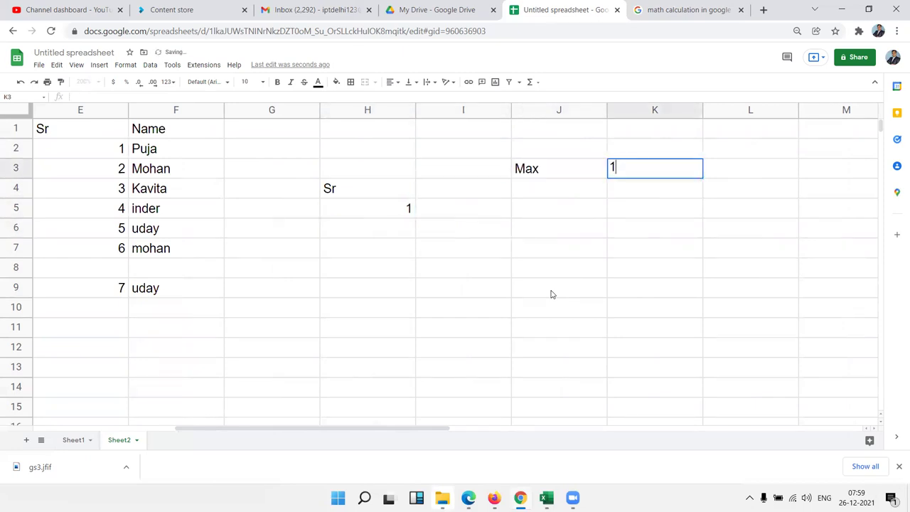
{"action": "key", "text": "Return"}
{"action": "key", "text": "Up"}
{"action": "key", "text": "Return"}
{"action": "type", "text": "0"}
{"action": "key", "text": "Return"}
Enter =IF(H5+1>K3,"",H5+1) in H6 and fill it down to H12.
{"action": "key", "text": "Left"}
{"action": "key", "text": "Left"}
{"action": "key", "text": "Left"}
{"action": "key", "text": "Down"}
{"action": "key", "text": "Down"}
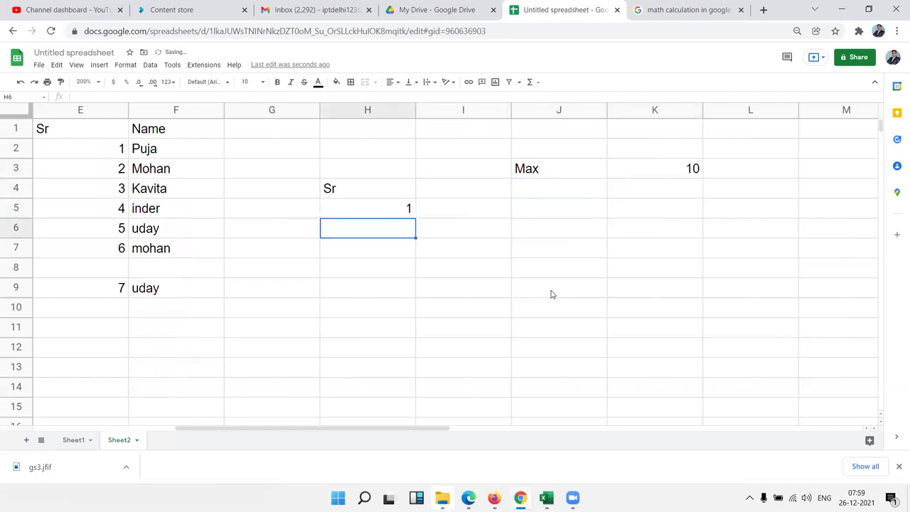
{"action": "type", "text": "=i"}
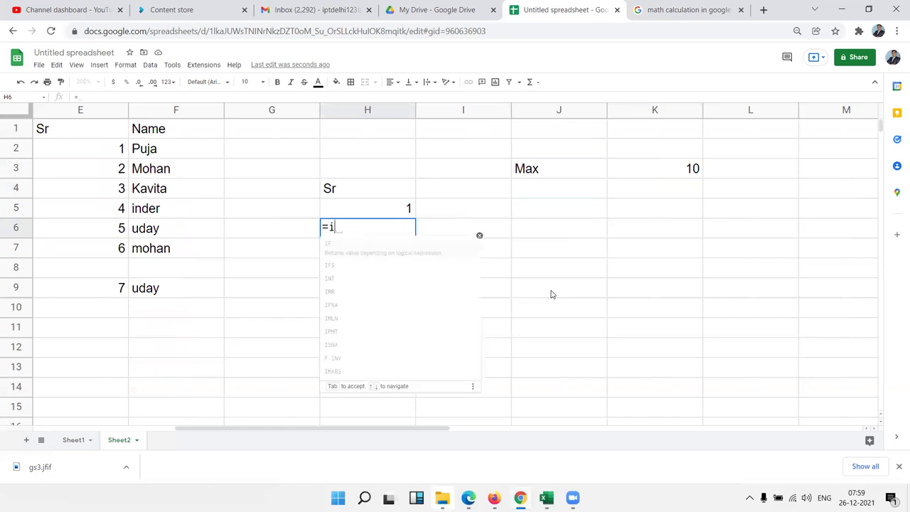
{"action": "type", "text": "f("}
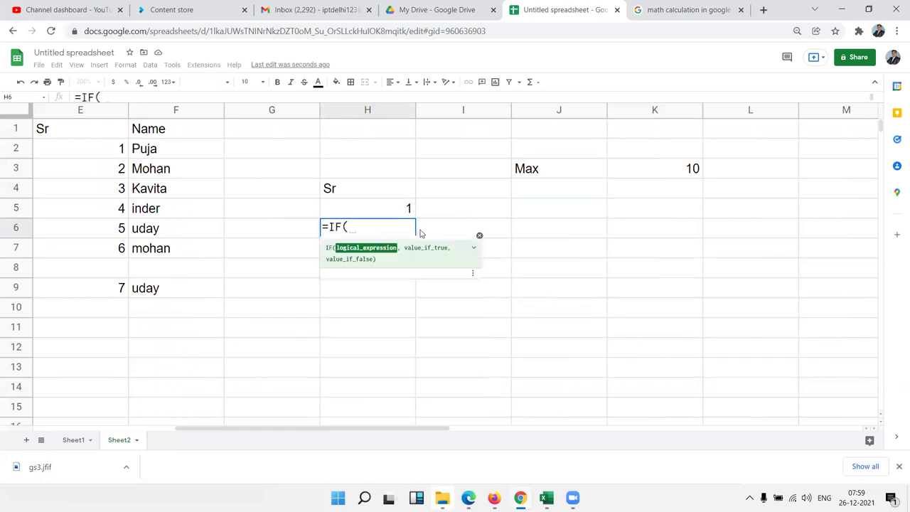
{"action": "left_click", "coordinate": [394, 215]}
{"action": "type", "text": "+1"}
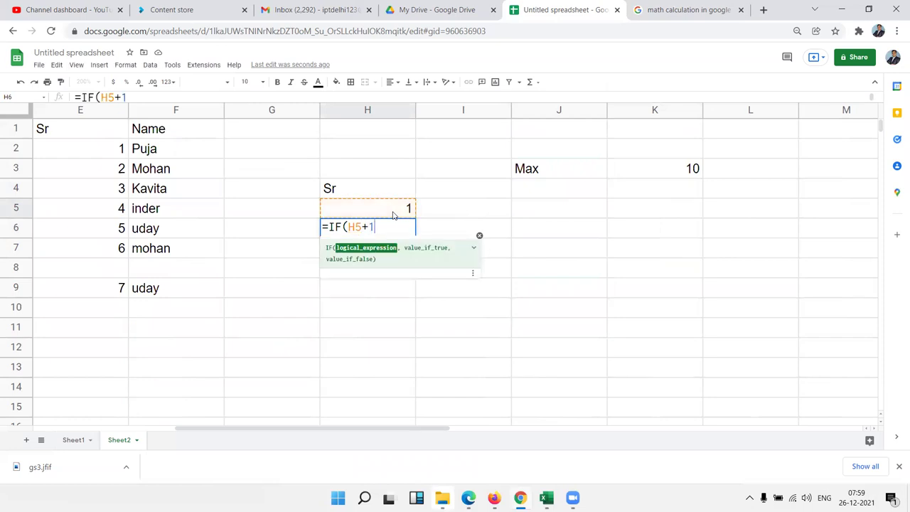
{"action": "type", "text": ">"}
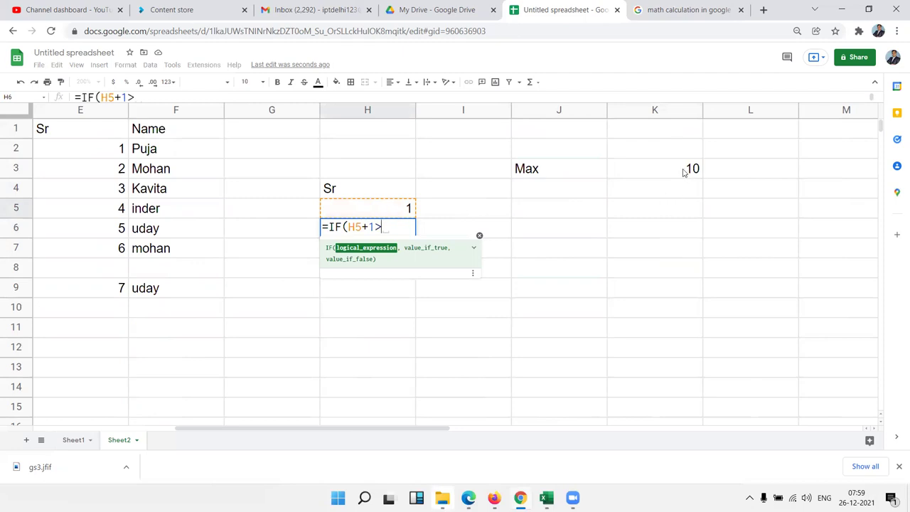
{"action": "left_click", "coordinate": [684, 173]}
{"action": "type", "text": ","}
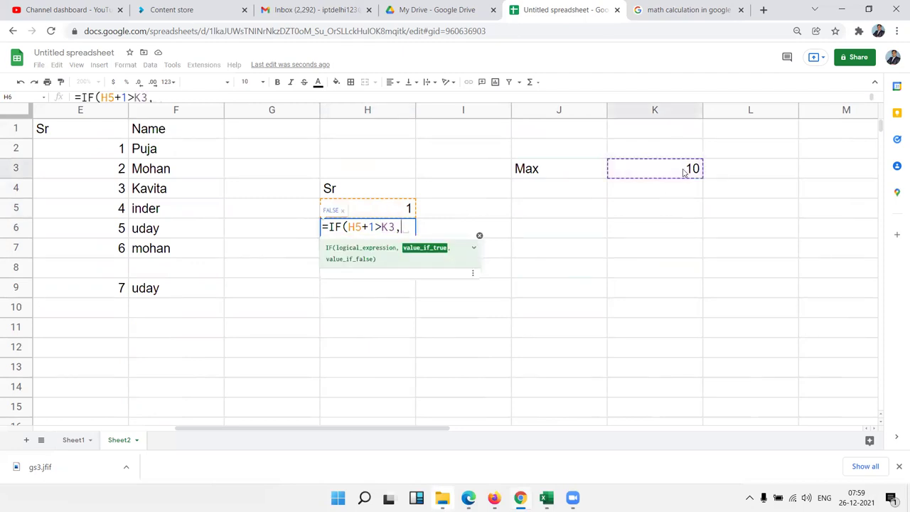
{"action": "type", "text": "\"\""}
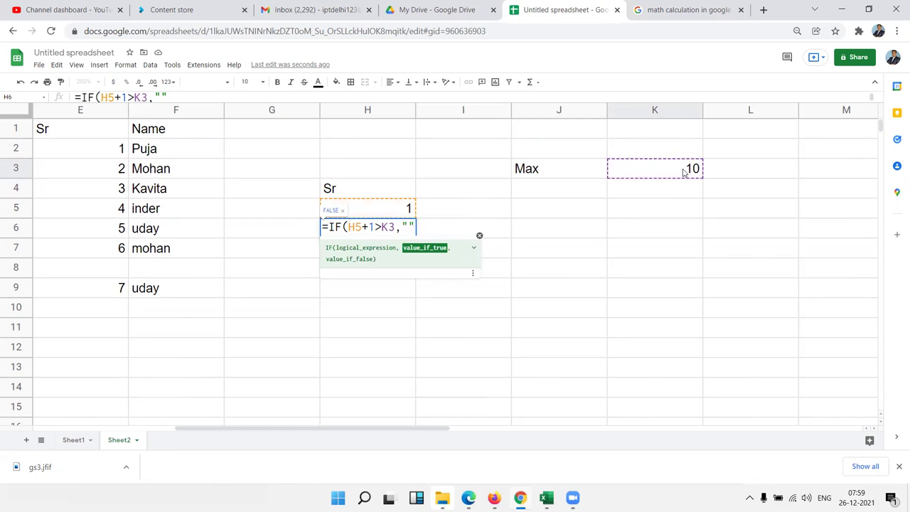
{"action": "type", "text": ","}
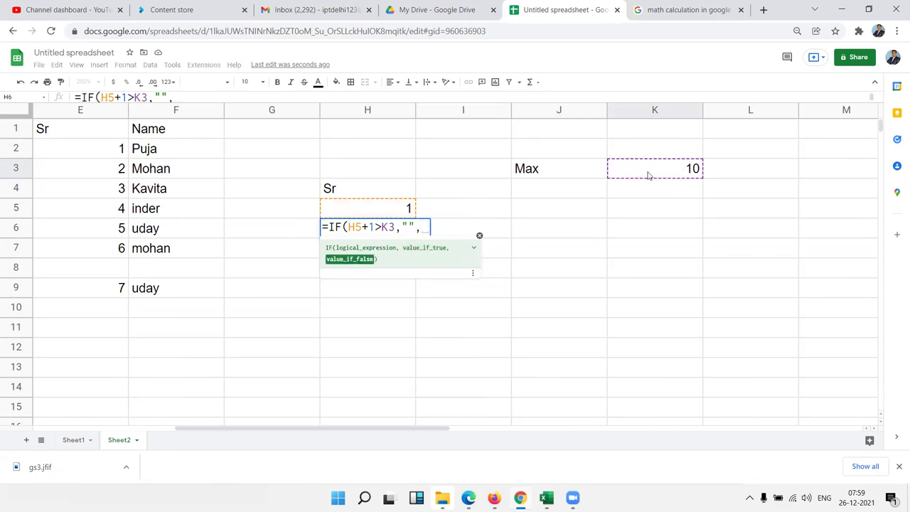
{"action": "left_click", "coordinate": [369, 213]}
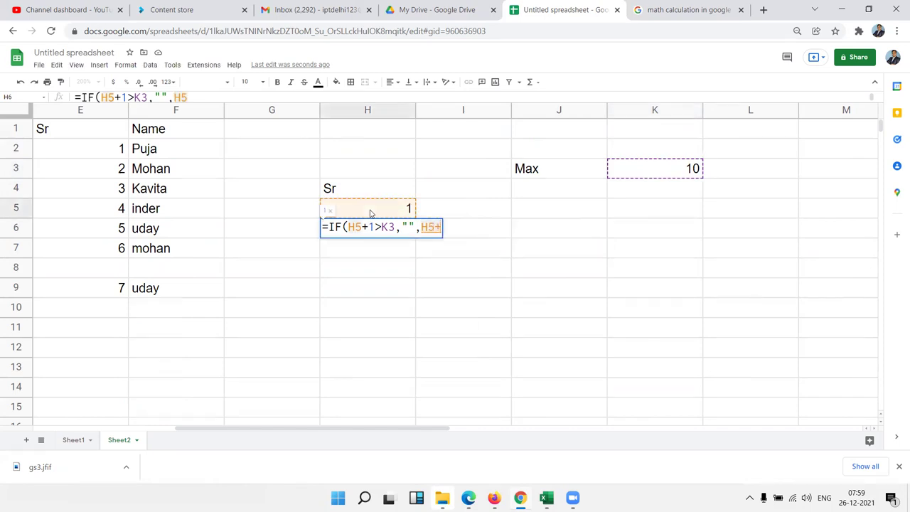
{"action": "type", "text": "+1"}
{"action": "key", "text": "Return"}
{"action": "key", "text": "Up"}
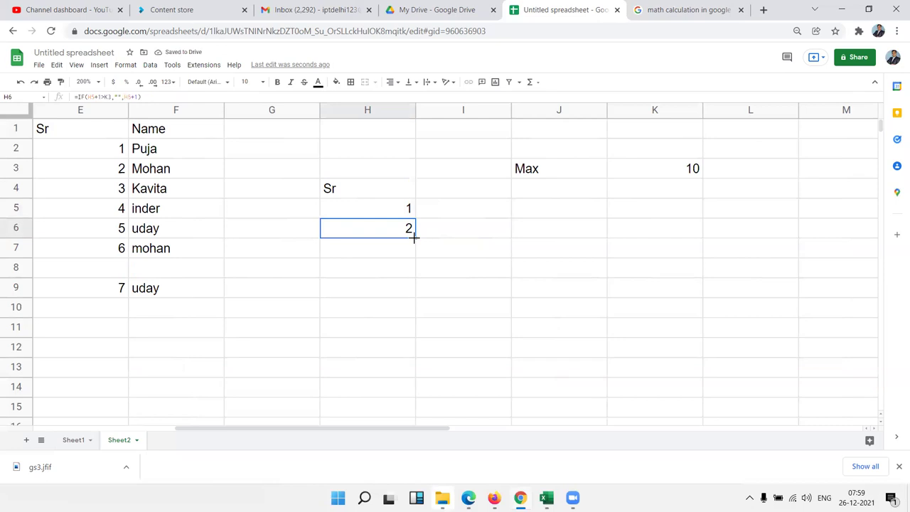
{"action": "left_click_drag", "start_coordinate": [414, 237], "coordinate": [409, 352]}
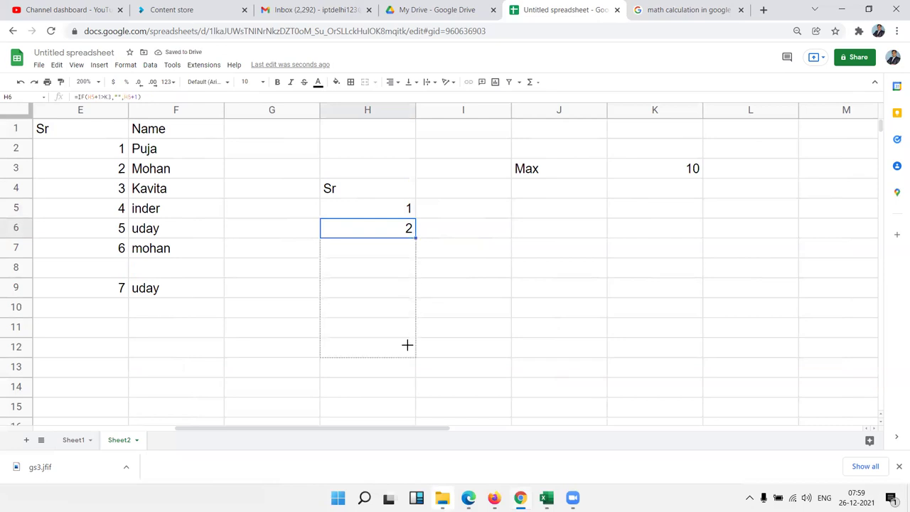
{"action": "left_click", "coordinate": [409, 235]}
{"action": "double_click", "coordinate": [409, 234]}
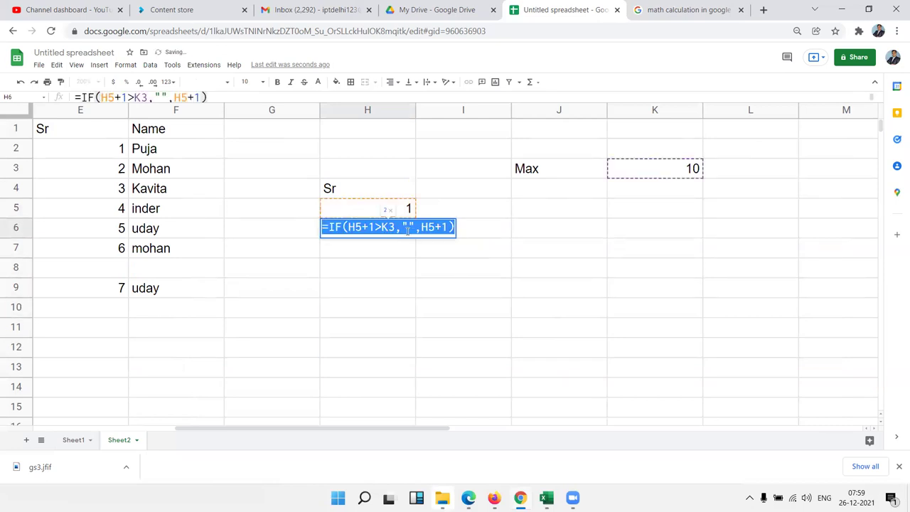
{"action": "left_click", "coordinate": [385, 227]}
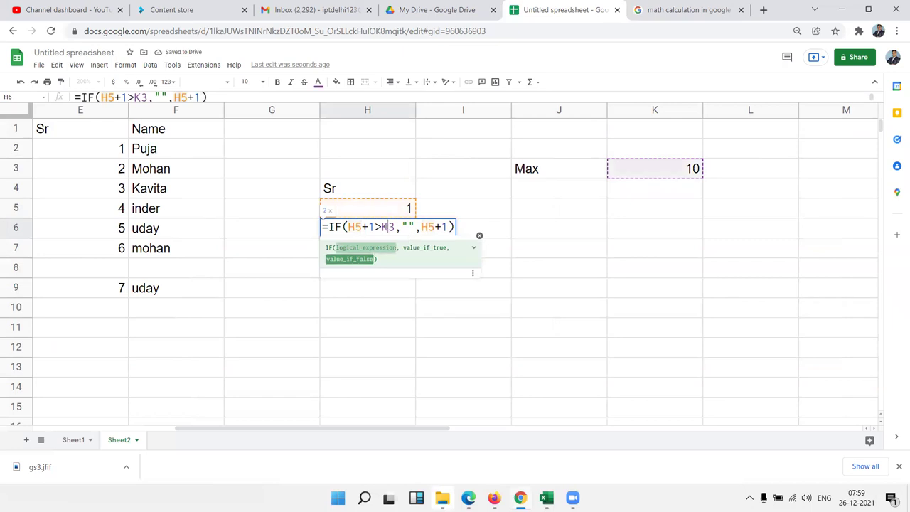
{"action": "key", "text": "F4"}
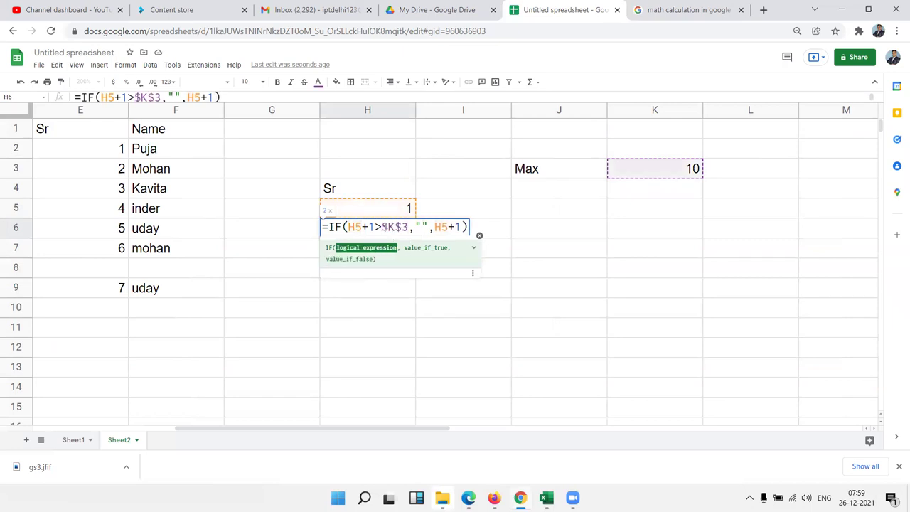
{"action": "key", "text": "Return"}
{"action": "left_click", "coordinate": [386, 230]}
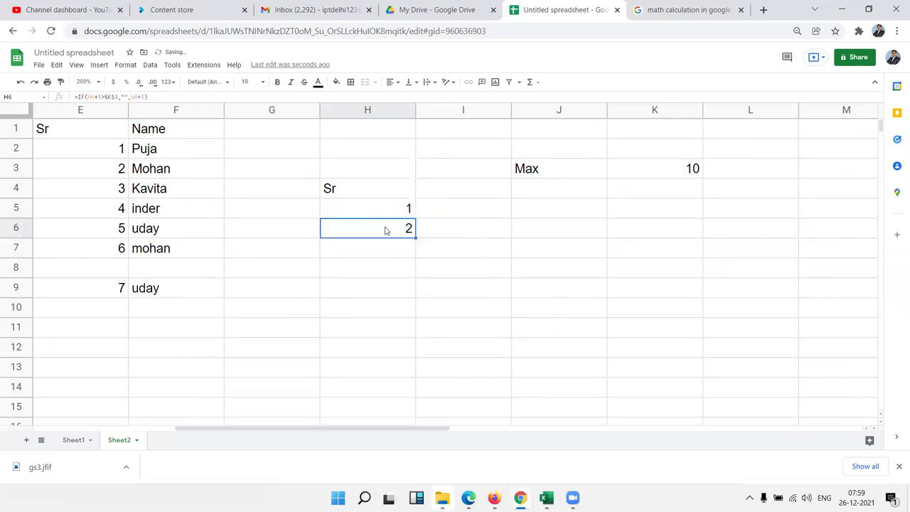
{"action": "left_click_drag", "start_coordinate": [415, 239], "coordinate": [408, 463]}
{"action": "scroll", "coordinate": [401, 402], "scroll_direction": "up", "scroll_amount": 3}
{"action": "scroll", "coordinate": [401, 402], "scroll_direction": "up", "scroll_amount": 5}
{"action": "scroll", "coordinate": [401, 402], "scroll_direction": "up", "scroll_amount": 2}
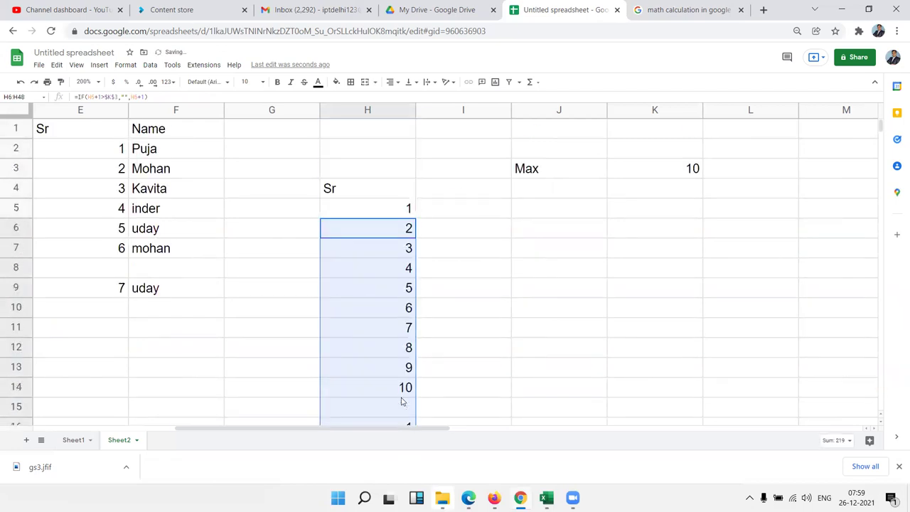
{"action": "left_click", "coordinate": [399, 212]}
{"action": "key", "text": "Down"}
{"action": "key", "text": "Down"}
{"action": "key", "text": "Down"}
{"action": "key", "text": "Down"}
{"action": "key", "text": "Down"}
{"action": "key", "text": "Down"}
{"action": "key", "text": "Down"}
{"action": "key", "text": "Down"}
{"action": "key", "text": "Down"}
{"action": "key", "text": "Down"}
{"action": "key", "text": "Down"}
{"action": "key", "text": "Down"}
{"action": "key", "text": "Up"}
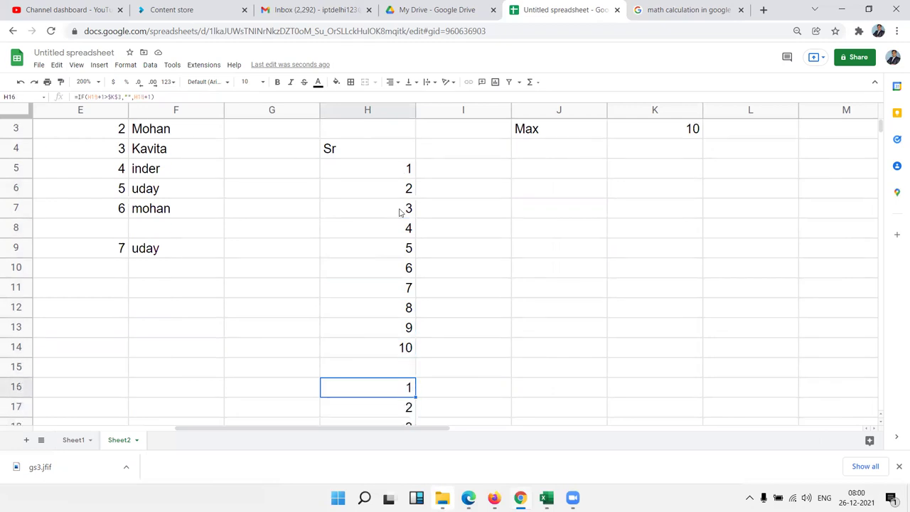
{"action": "key", "text": "F2"}
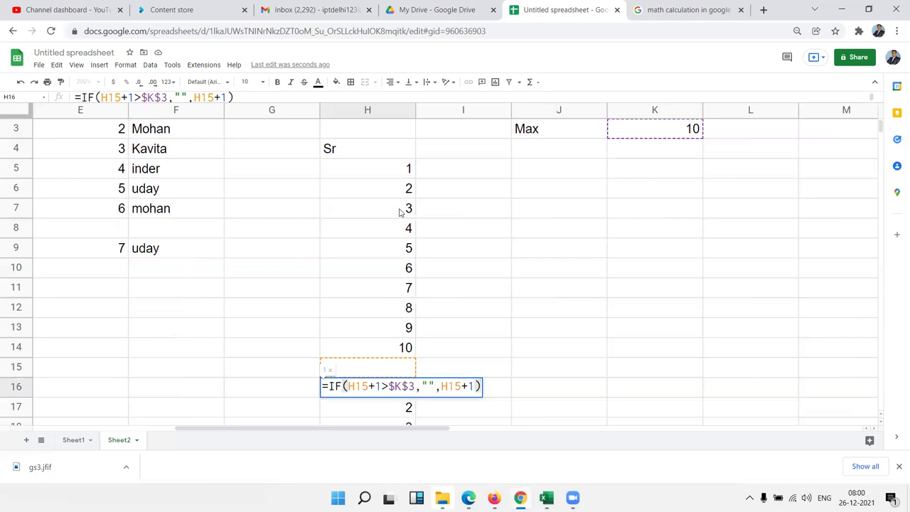
{"action": "key", "text": "Escape"}
{"action": "key", "text": "Up"}
{"action": "key", "text": "Up"}
{"action": "key", "text": "Up"}
{"action": "key", "text": "Up"}
{"action": "key", "text": "Up"}
{"action": "key", "text": "Up"}
{"action": "key", "text": "Up"}
{"action": "key", "text": "Up"}
{"action": "key", "text": "Down"}
{"action": "key", "text": "Down"}
{"action": "key", "text": "Down"}
{"action": "key", "text": "Down"}
{"action": "key", "text": "Down"}
{"action": "key", "text": "Down"}
{"action": "key", "text": "Down"}
{"action": "key", "text": "Down"}
{"action": "key", "text": "Down"}
{"action": "key", "text": "Down"}
{"action": "key", "text": "Down"}
{"action": "key", "text": "Down"}
{"action": "key", "text": "Down"}
{"action": "key", "text": "Up"}
{"action": "key", "text": "Up"}
{"action": "key", "text": "Up"}
{"action": "key", "text": "Up"}
{"action": "key", "text": "Up"}
{"action": "key", "text": "Up"}
{"action": "key", "text": "Up"}
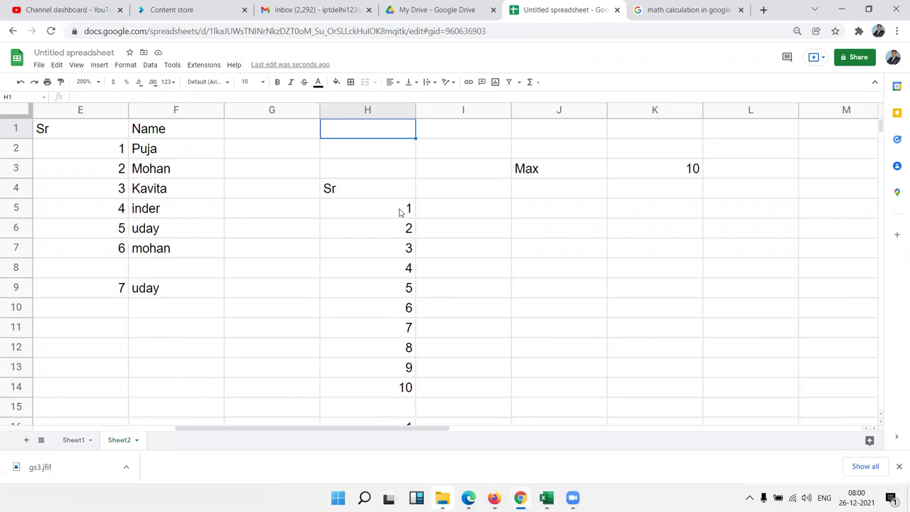
{"action": "key", "text": "Down"}
{"action": "key", "text": "Down"}
{"action": "key", "text": "Down"}
{"action": "key", "text": "Down"}
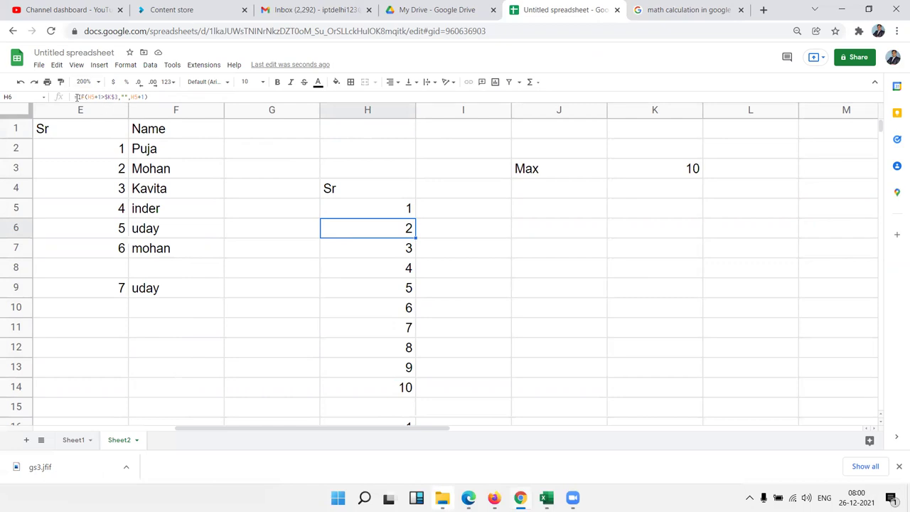
Prefix H6's formula with if(H5="","", so it blanks when H5 is empty.
{"action": "left_click", "coordinate": [76, 96]}
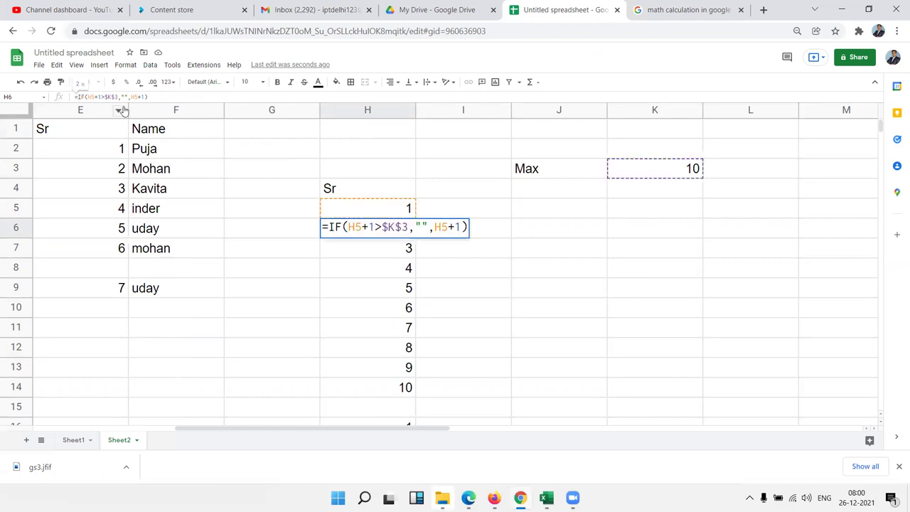
{"action": "type", "text": "if"}
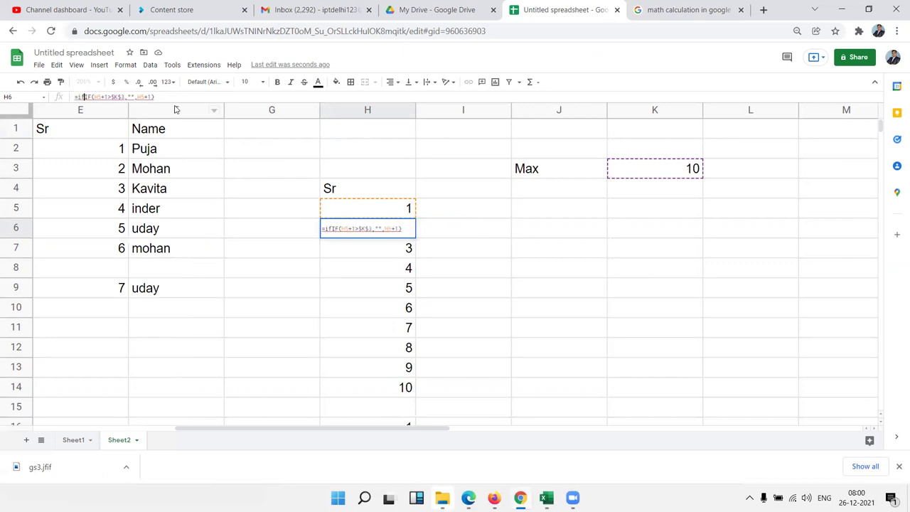
{"action": "type", "text": "("}
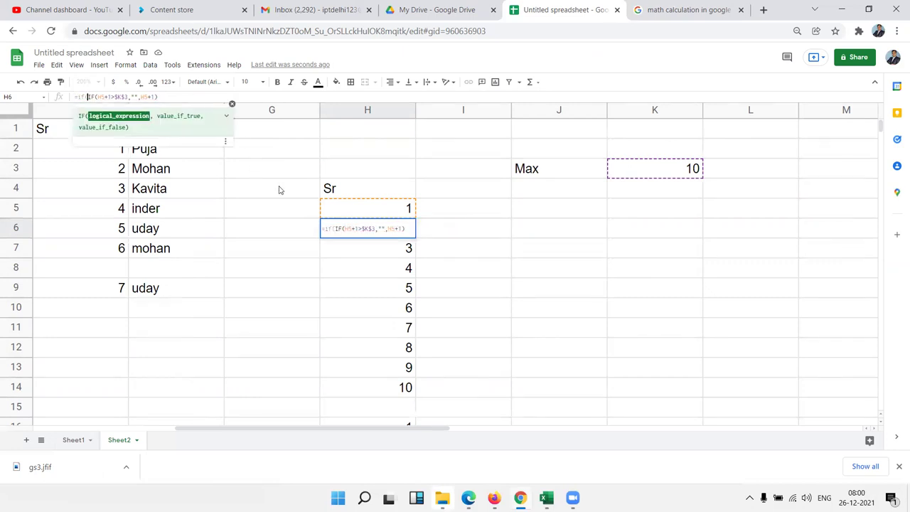
{"action": "left_click", "coordinate": [369, 211]}
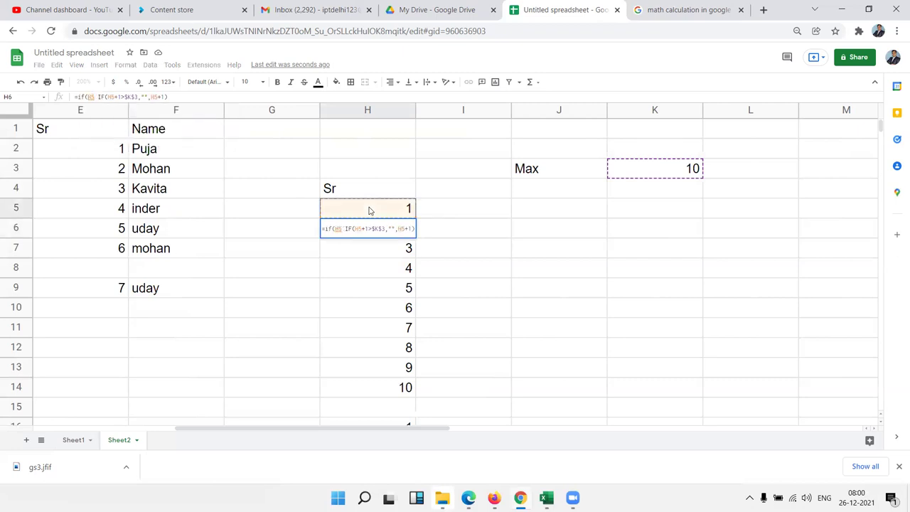
{"action": "type", "text": "=\"\""}
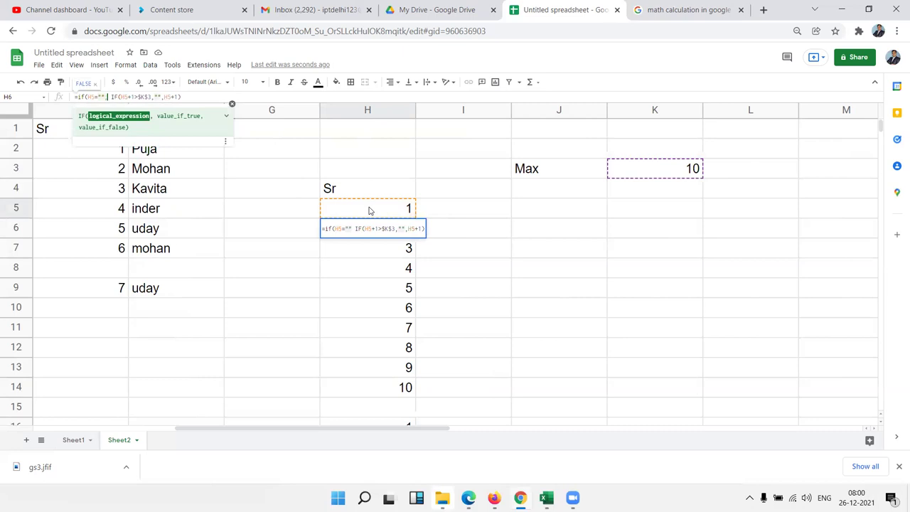
{"action": "type", "text": ",\"\""}
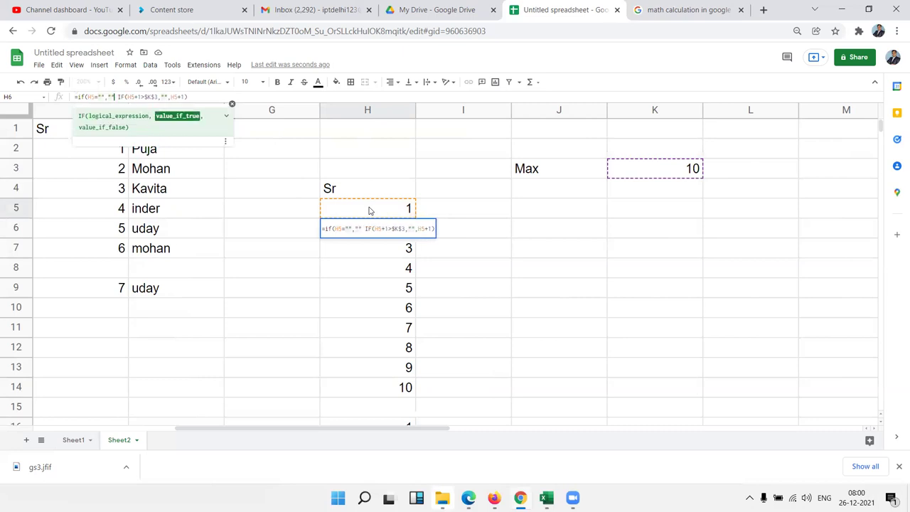
{"action": "type", "text": ")"}
{"action": "key", "text": "Return"}
Fix H6's parse error by removing the stray bracket and adding a comma.
{"action": "key", "text": "Up"}
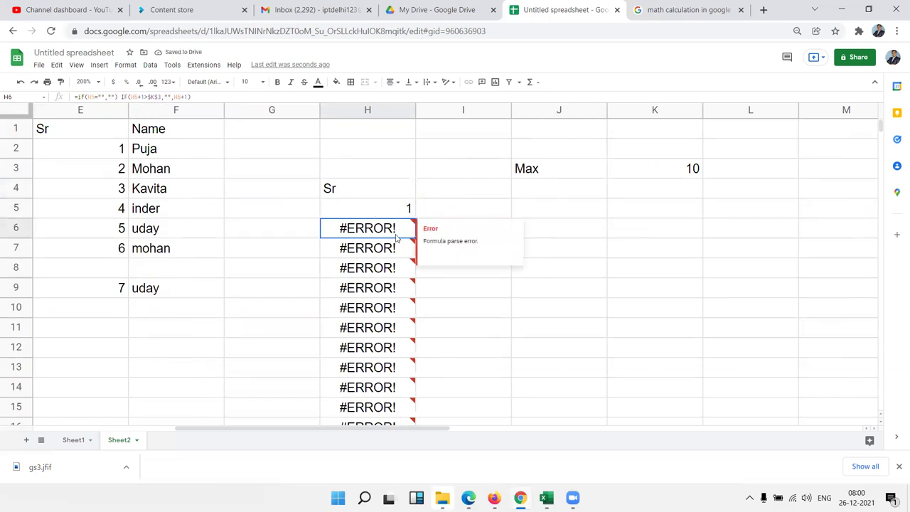
{"action": "double_click", "coordinate": [396, 235]}
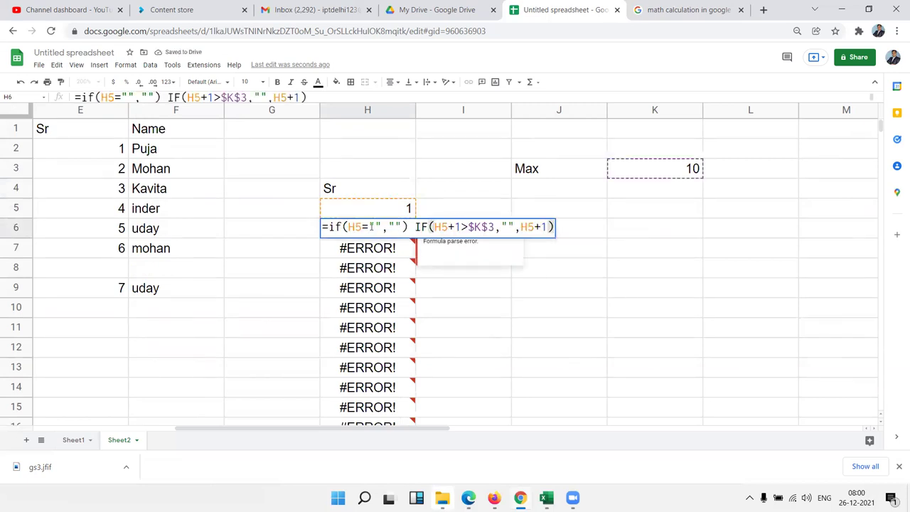
{"action": "left_click", "coordinate": [404, 227]}
{"action": "key", "text": "BackSpace"}
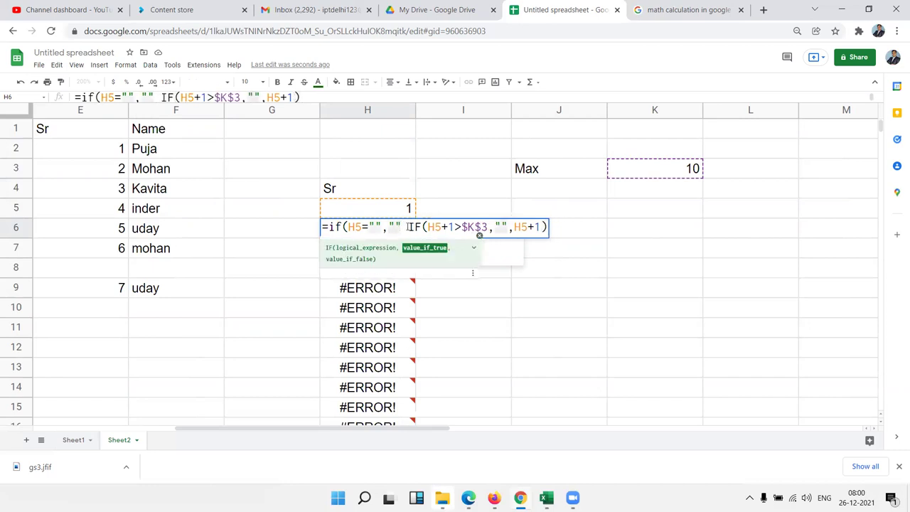
{"action": "type", "text": ","}
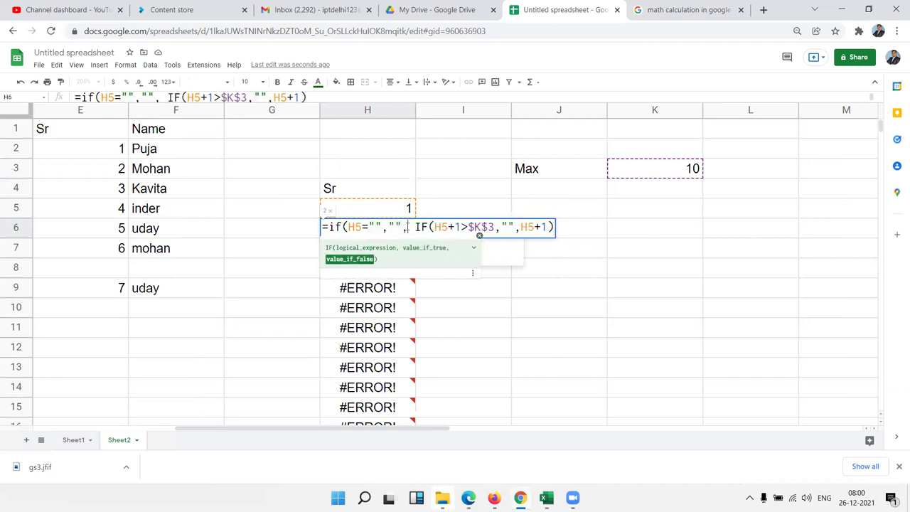
{"action": "key", "text": "Return"}
{"action": "left_click", "coordinate": [409, 229]}
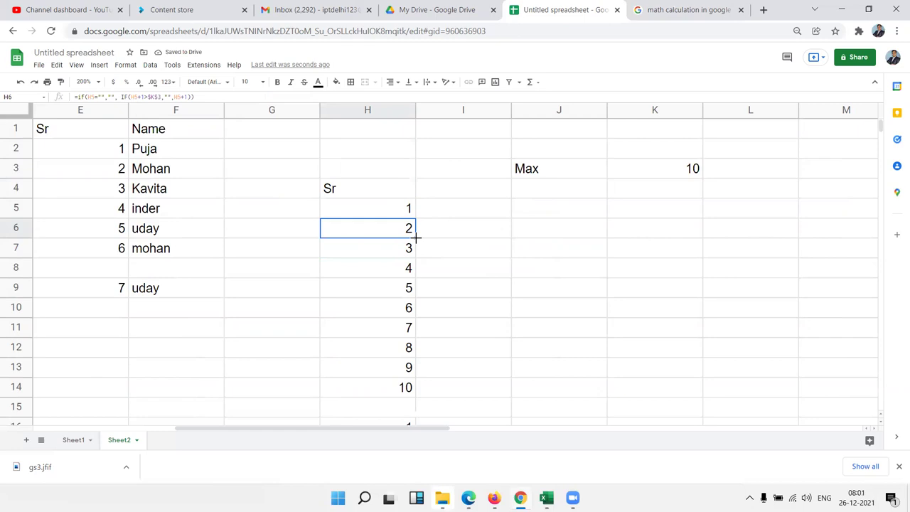
Copy the H6 Sr formula down column H to row 66.
{"action": "left_click_drag", "start_coordinate": [415, 239], "coordinate": [422, 423]}
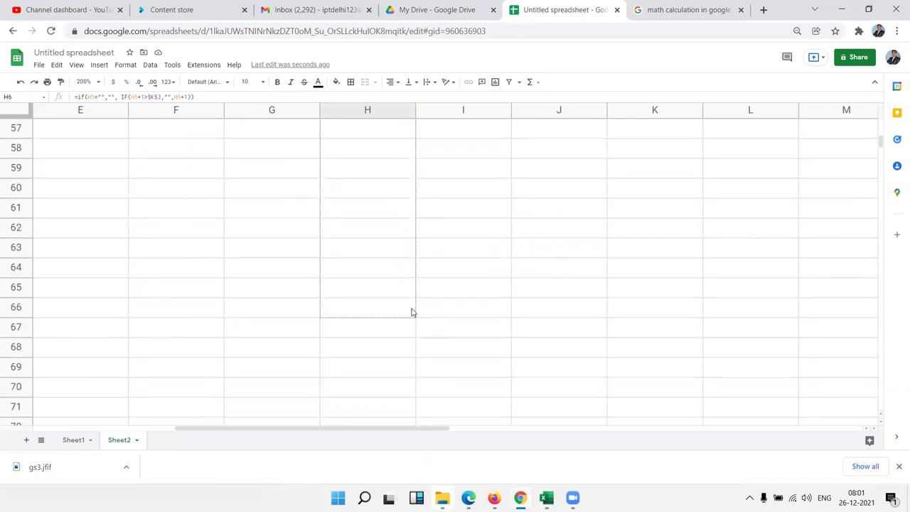
{"action": "left_click_drag", "start_coordinate": [422, 423], "coordinate": [415, 313]}
{"action": "scroll", "coordinate": [418, 290], "scroll_direction": "up", "scroll_amount": 5}
{"action": "scroll", "coordinate": [418, 289], "scroll_direction": "up", "scroll_amount": 3}
{"action": "scroll", "coordinate": [418, 290], "scroll_direction": "up", "scroll_amount": 5}
{"action": "scroll", "coordinate": [419, 290], "scroll_direction": "up", "scroll_amount": 4}
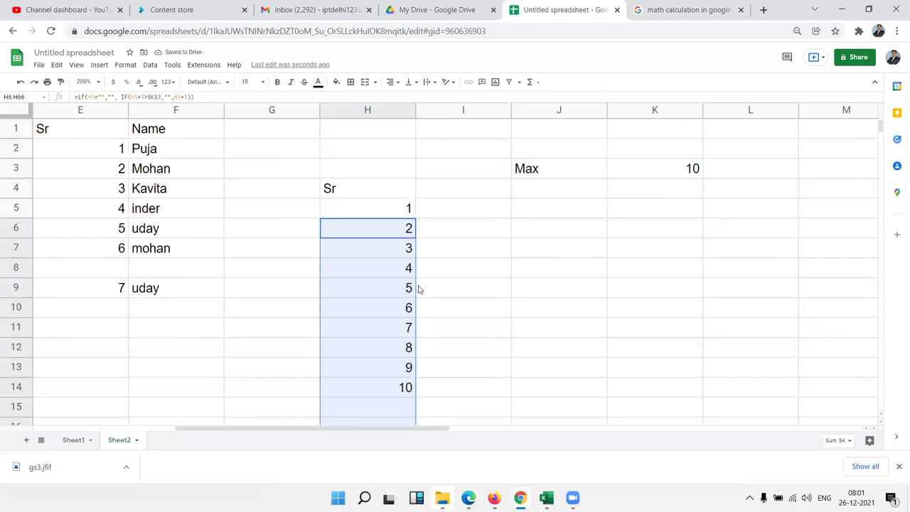
Test the list by changing the Max in K3 to 15, then 20, then 5.
{"action": "left_click", "coordinate": [680, 174]}
{"action": "type", "text": "15"}
{"action": "key", "text": "Return"}
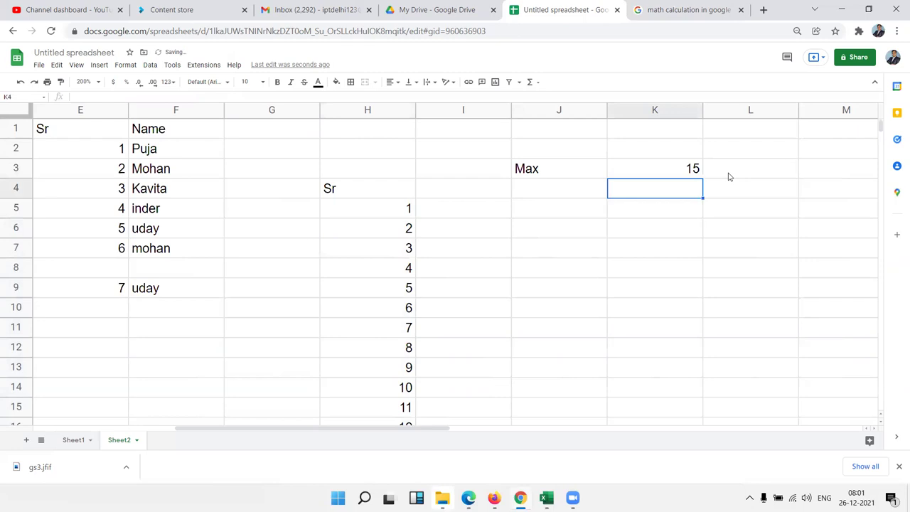
{"action": "scroll", "coordinate": [581, 220], "scroll_direction": "down", "scroll_amount": 2}
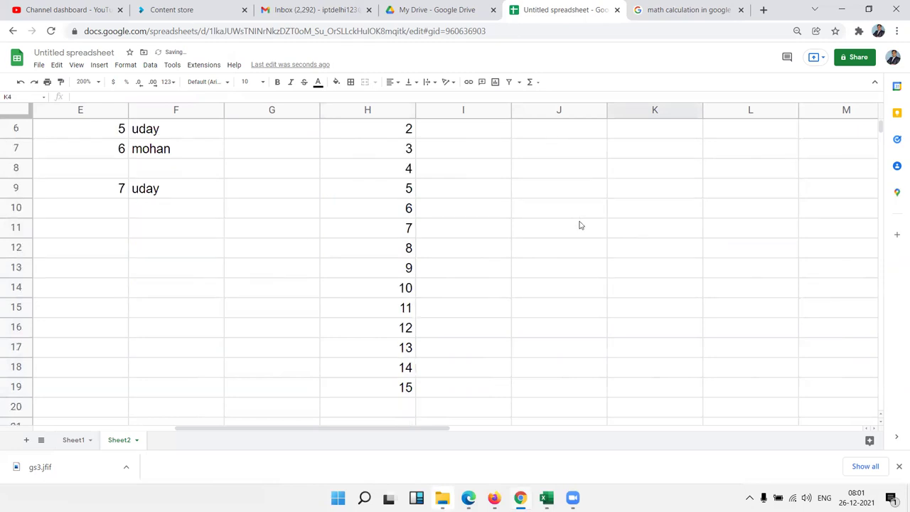
{"action": "scroll", "coordinate": [580, 221], "scroll_direction": "up", "scroll_amount": 2}
{"action": "left_click", "coordinate": [659, 173]}
{"action": "type", "text": "20"}
{"action": "key", "text": "Return"}
{"action": "scroll", "coordinate": [545, 260], "scroll_direction": "down", "scroll_amount": 2}
{"action": "scroll", "coordinate": [544, 260], "scroll_direction": "down", "scroll_amount": 2}
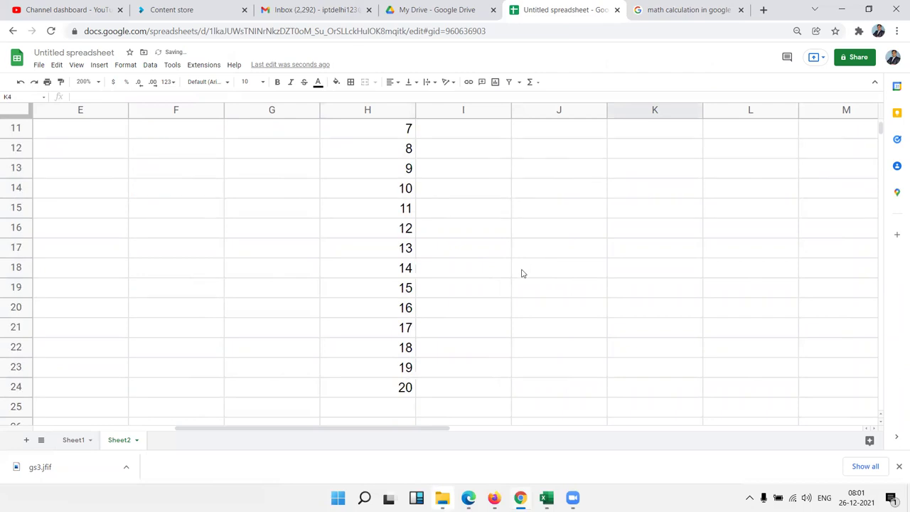
{"action": "scroll", "coordinate": [521, 274], "scroll_direction": "up", "scroll_amount": 4}
{"action": "left_click", "coordinate": [689, 168]}
{"action": "type", "text": "5"}
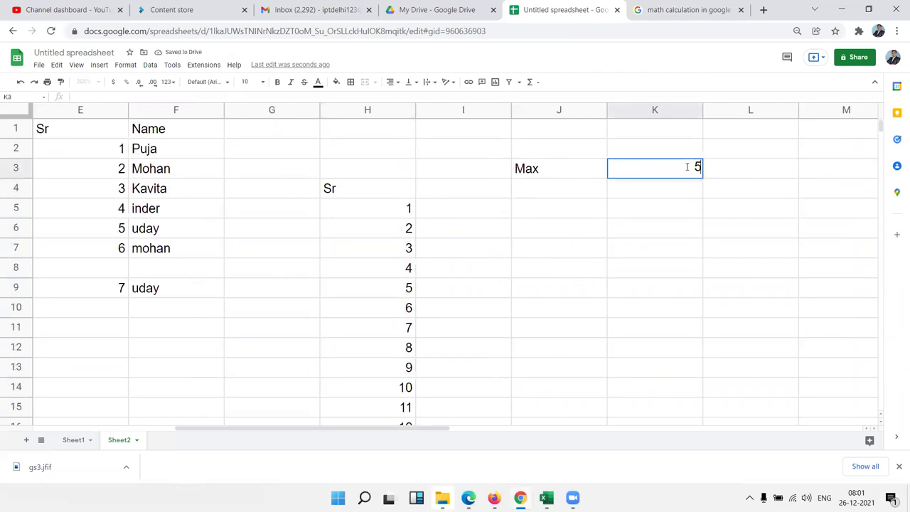
{"action": "key", "text": "Return"}
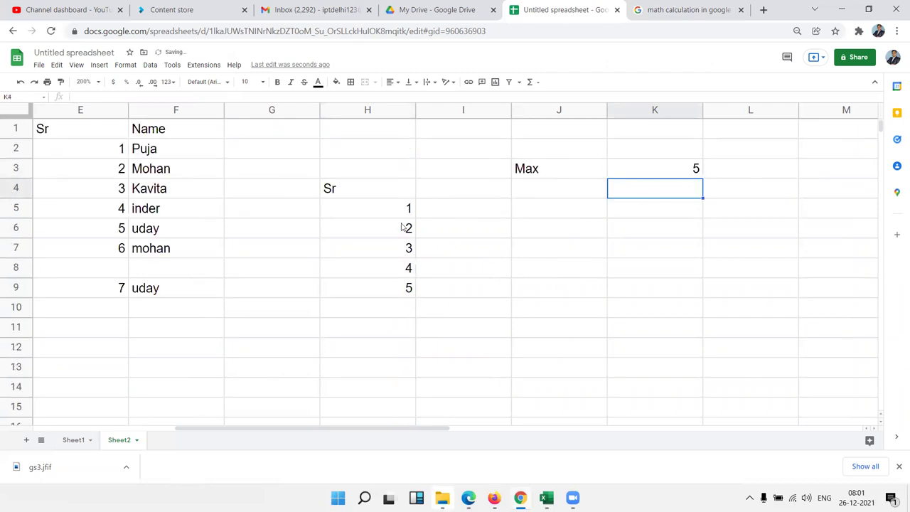
Add a Min label with value 5 and set Max back to 10.
{"action": "type", "text": "Min"}
{"action": "key", "text": "Tab"}
{"action": "type", "text": "4"}
{"action": "key", "text": "BackSpace"}
{"action": "type", "text": "5"}
{"action": "key", "text": "Tab"}
{"action": "key", "text": "Tab"}
{"action": "key", "text": "Tab"}
{"action": "key", "text": "shift+Tab"}
{"action": "type", "text": "10"}
{"action": "key", "text": "Return"}
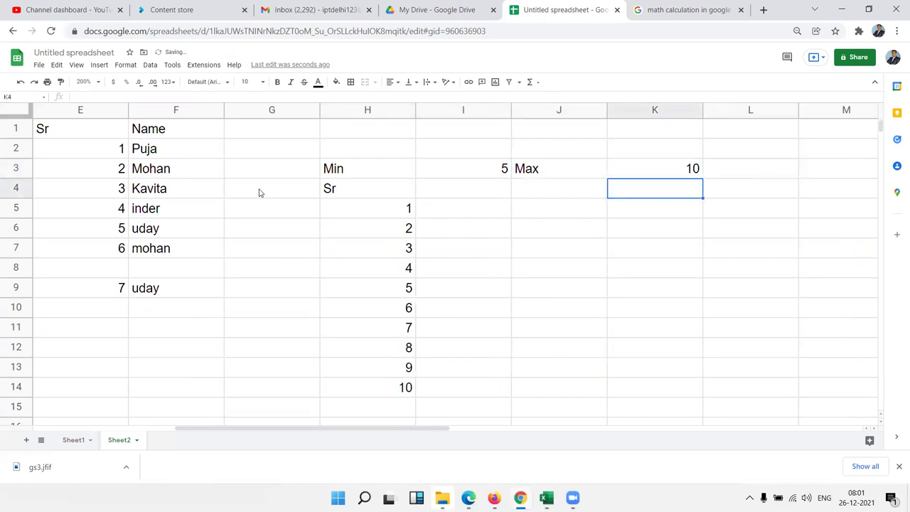
Link H5 to the Min value in I3 so the Sr list starts at 5.
{"action": "left_click", "coordinate": [371, 207]}
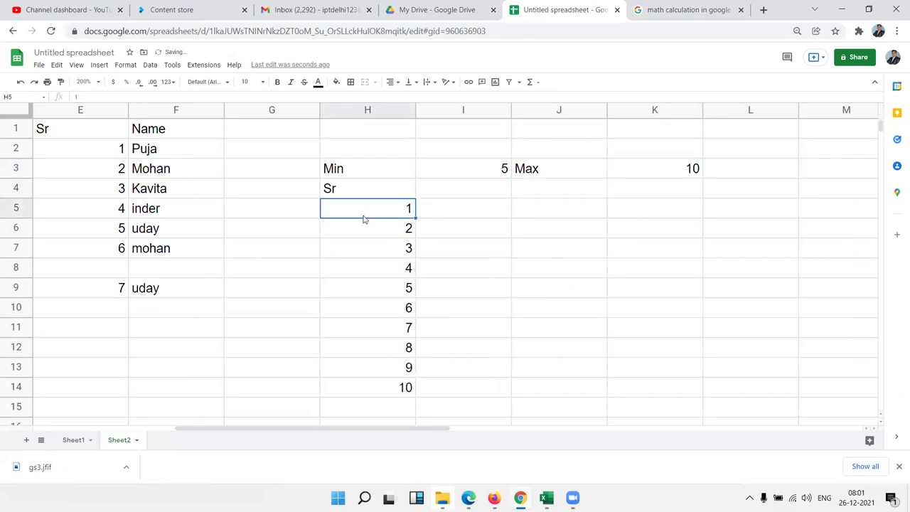
{"action": "type", "text": "="}
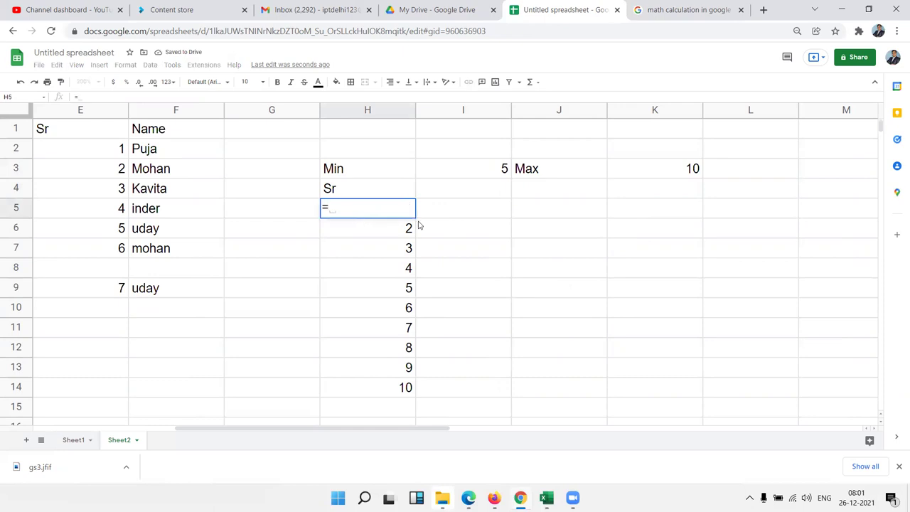
{"action": "left_click", "coordinate": [470, 172]}
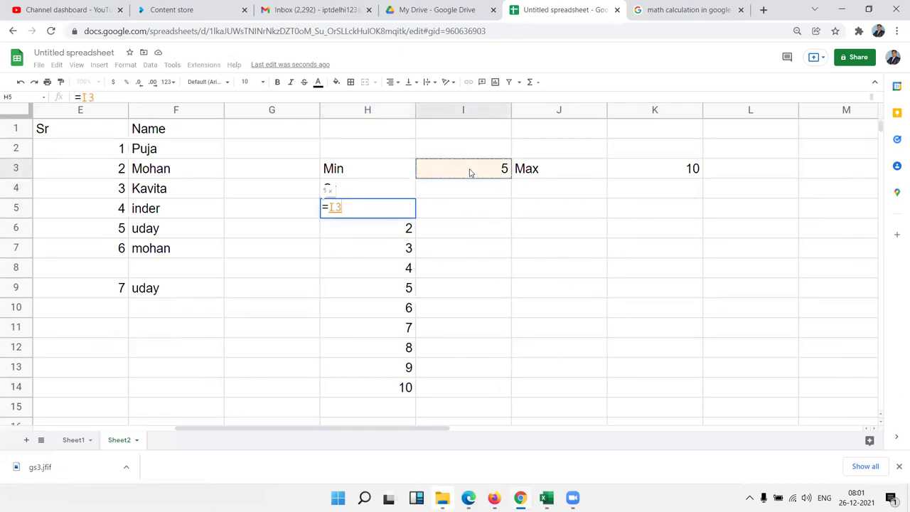
{"action": "key", "text": "Return"}
{"action": "key", "text": "Up"}
{"action": "key", "text": "Down"}
{"action": "key", "text": "Down"}
{"action": "key", "text": "Down"}
{"action": "key", "text": "Down"}
{"action": "key", "text": "Down"}
Review the sheet from row 1, then minimize Chrome to show the desktop.
{"action": "key", "text": "Up"}
{"action": "key", "text": "Up"}
{"action": "key", "text": "ctrl+Up"}
{"action": "key", "text": "Left"}
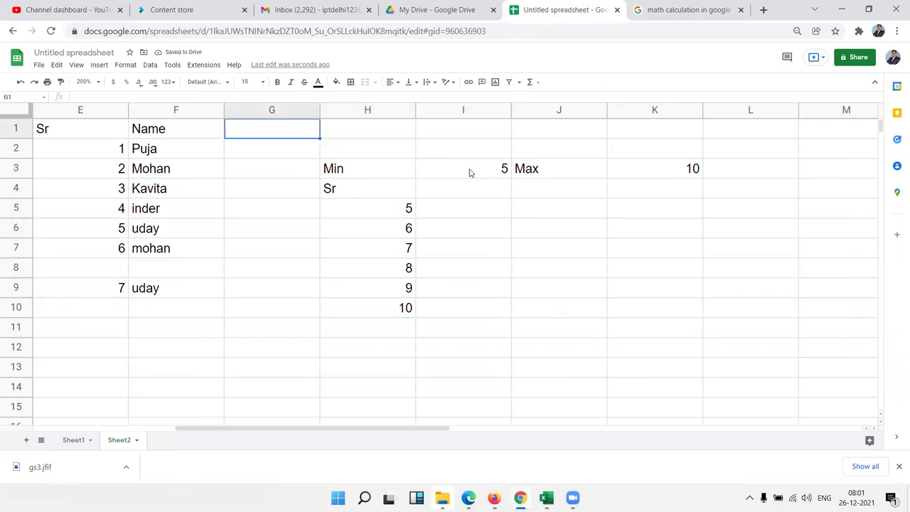
{"action": "key", "text": "Left"}
{"action": "key", "text": "Left"}
{"action": "key", "text": "Left"}
{"action": "key", "text": "Left"}
{"action": "key", "text": "Left"}
{"action": "key", "text": "Right"}
{"action": "key", "text": "Right"}
{"action": "key", "text": "Right"}
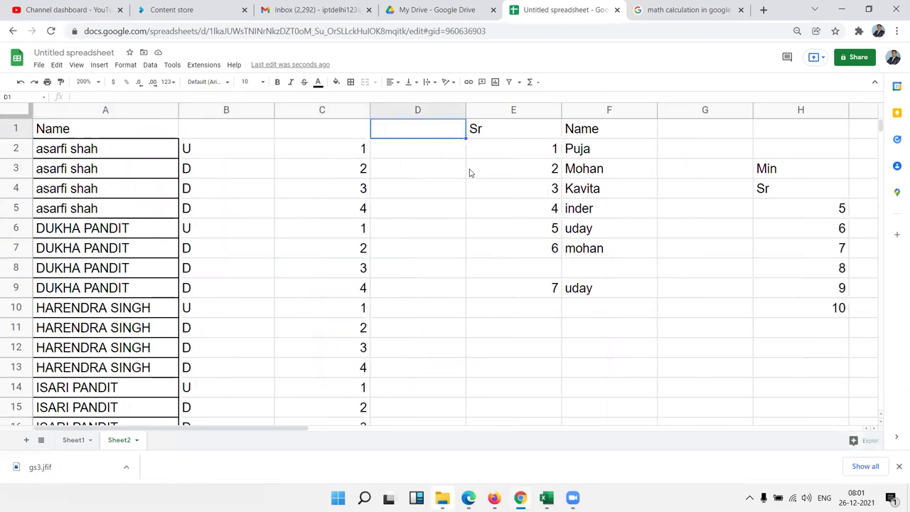
{"action": "key", "text": "Right"}
{"action": "key", "text": "Right"}
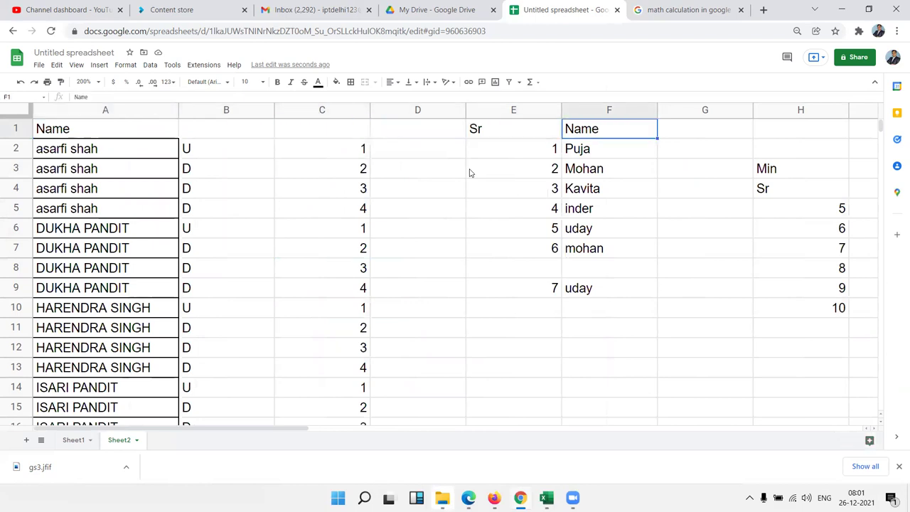
{"action": "key", "text": "Down"}
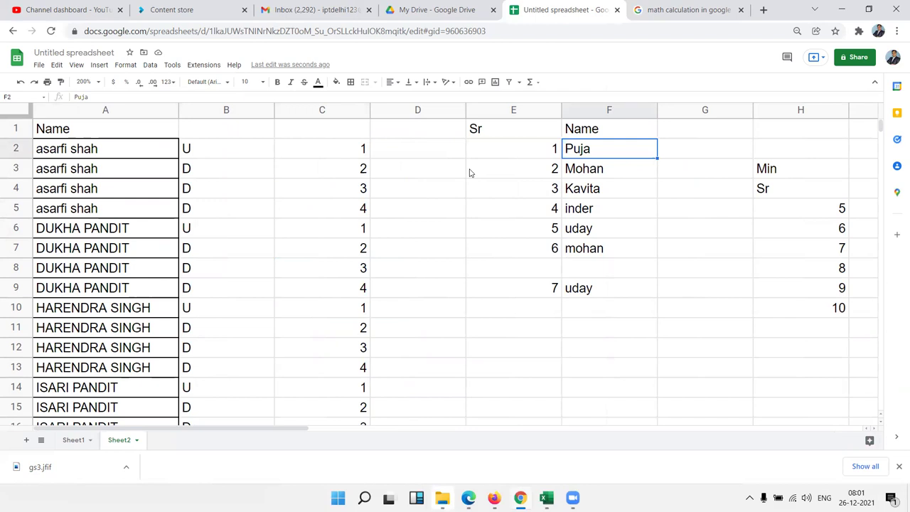
{"action": "key", "text": "super+d"}
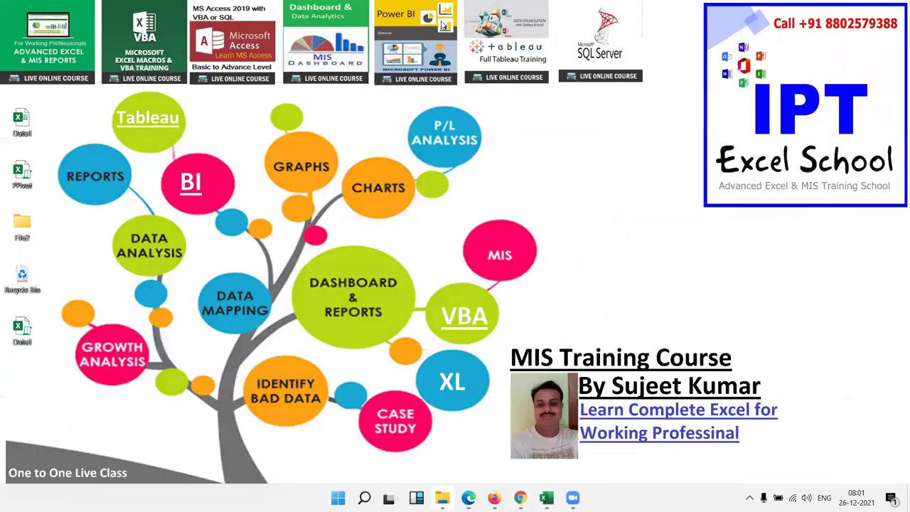